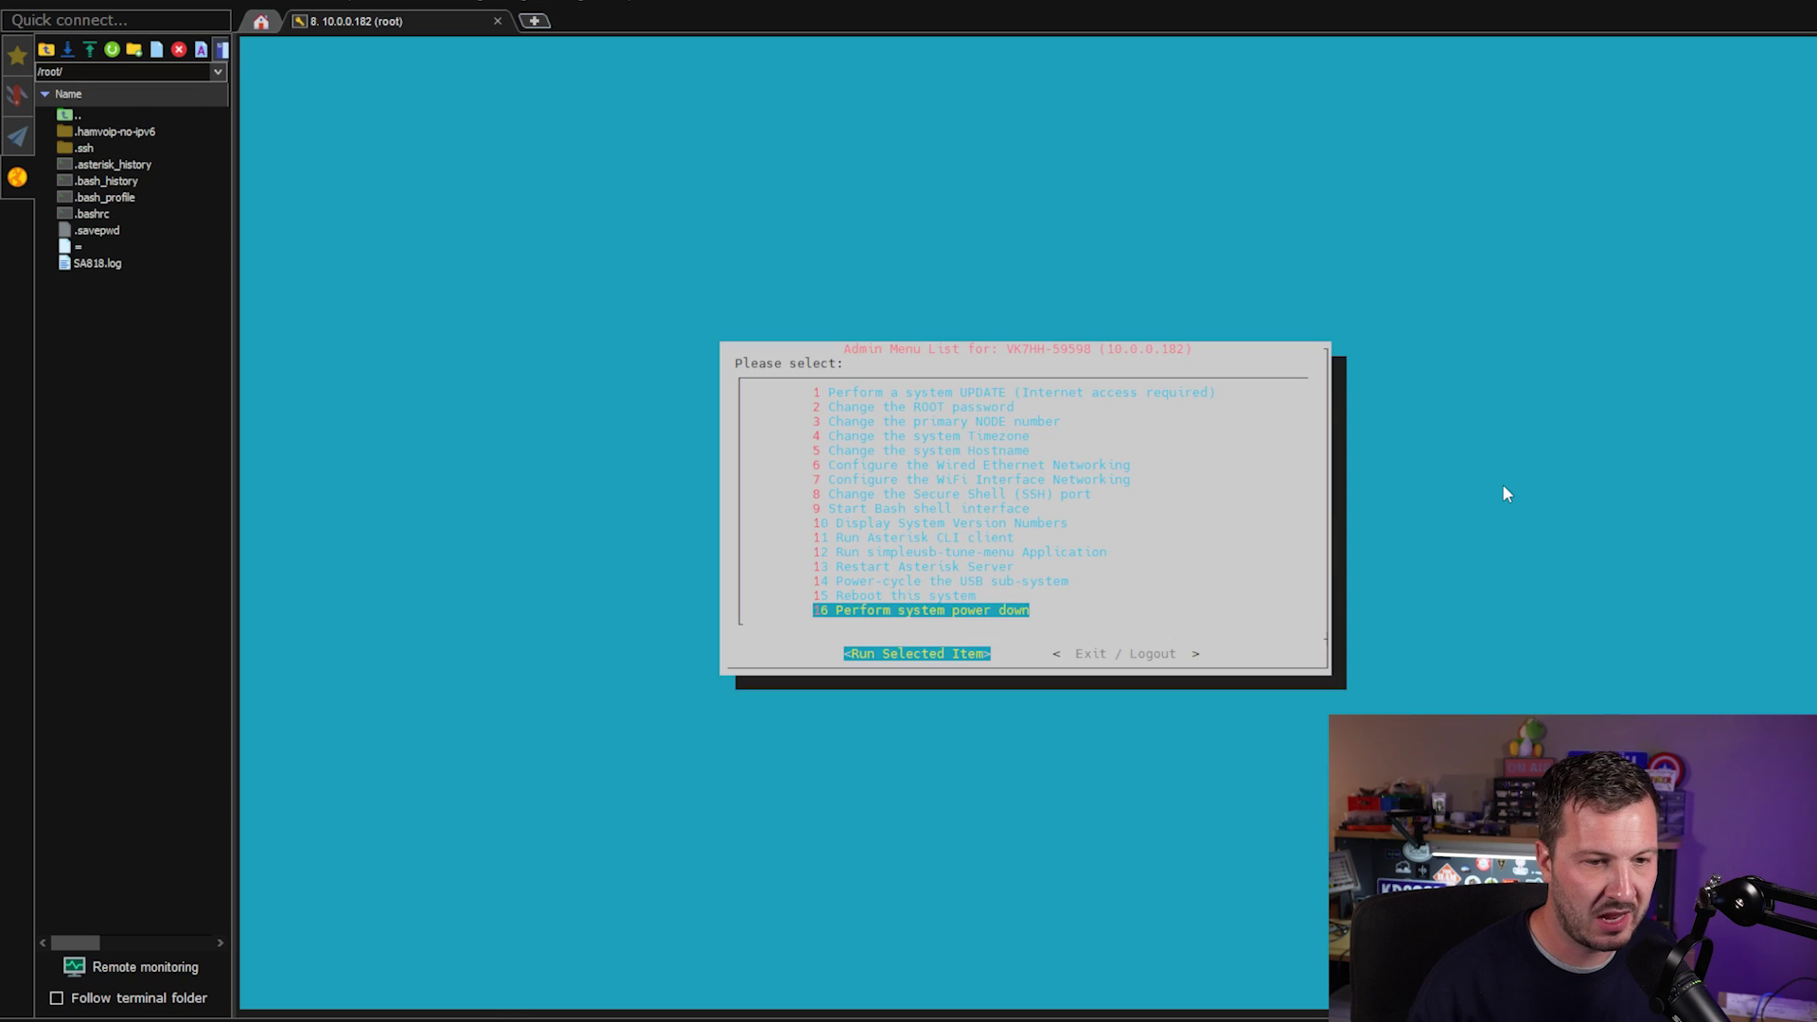
Power off the 10.0.0.182 node by choosing the power-off item and confirming Shutdown.
key("Return")
key("Left")
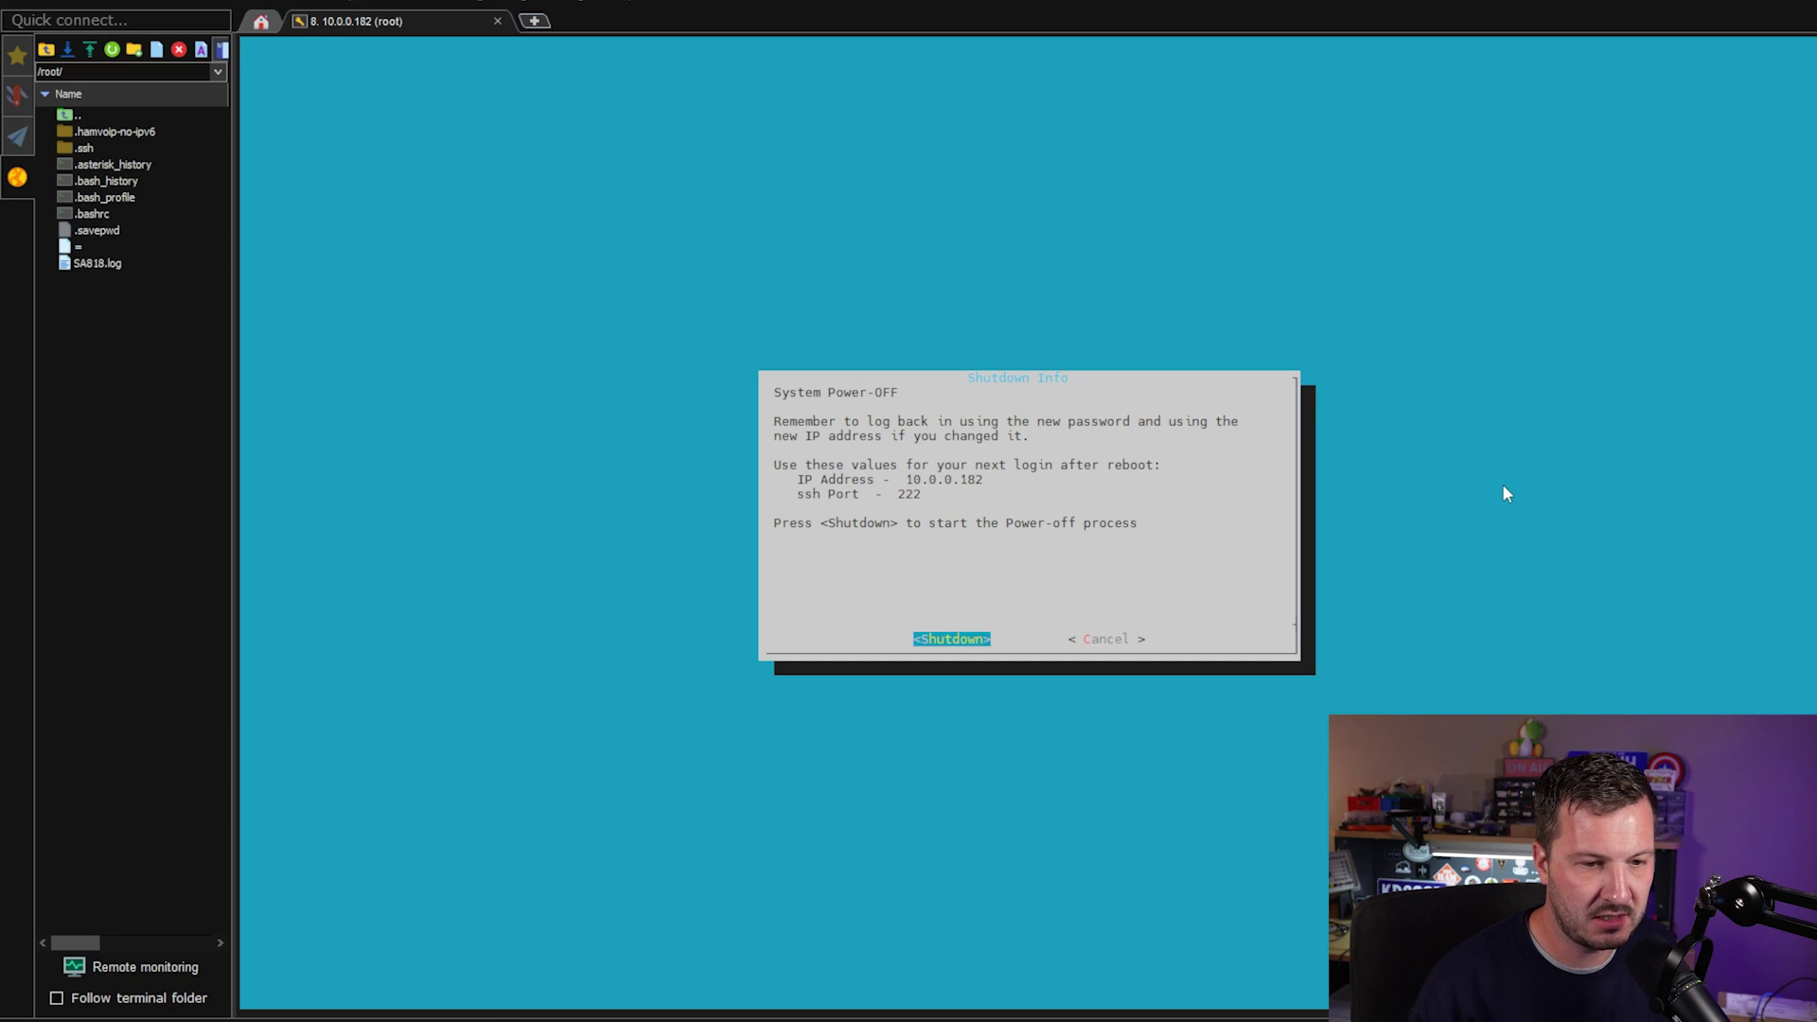
key("Return")
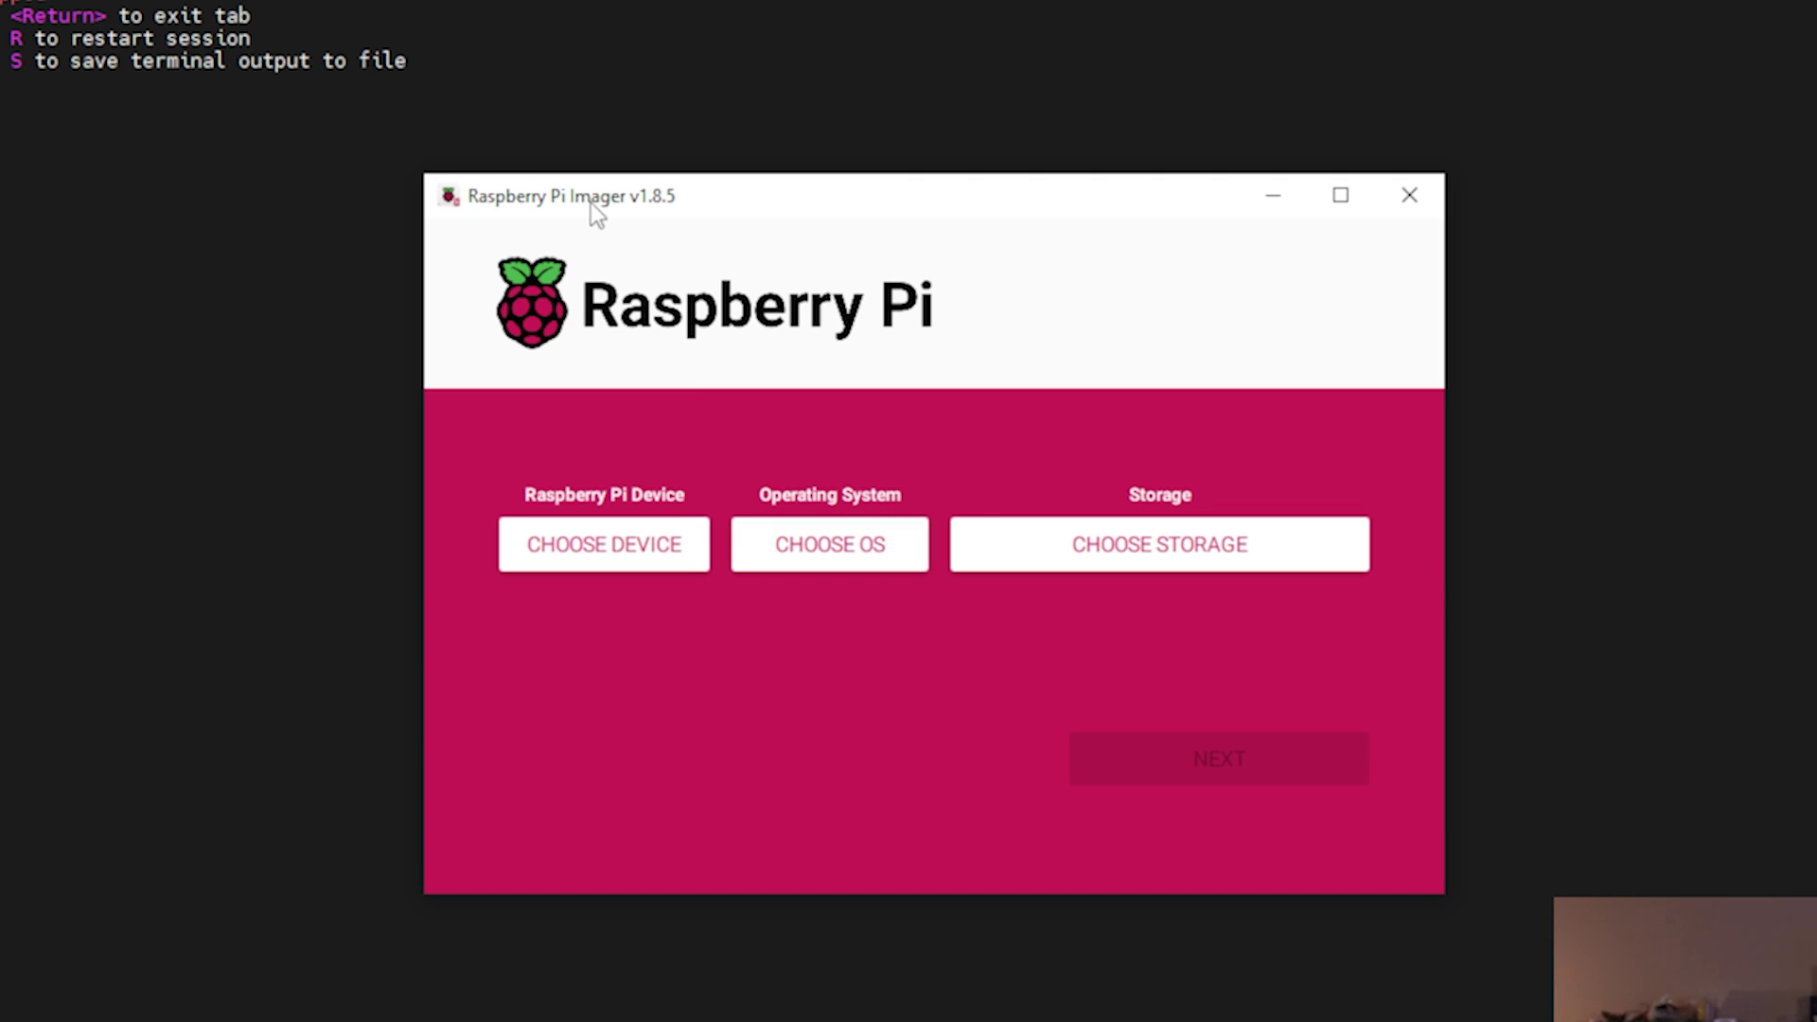
Select Raspberry Pi 3, Raspberry Pi OS (Legacy, 32-bit) and the Multi Flash Reader USB Device, then continue.
left_click(628, 555)
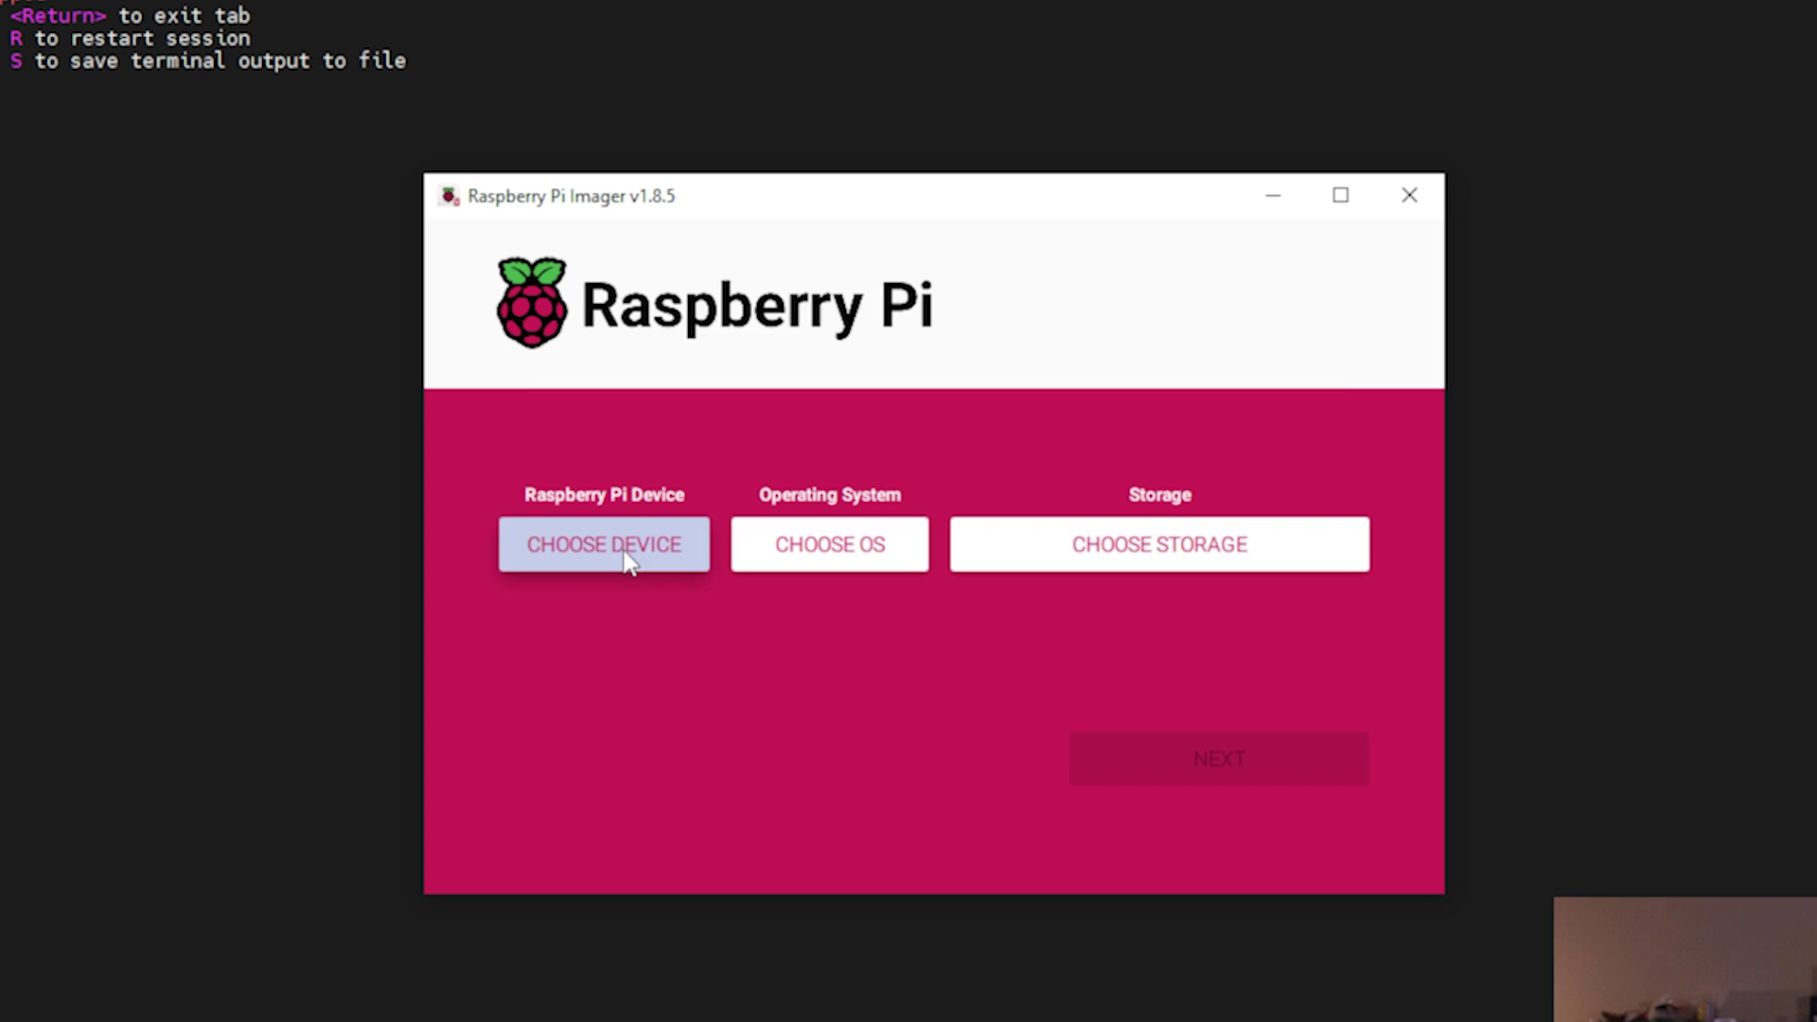
scroll(867, 627, "down", 5)
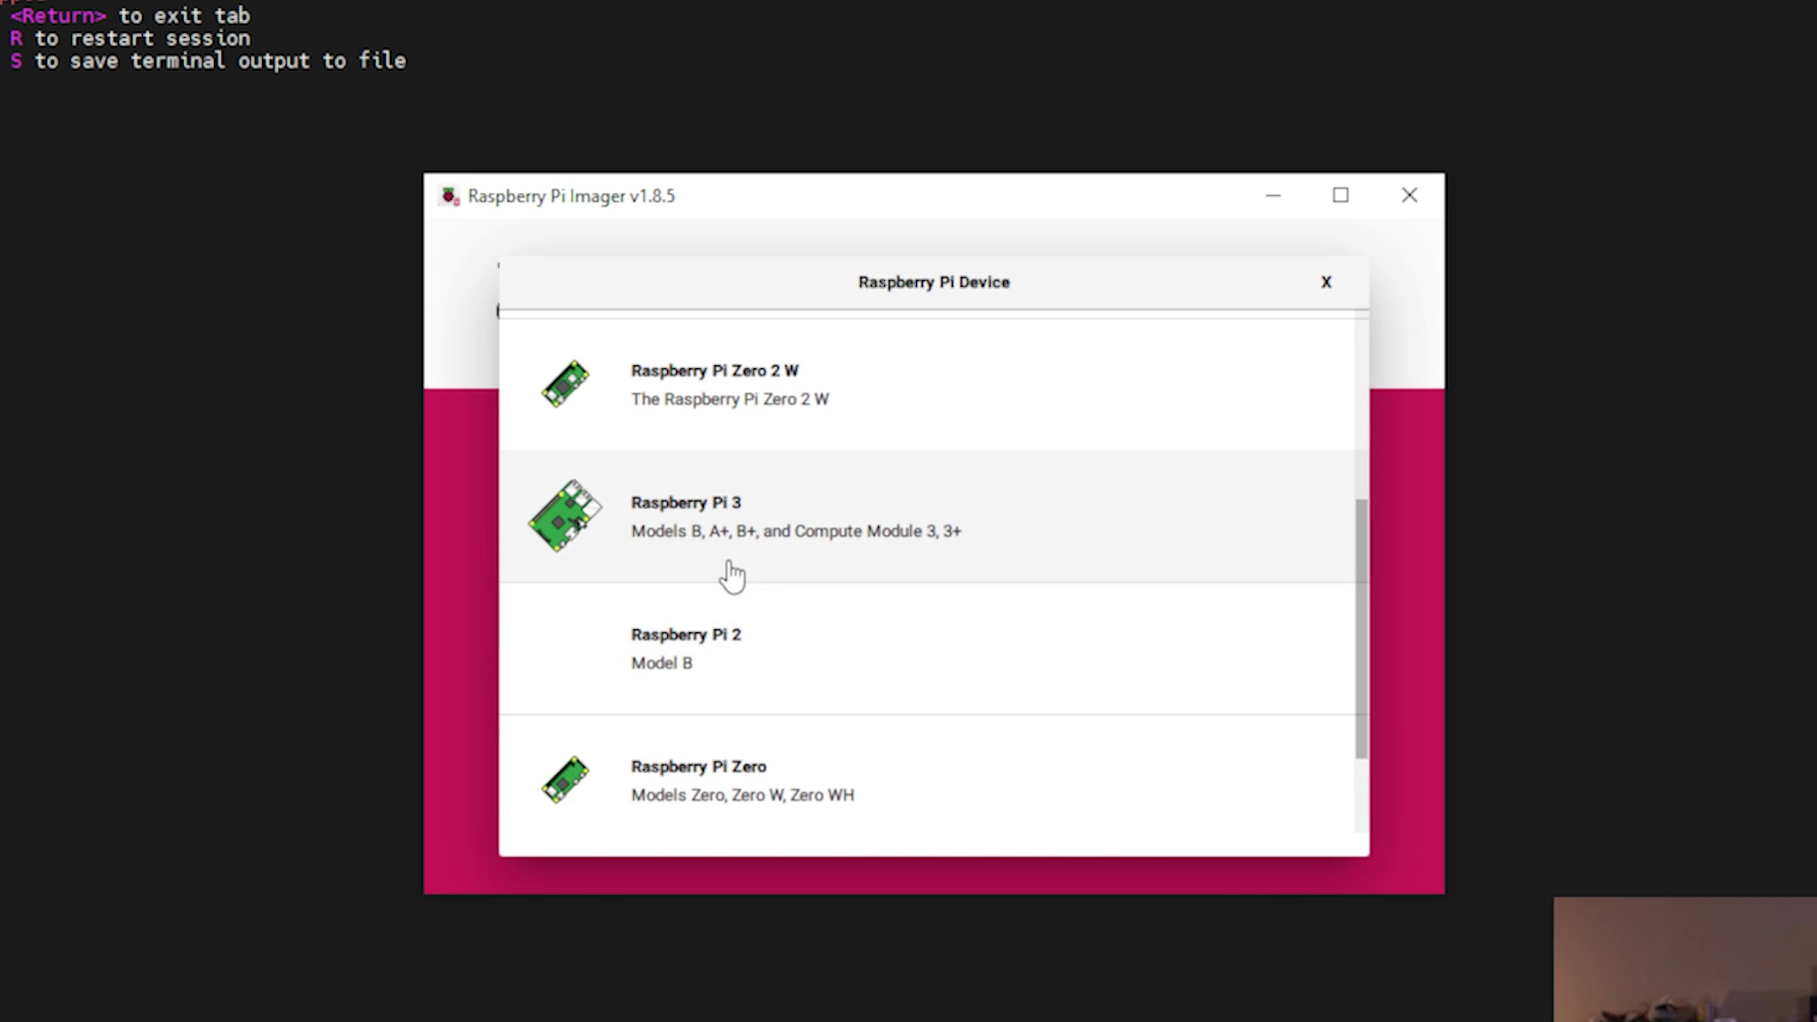
left_click(730, 530)
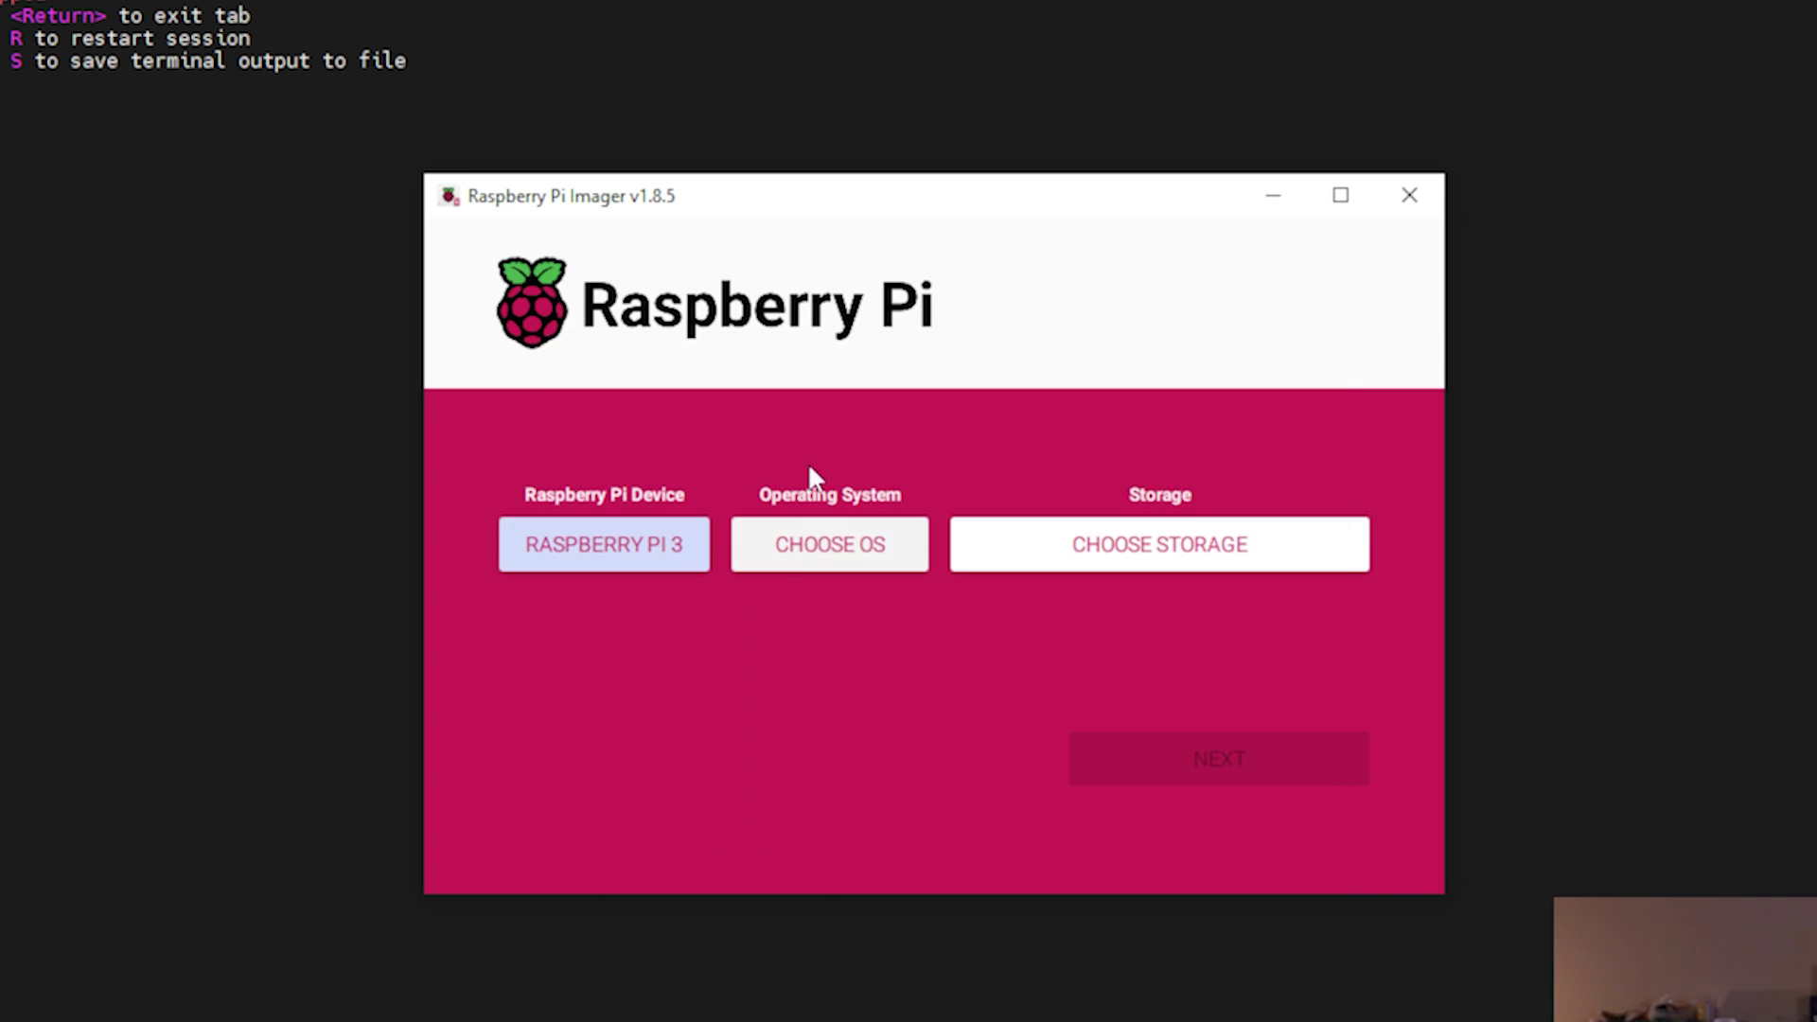
left_click(821, 560)
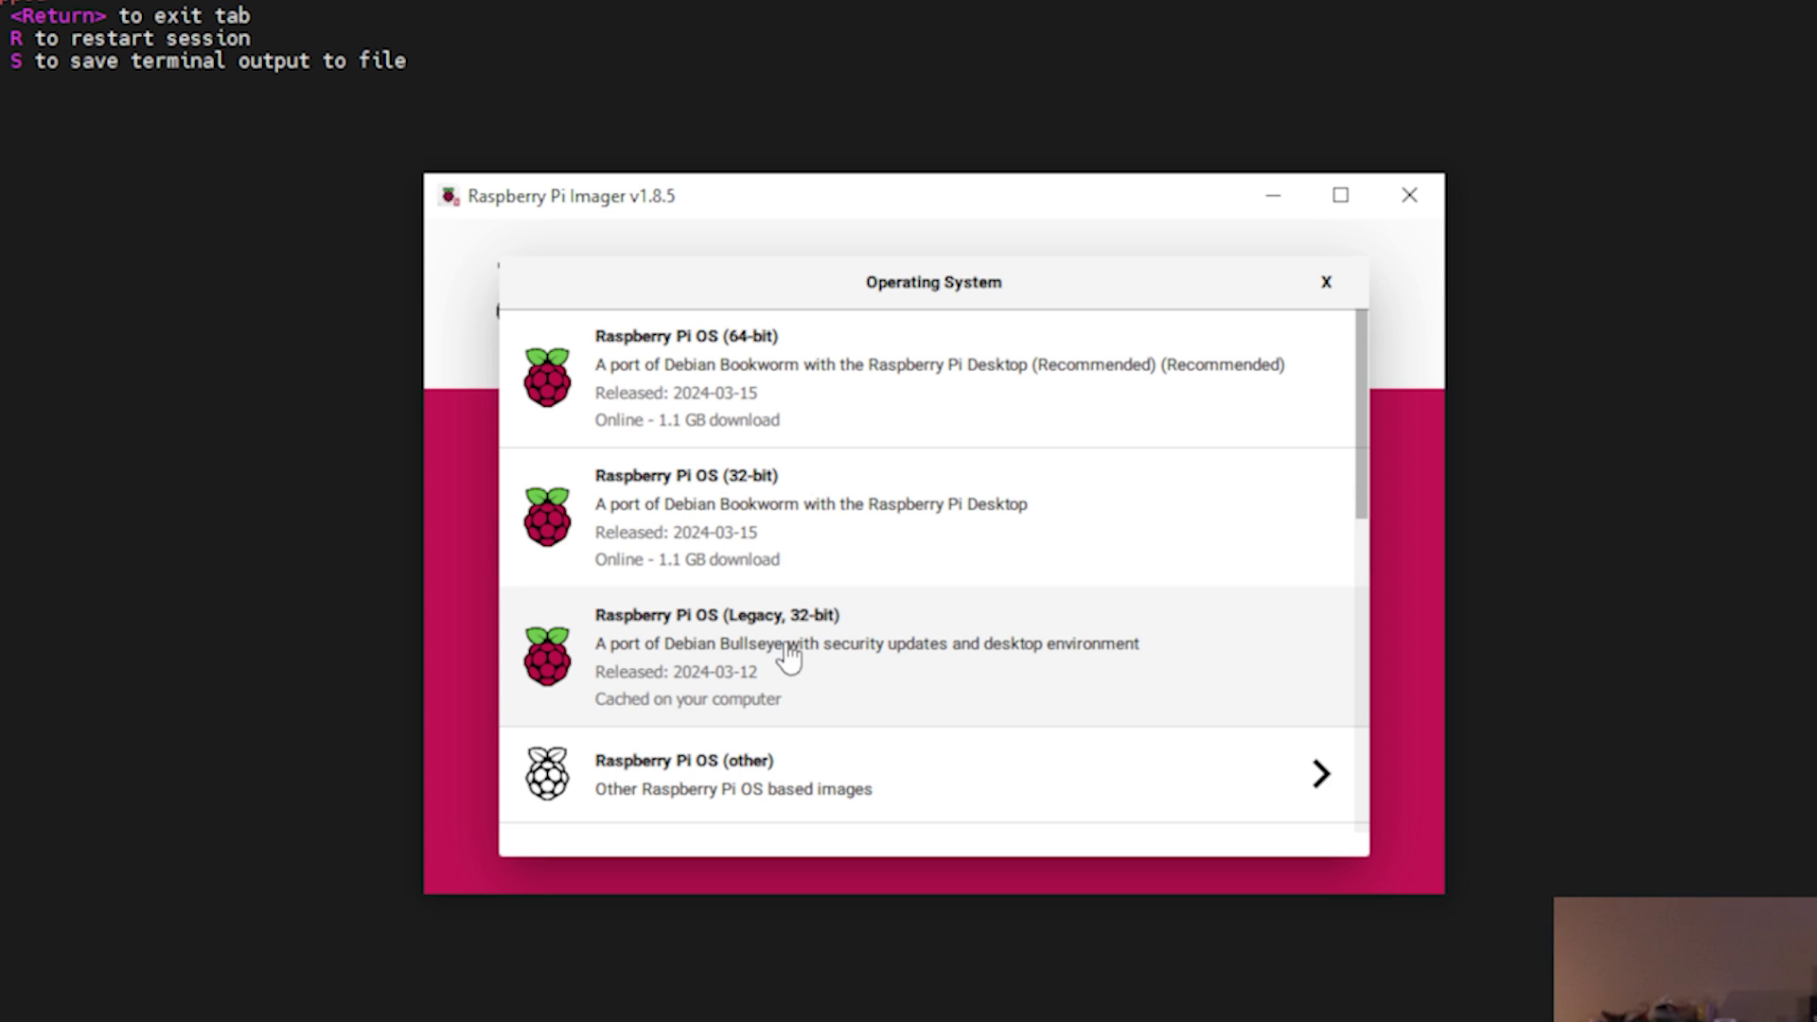
left_click(860, 655)
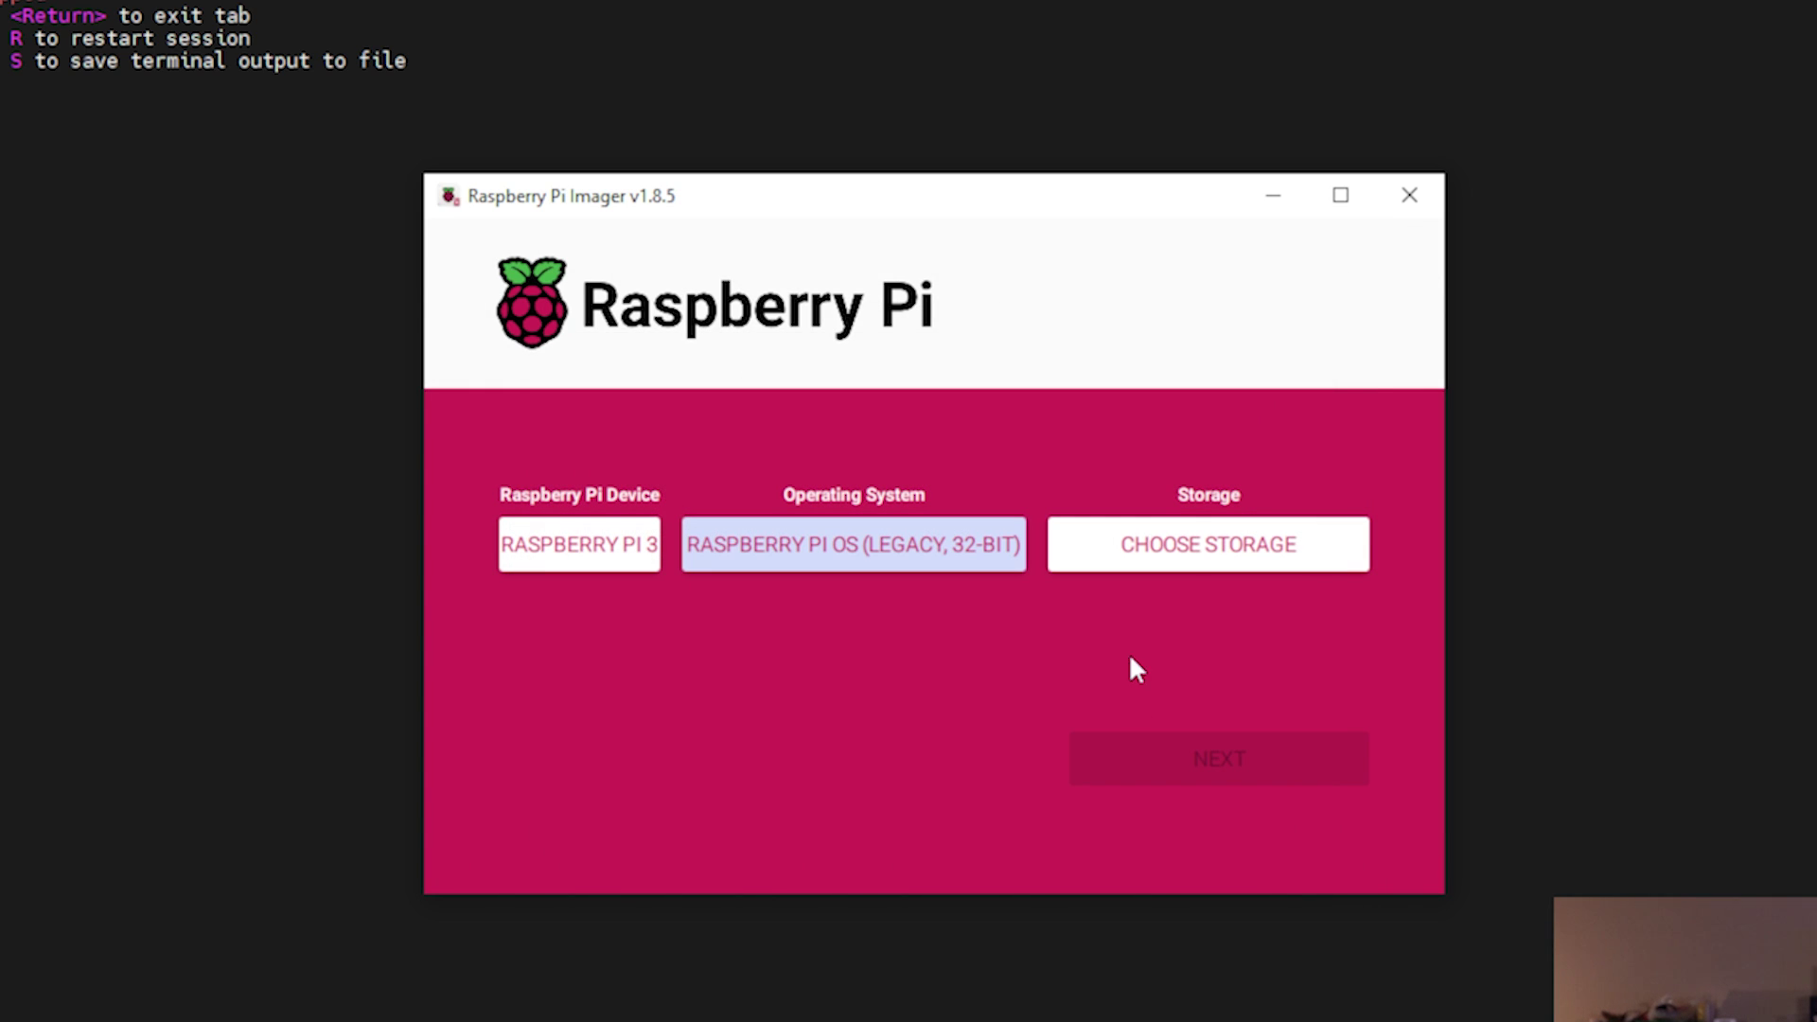
left_click(1188, 565)
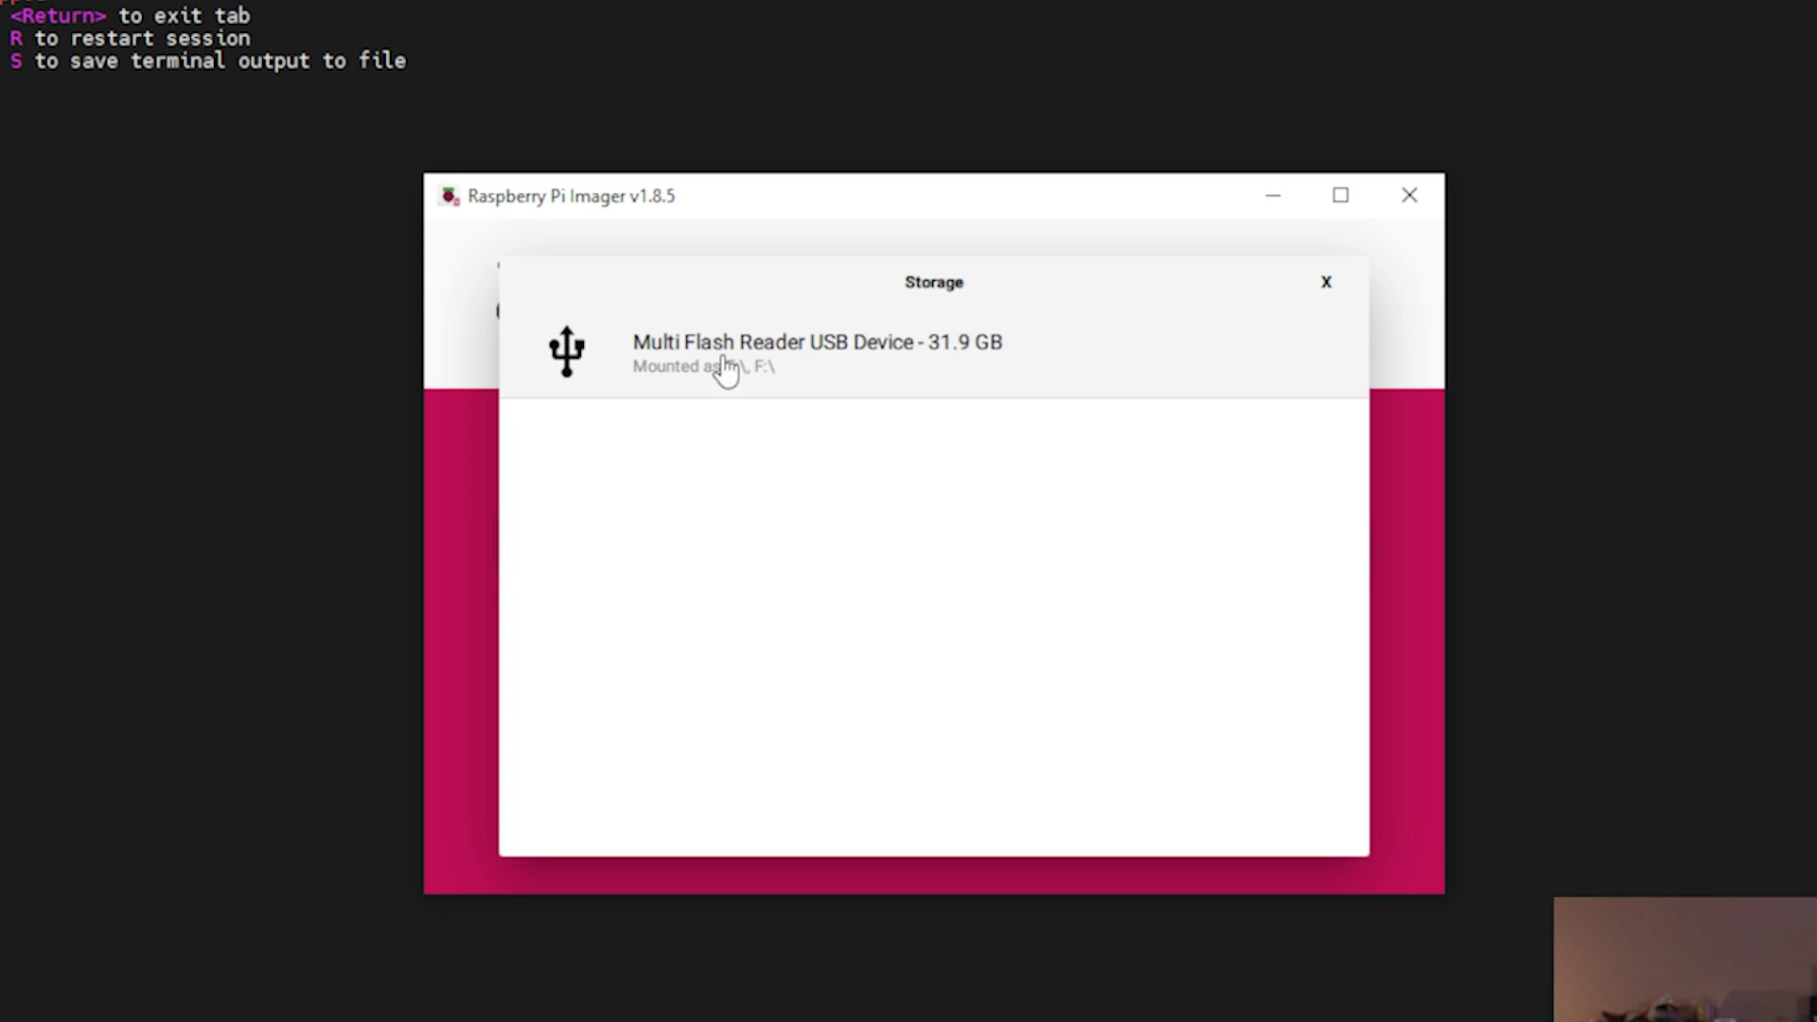
left_click(781, 371)
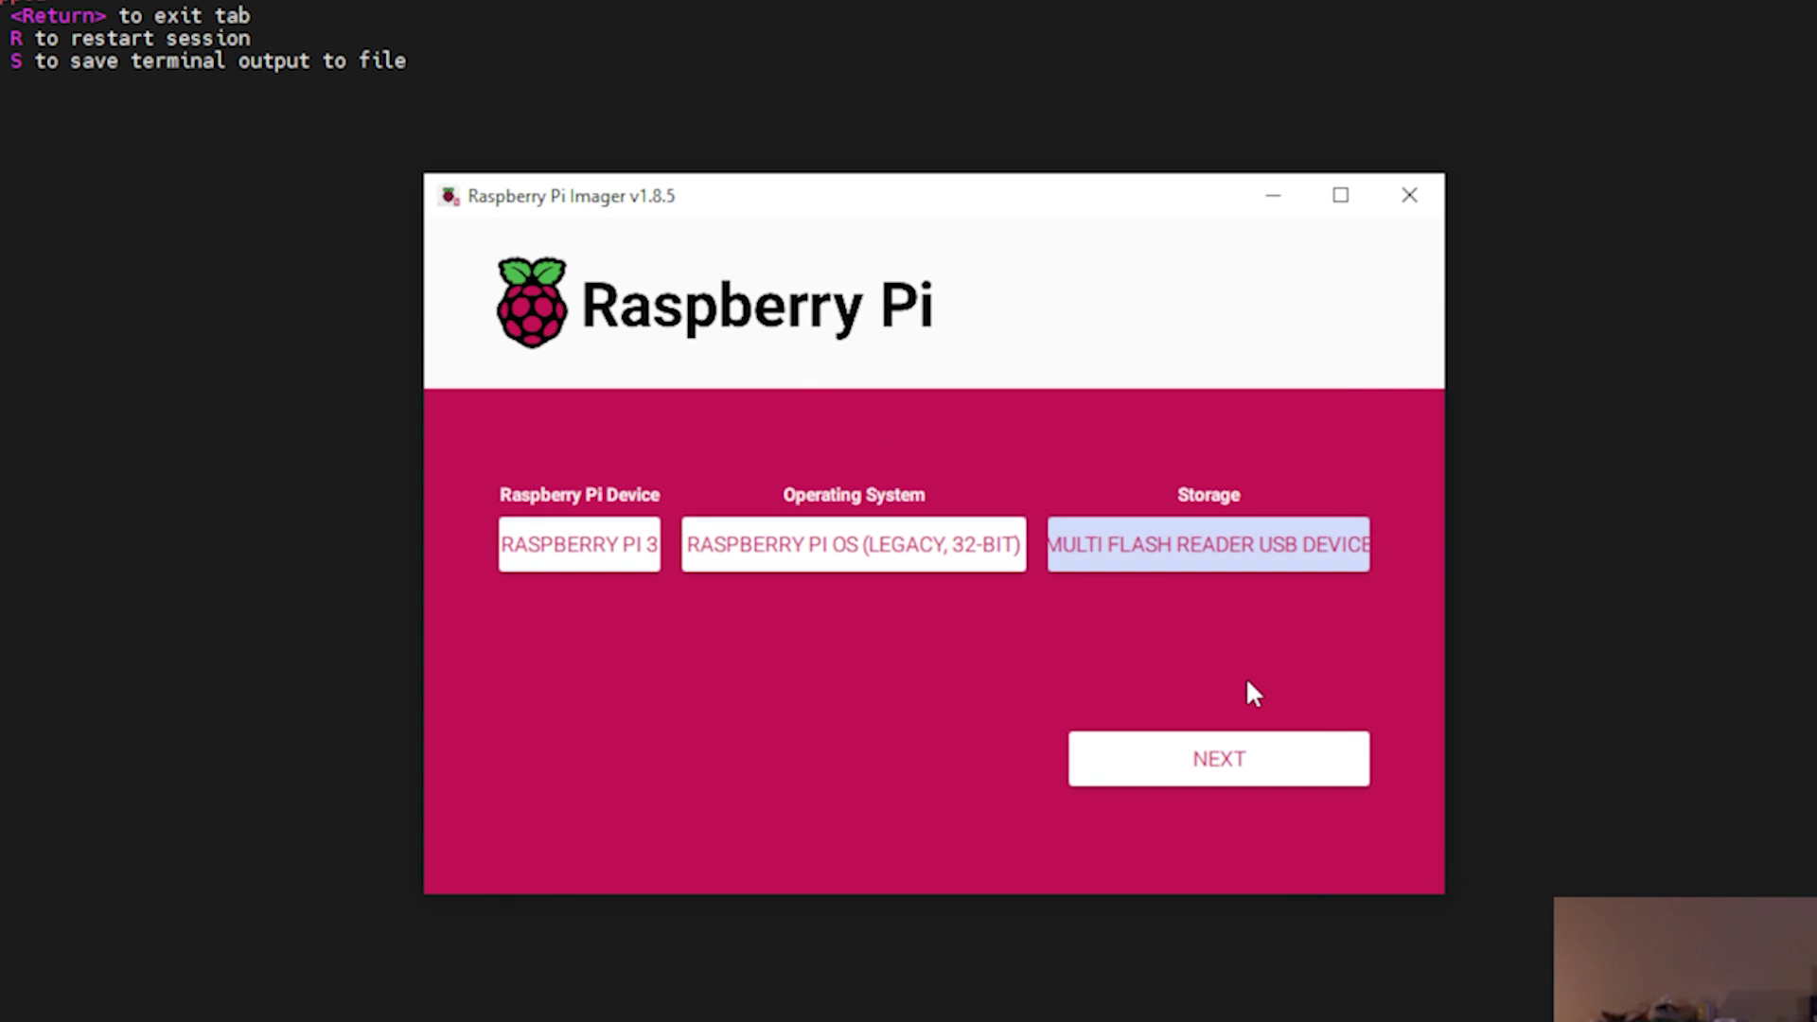
left_click(1217, 762)
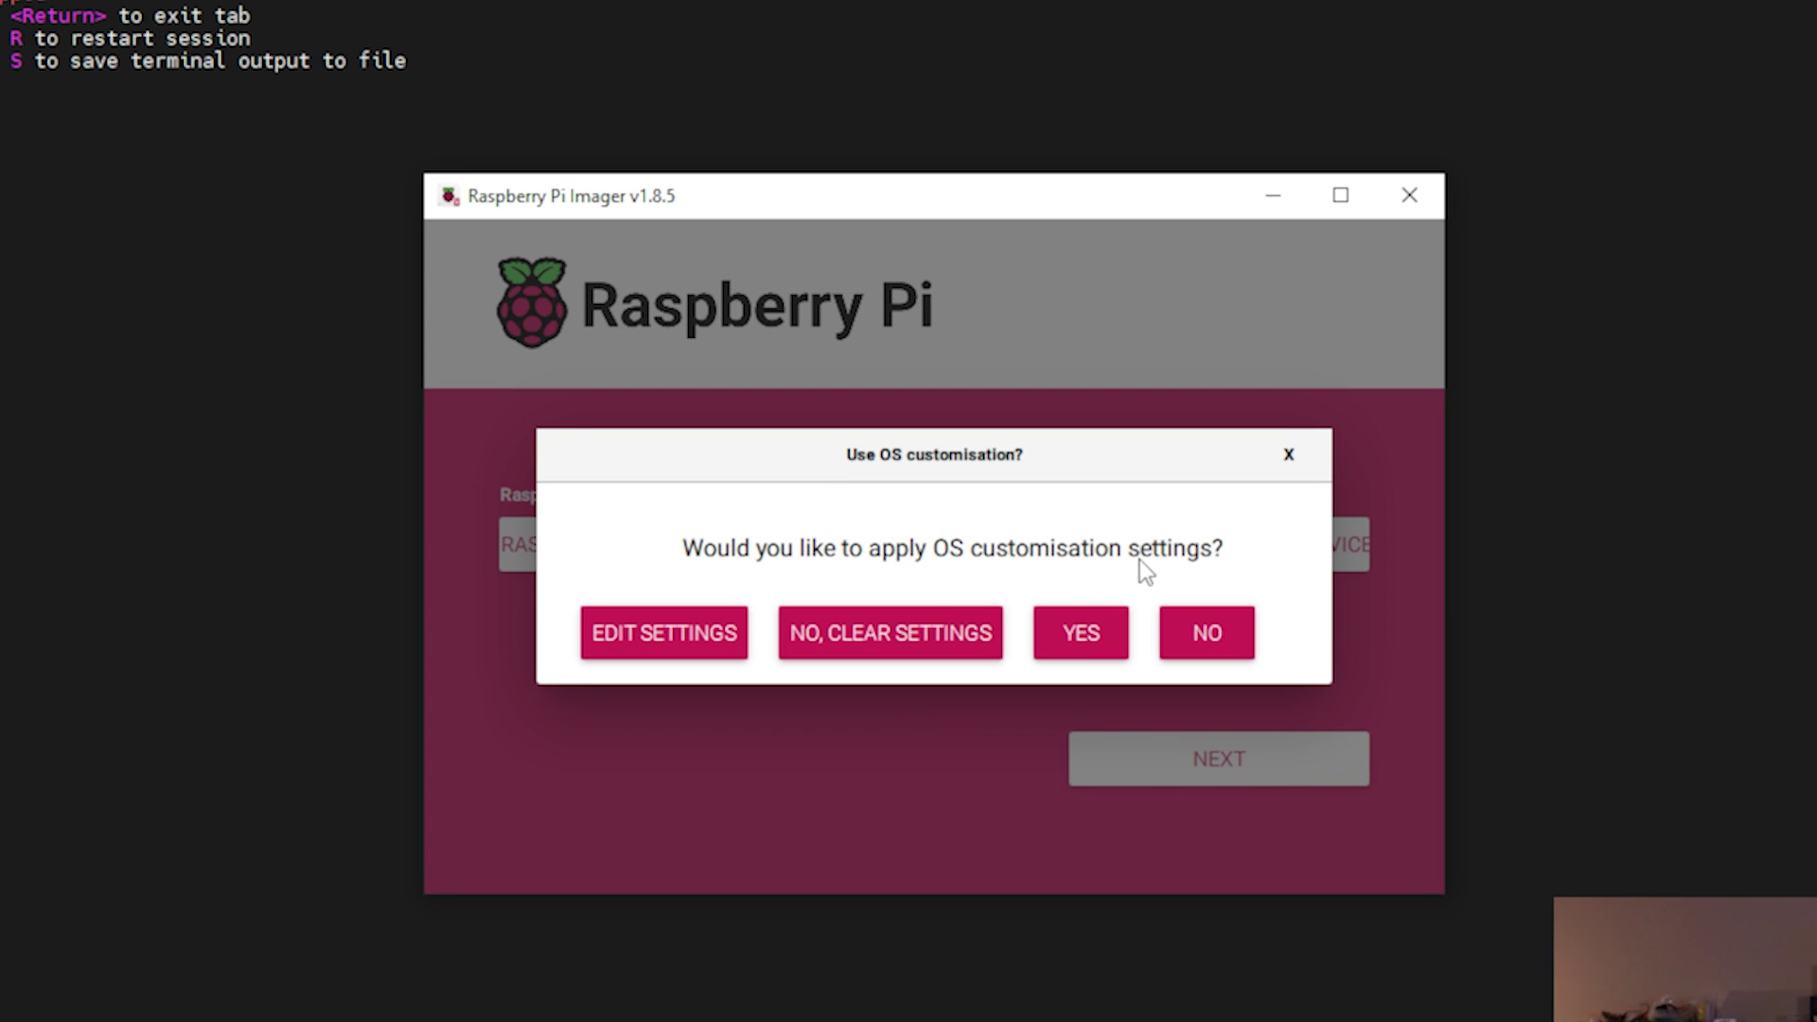
In the OS customisation settings for hostname testpi, replace the account password with a new one.
left_click(665, 649)
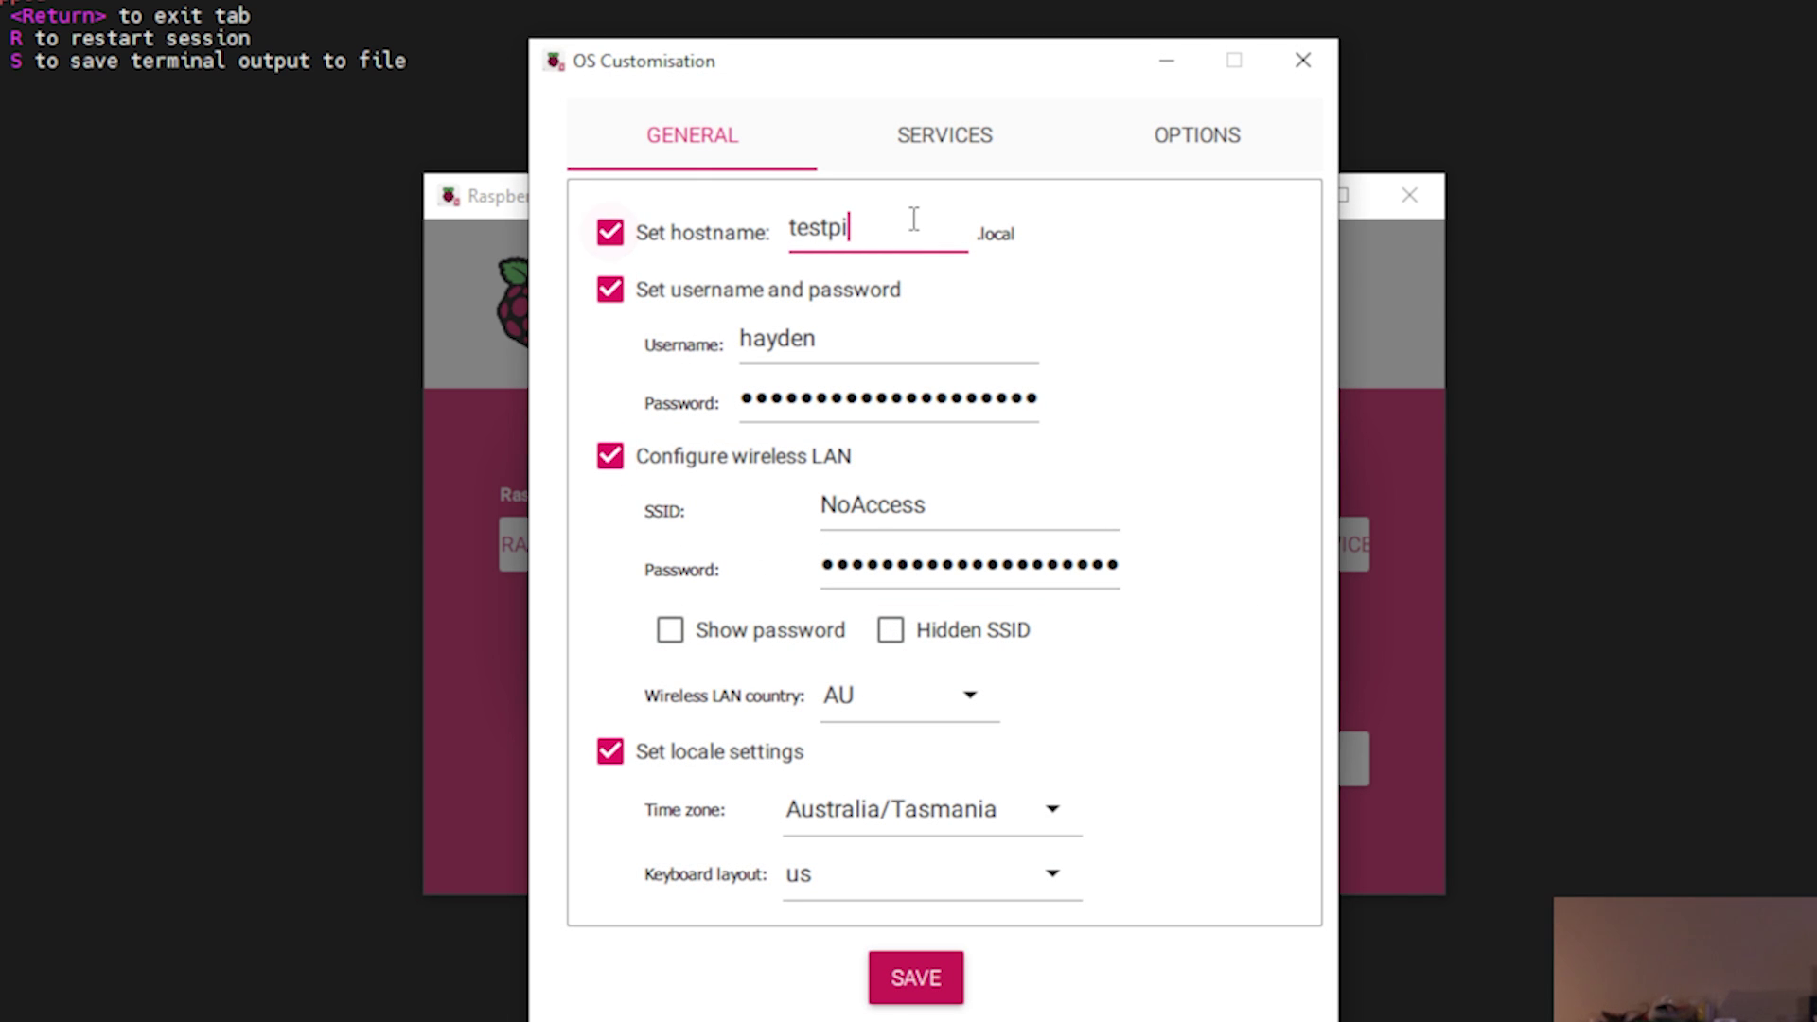
left_click(940, 240)
left_click(748, 402)
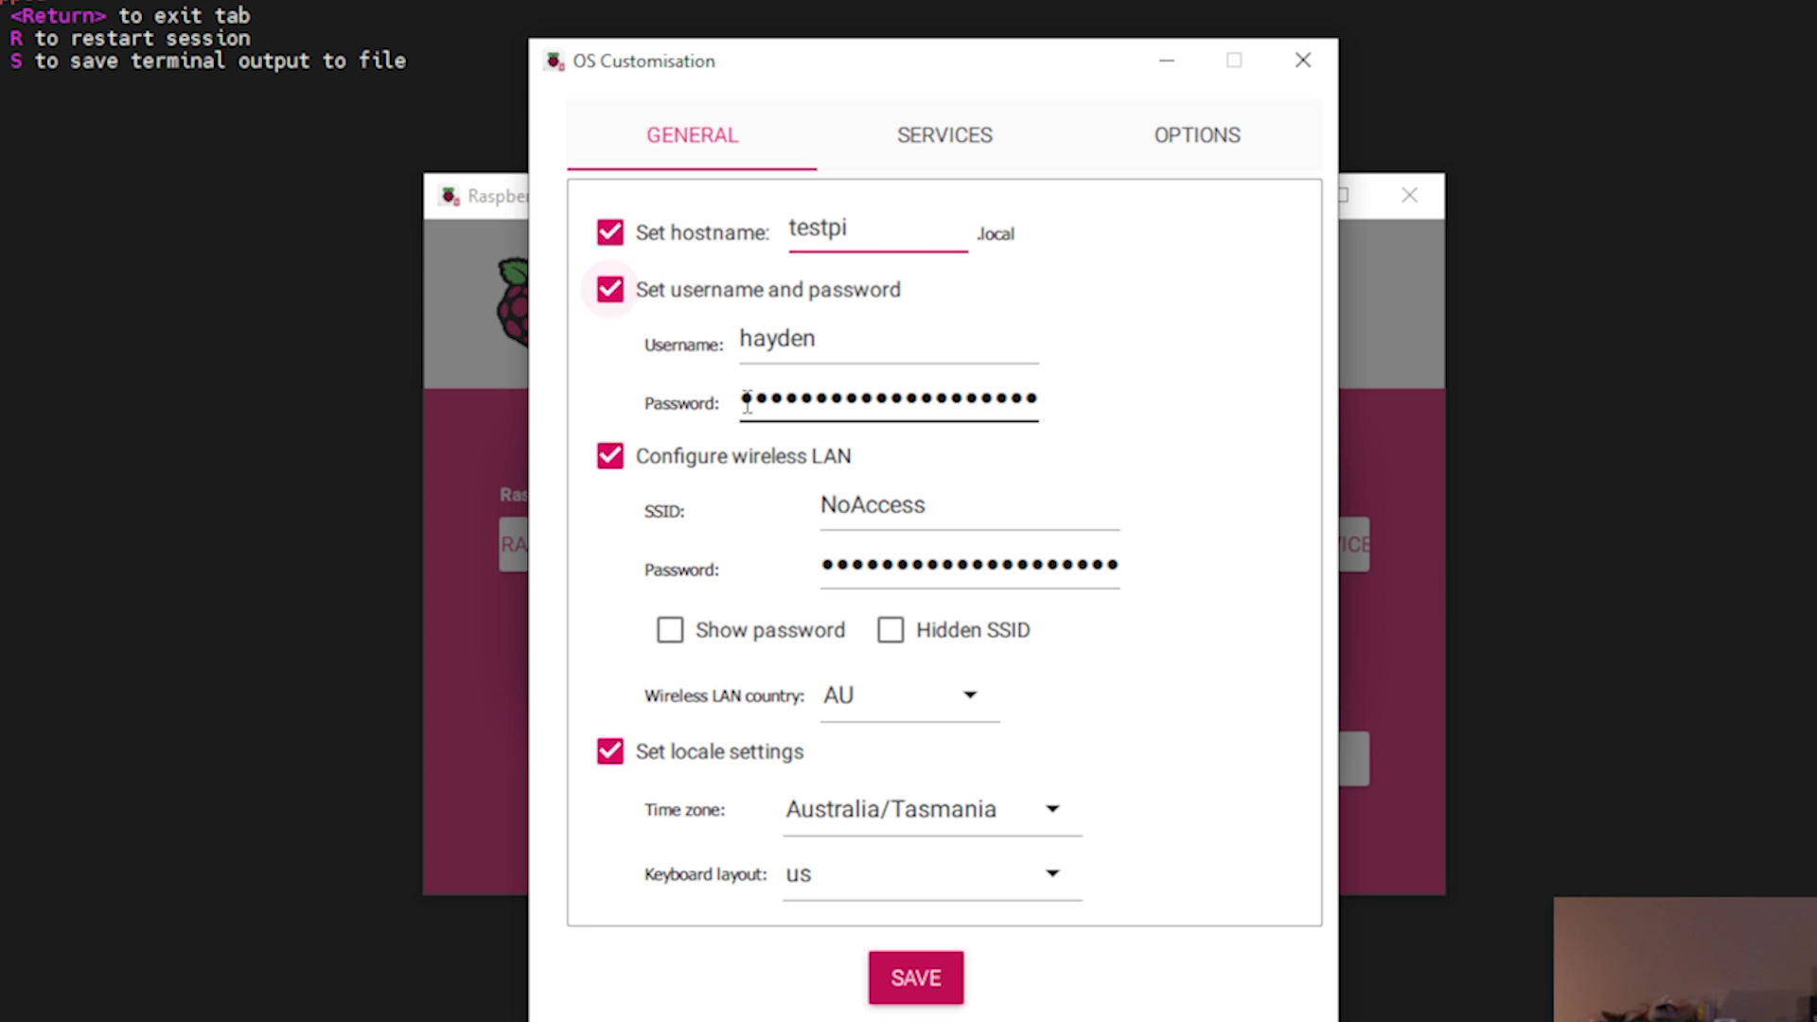
key("ctrl+a")
key("BackSpace")
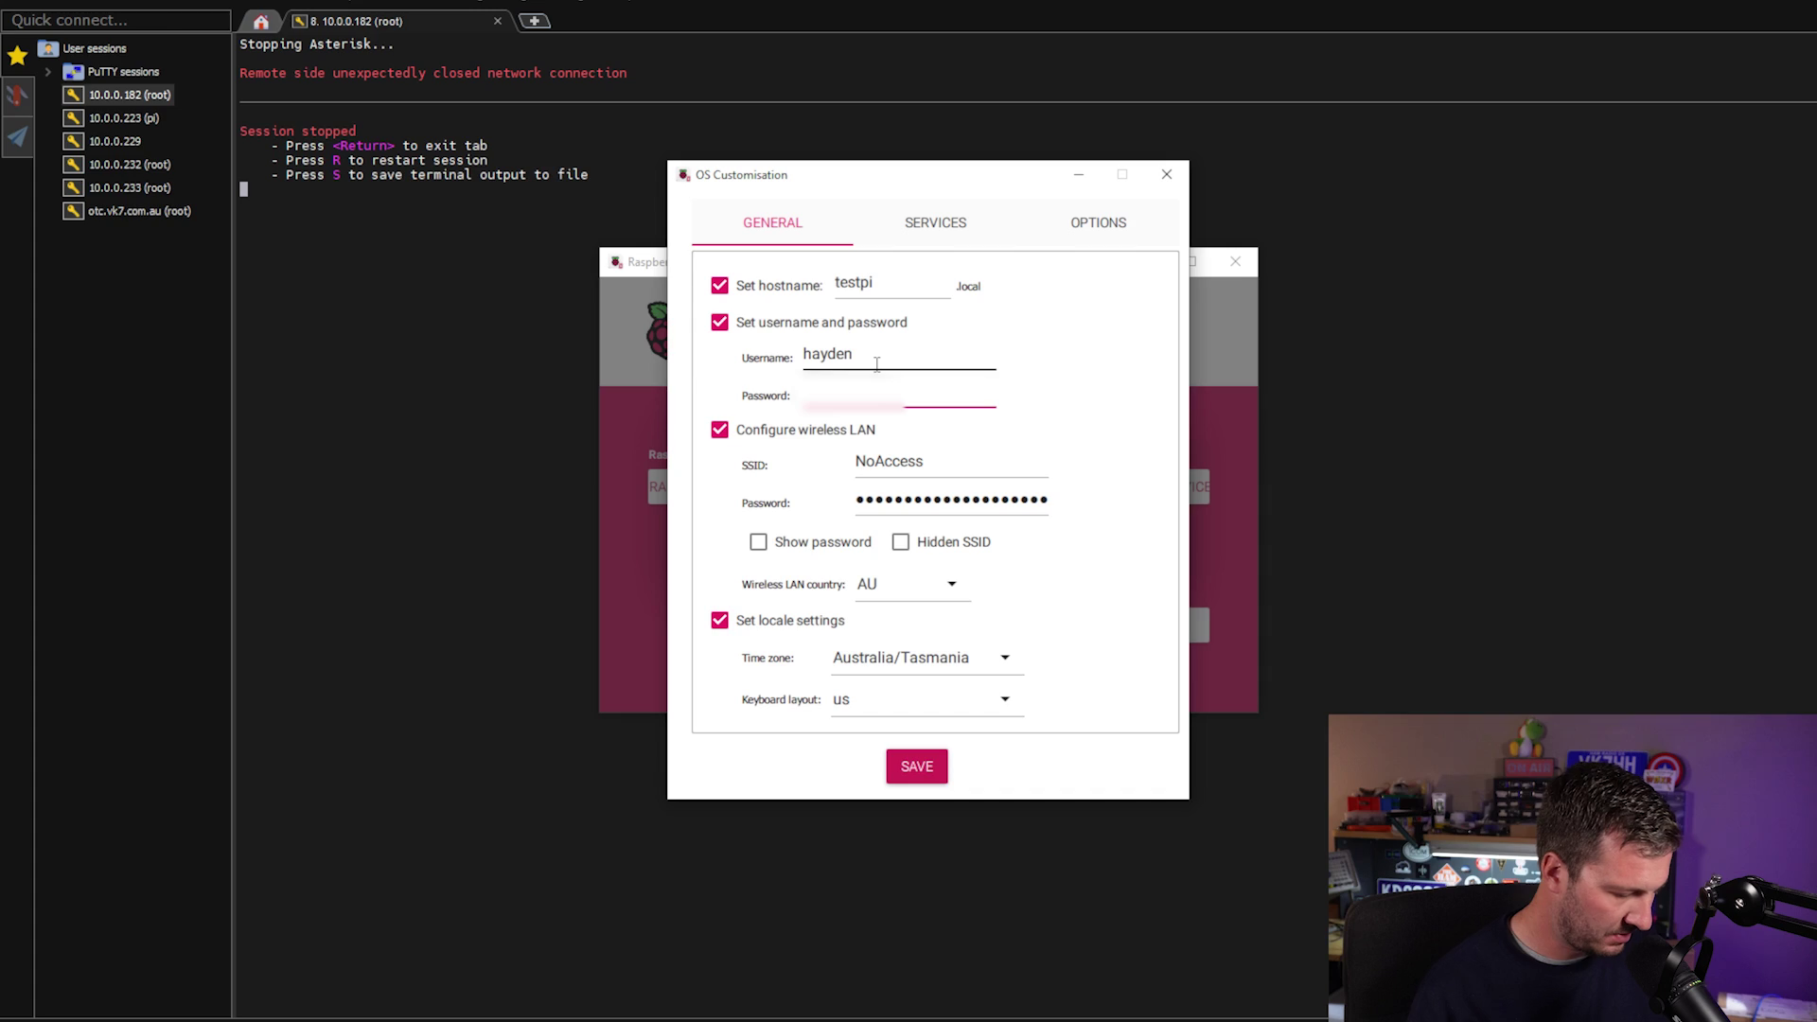
type("password")
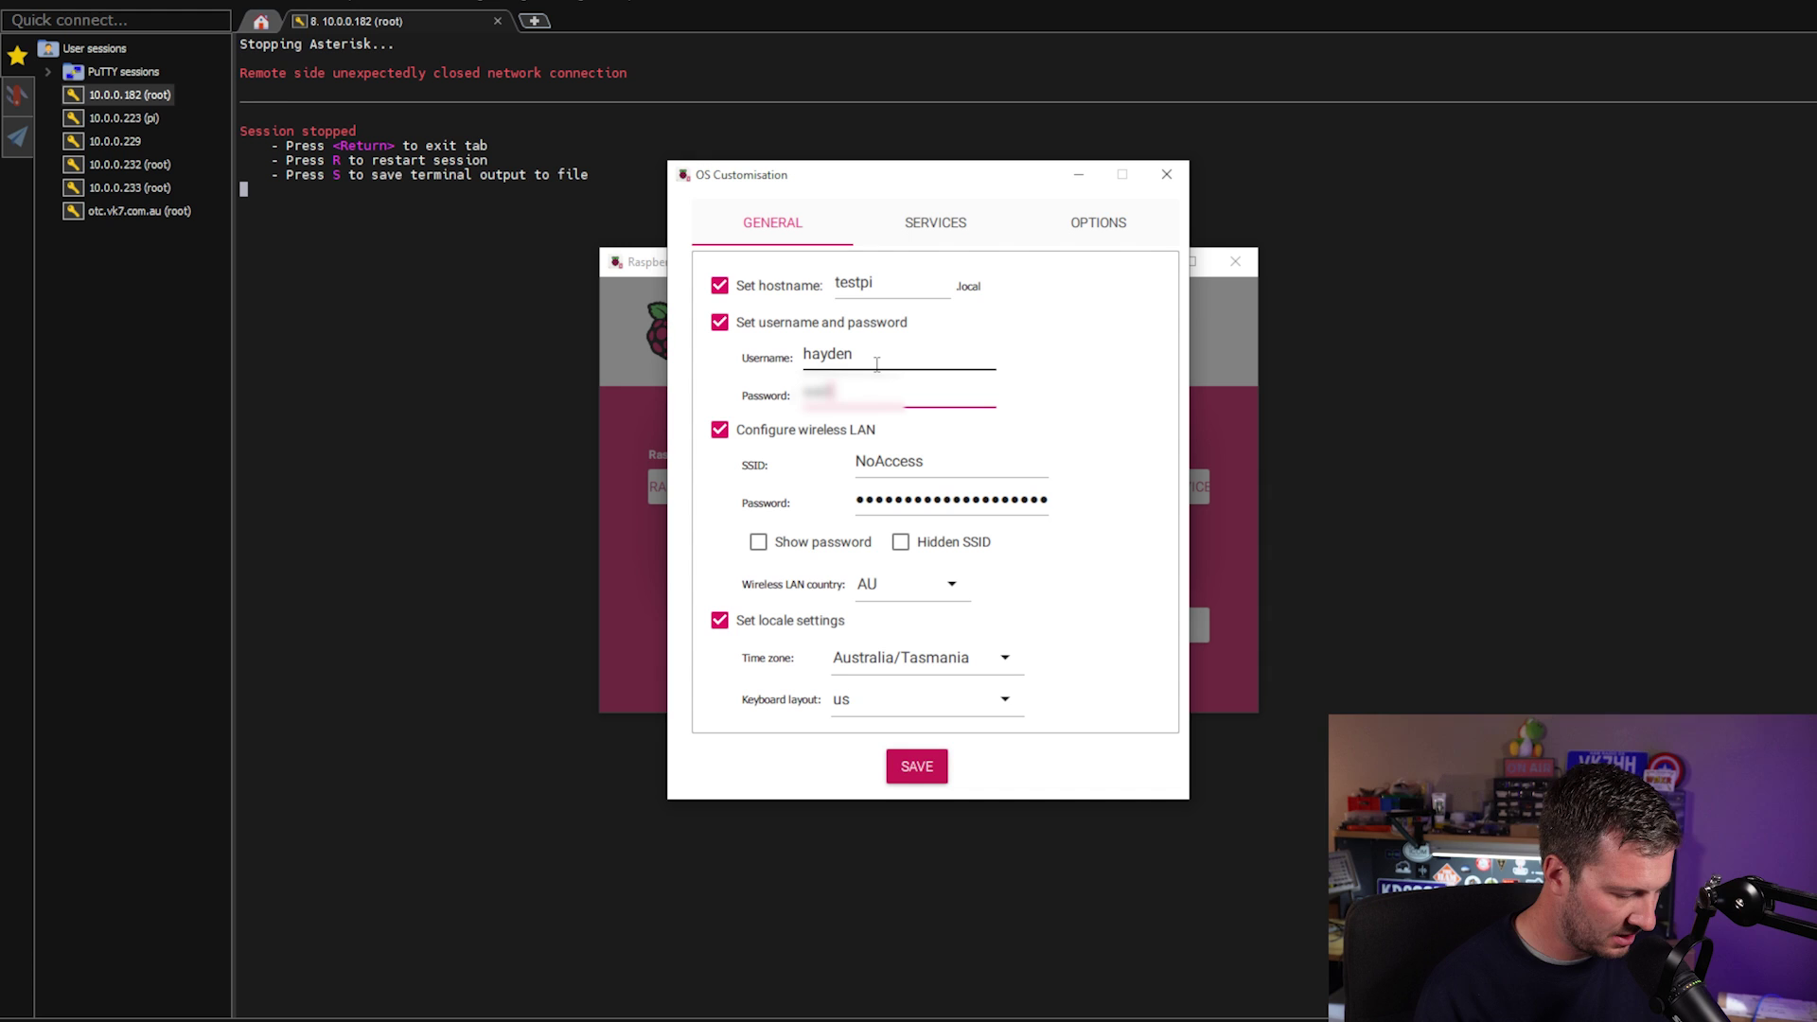
type("123")
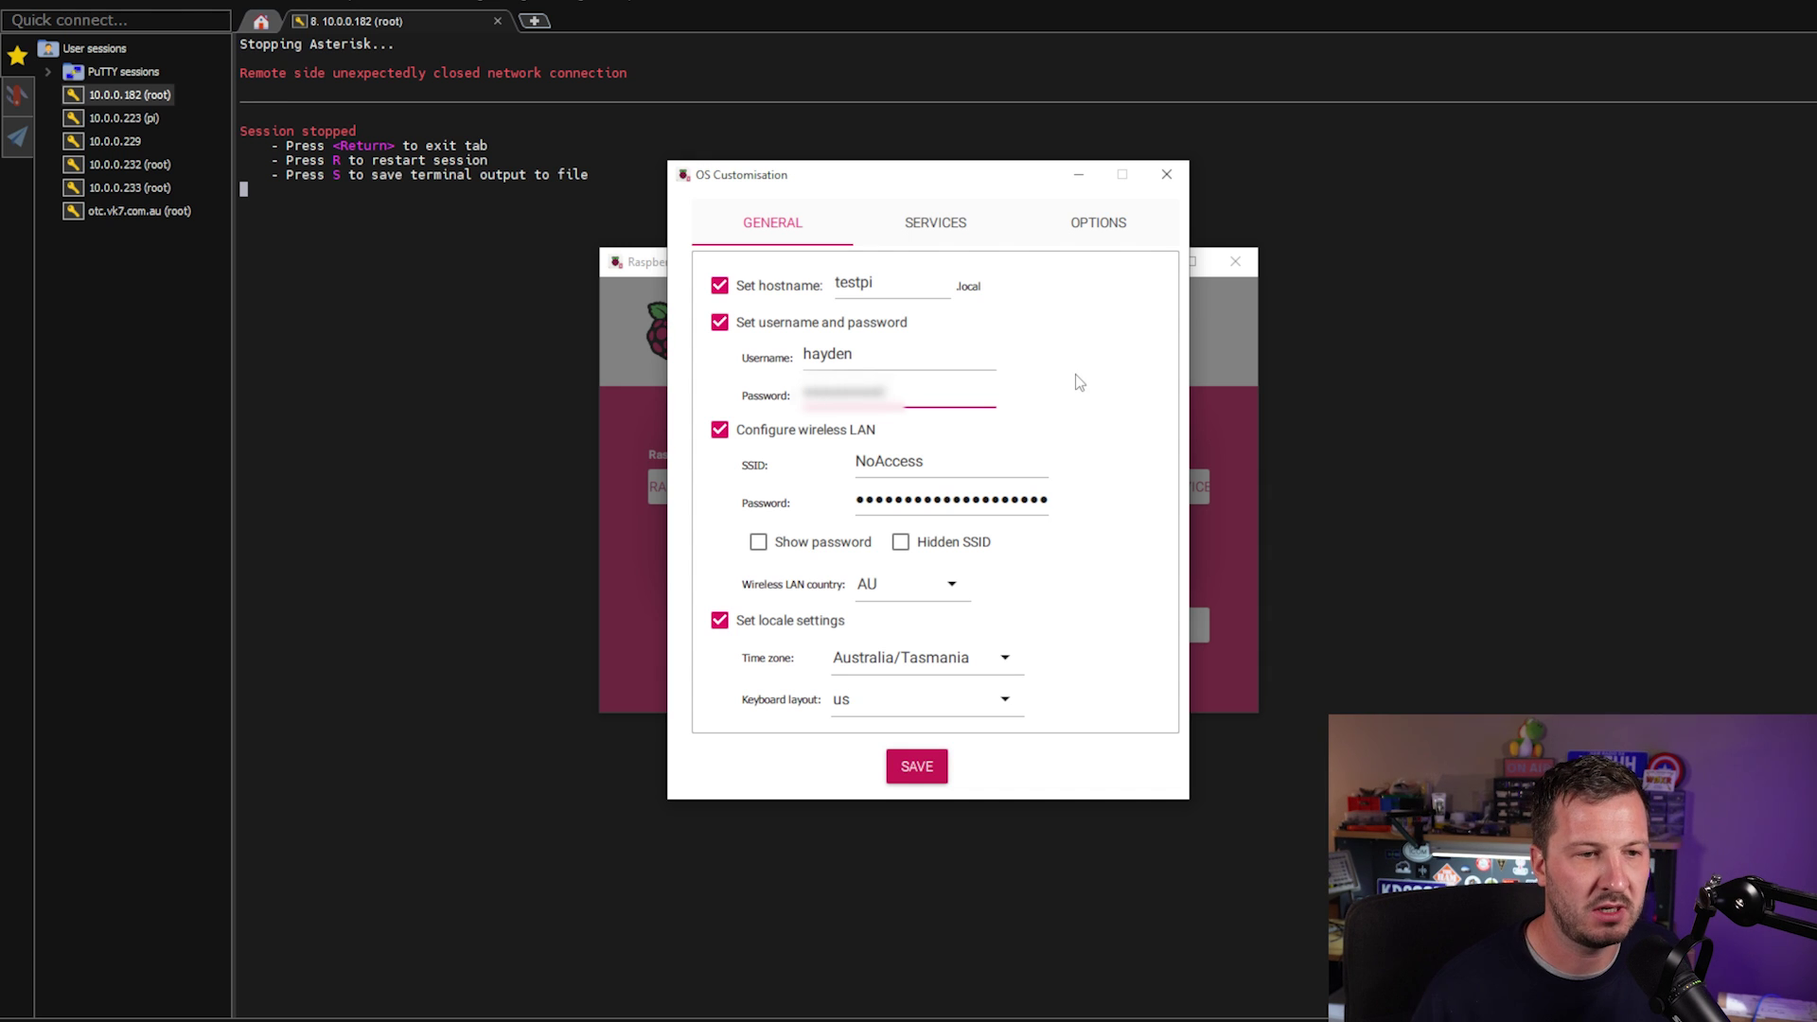
key("Tab")
Turn off wireless LAN configuration, review the SSH service settings, and save the customisation.
left_click(765, 431)
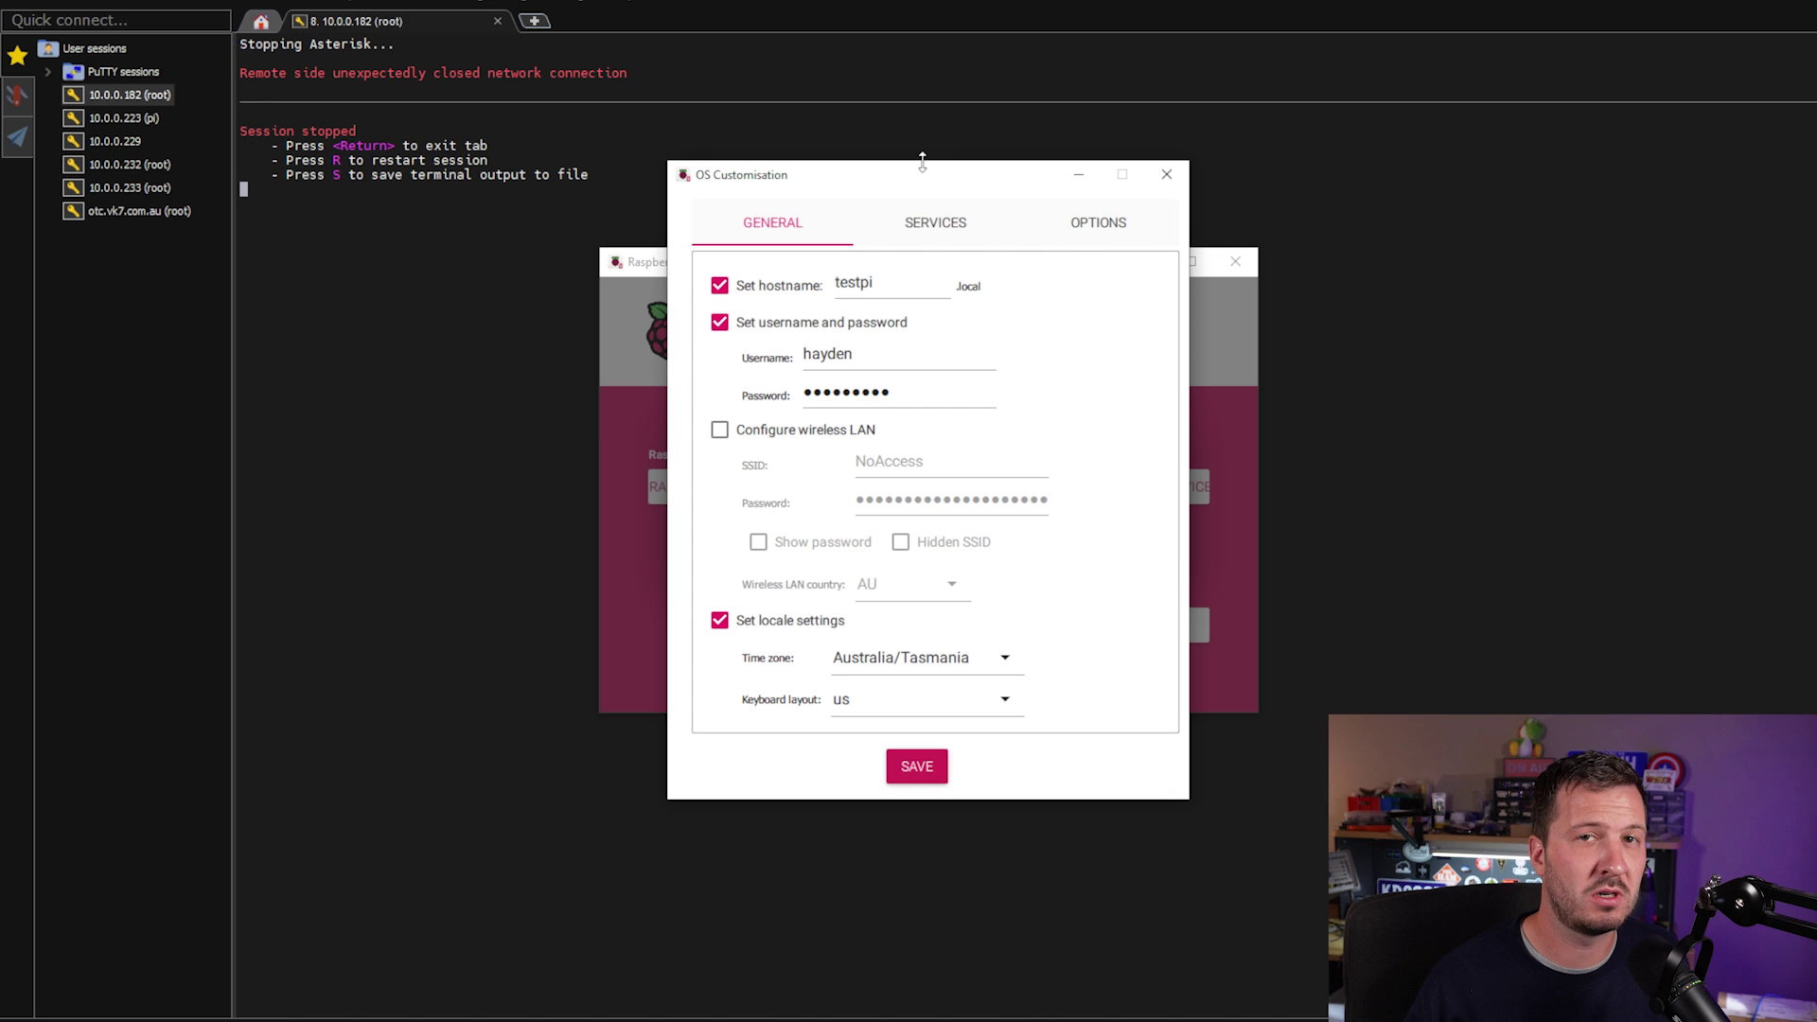
left_click(931, 222)
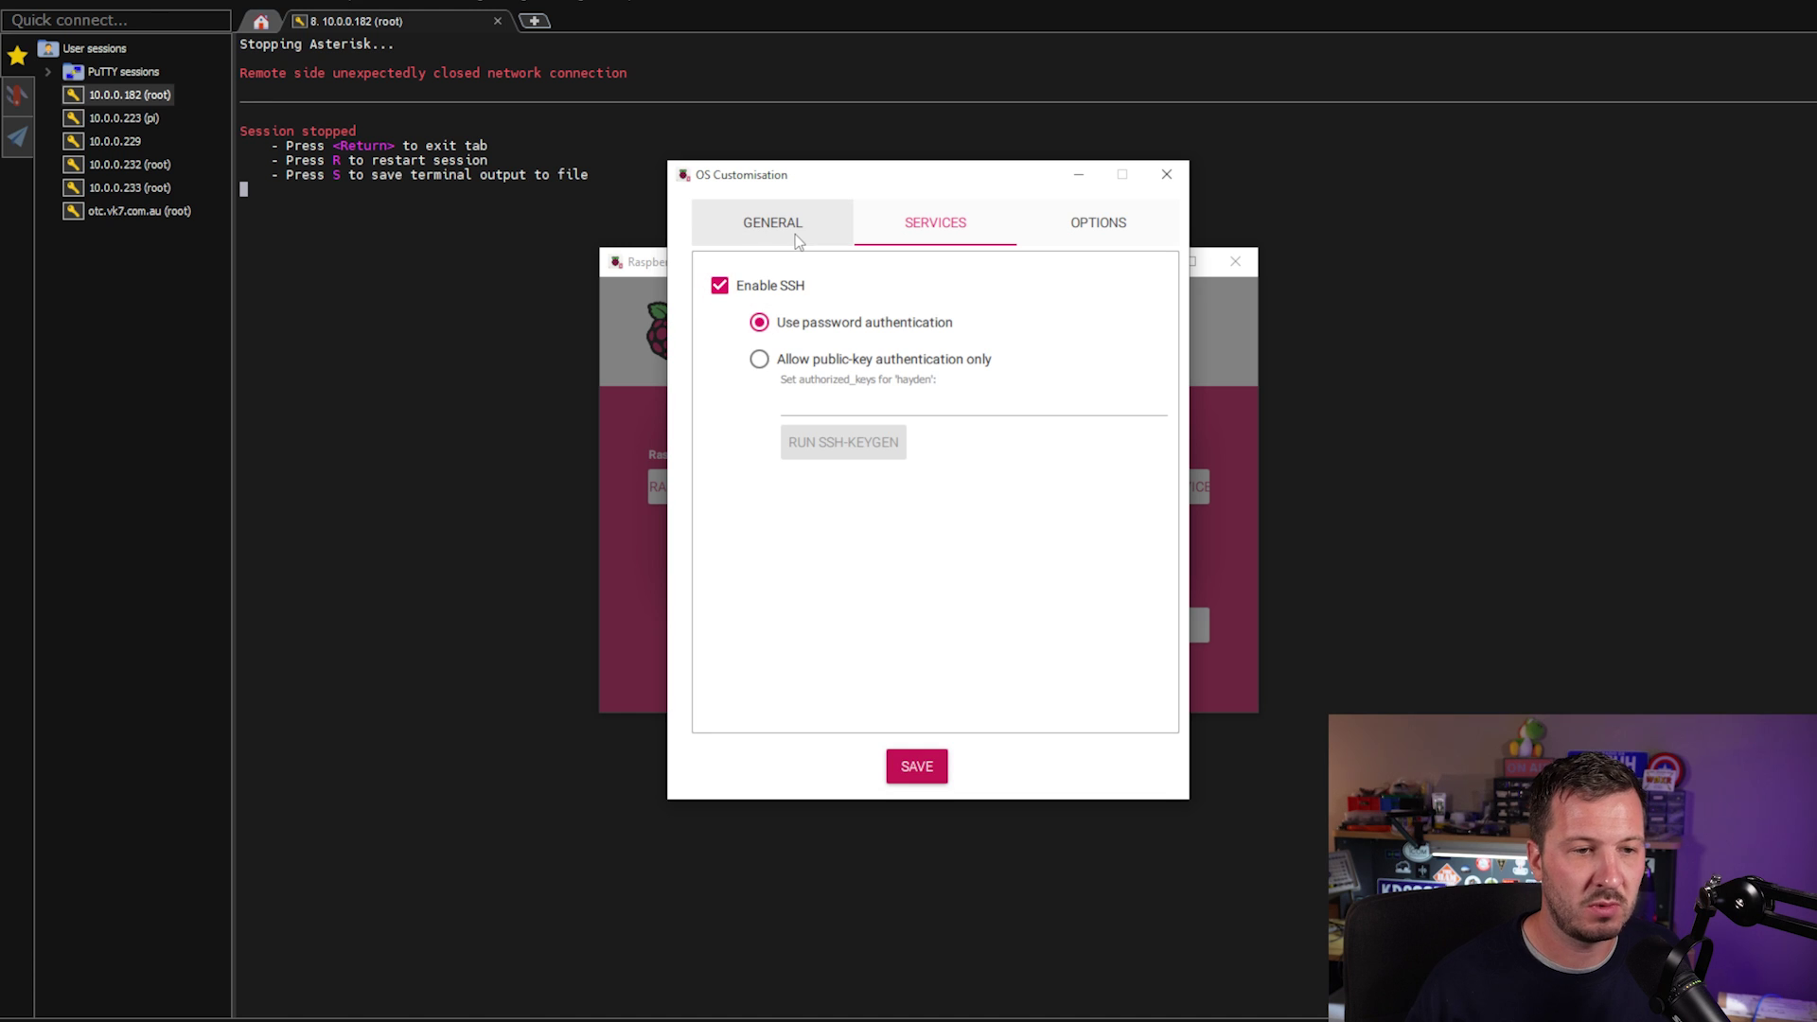
left_click(705, 142)
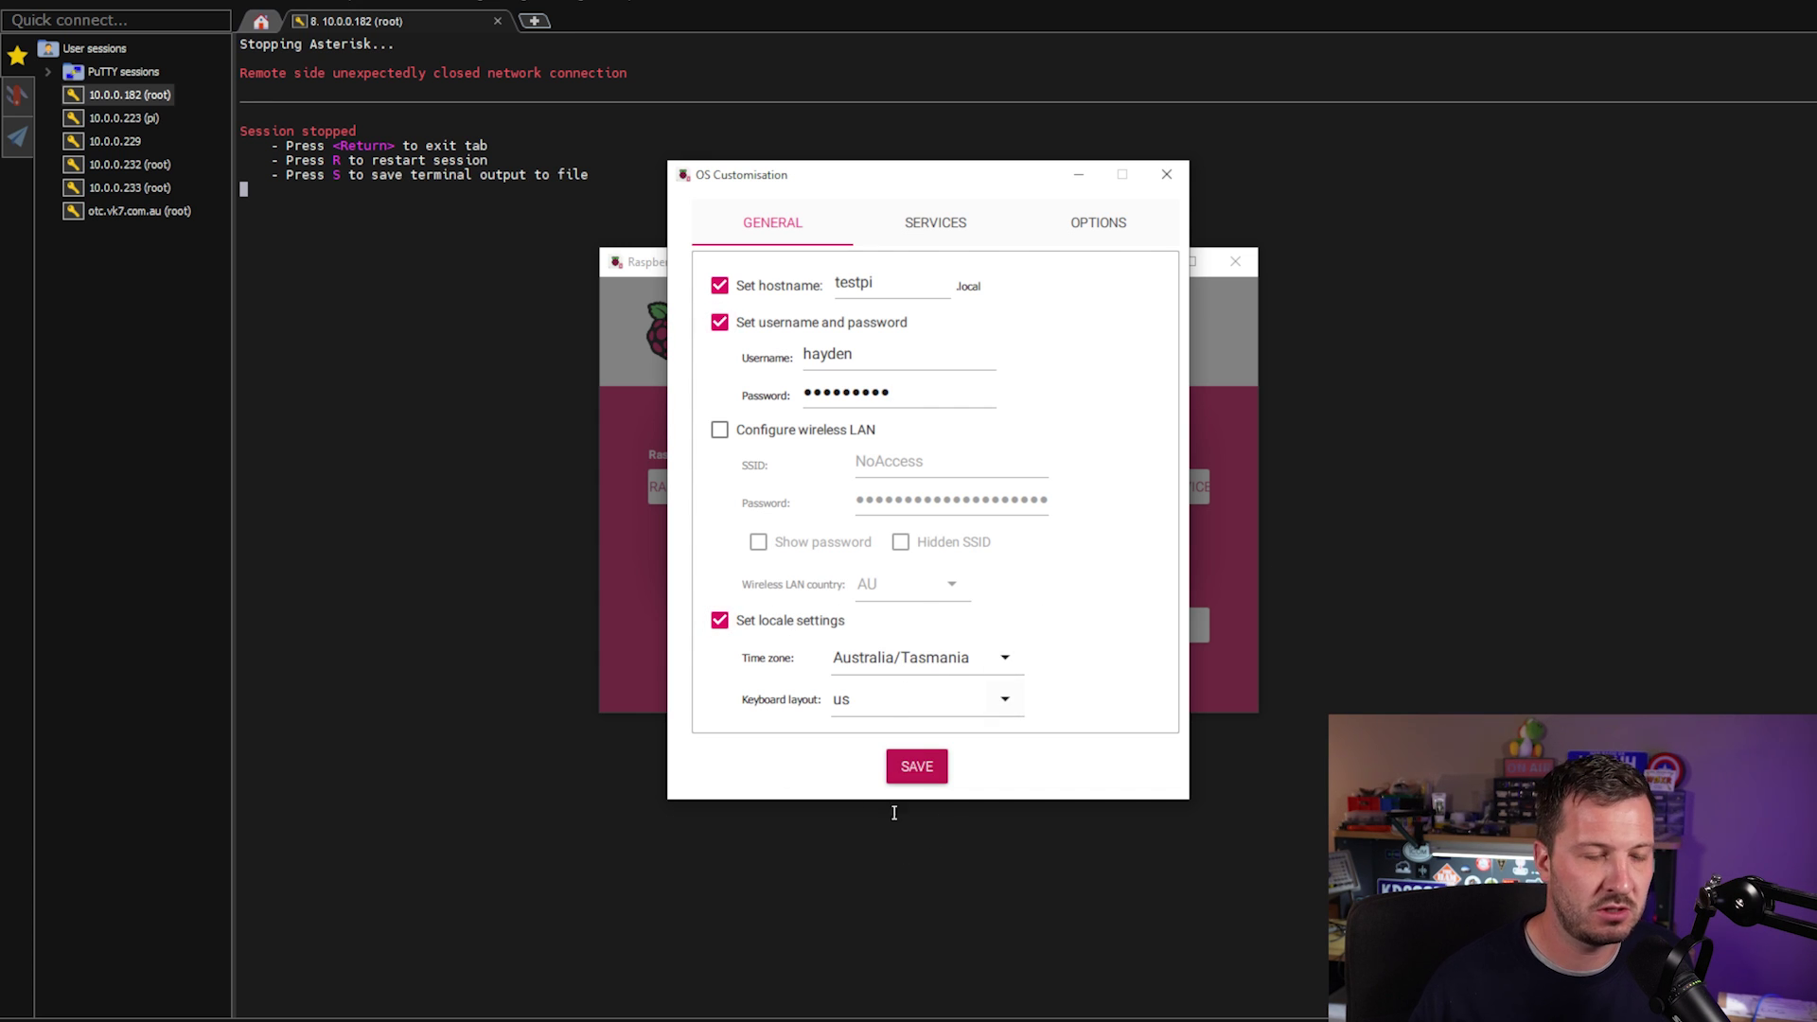
left_click(917, 766)
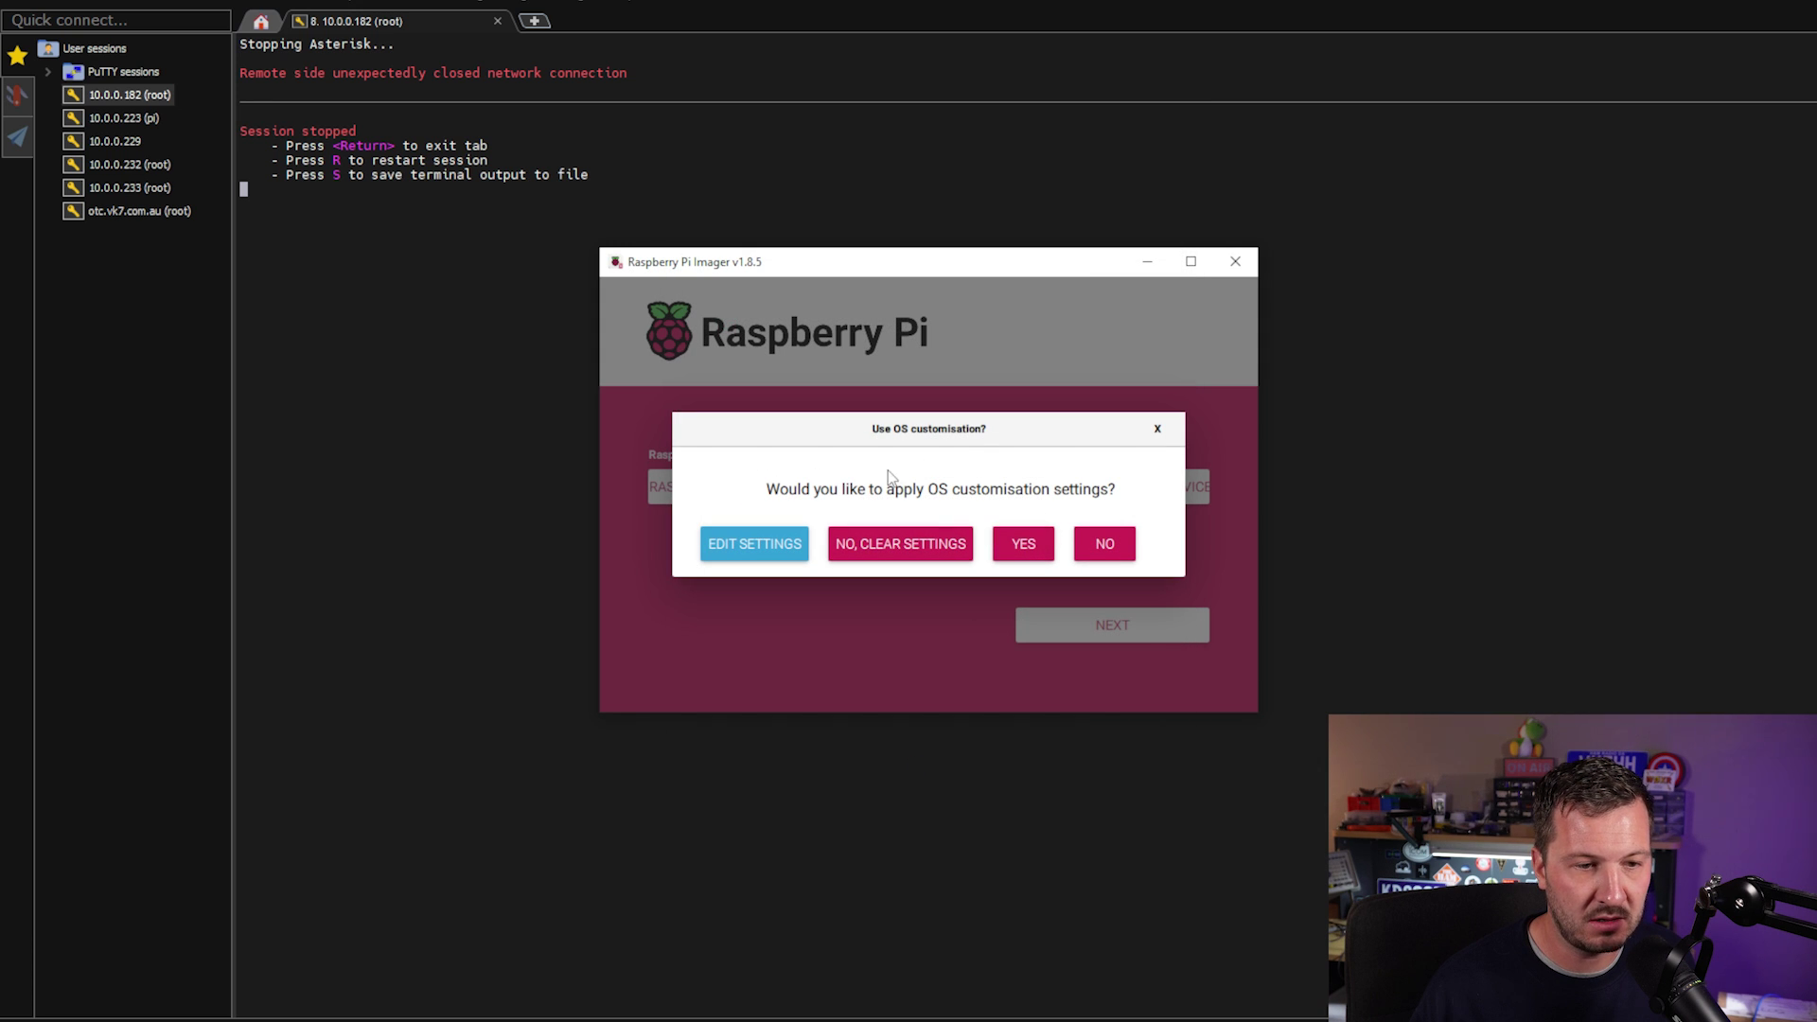
Apply the OS customisation and confirm erasing the drive so the image write begins.
left_click(1038, 546)
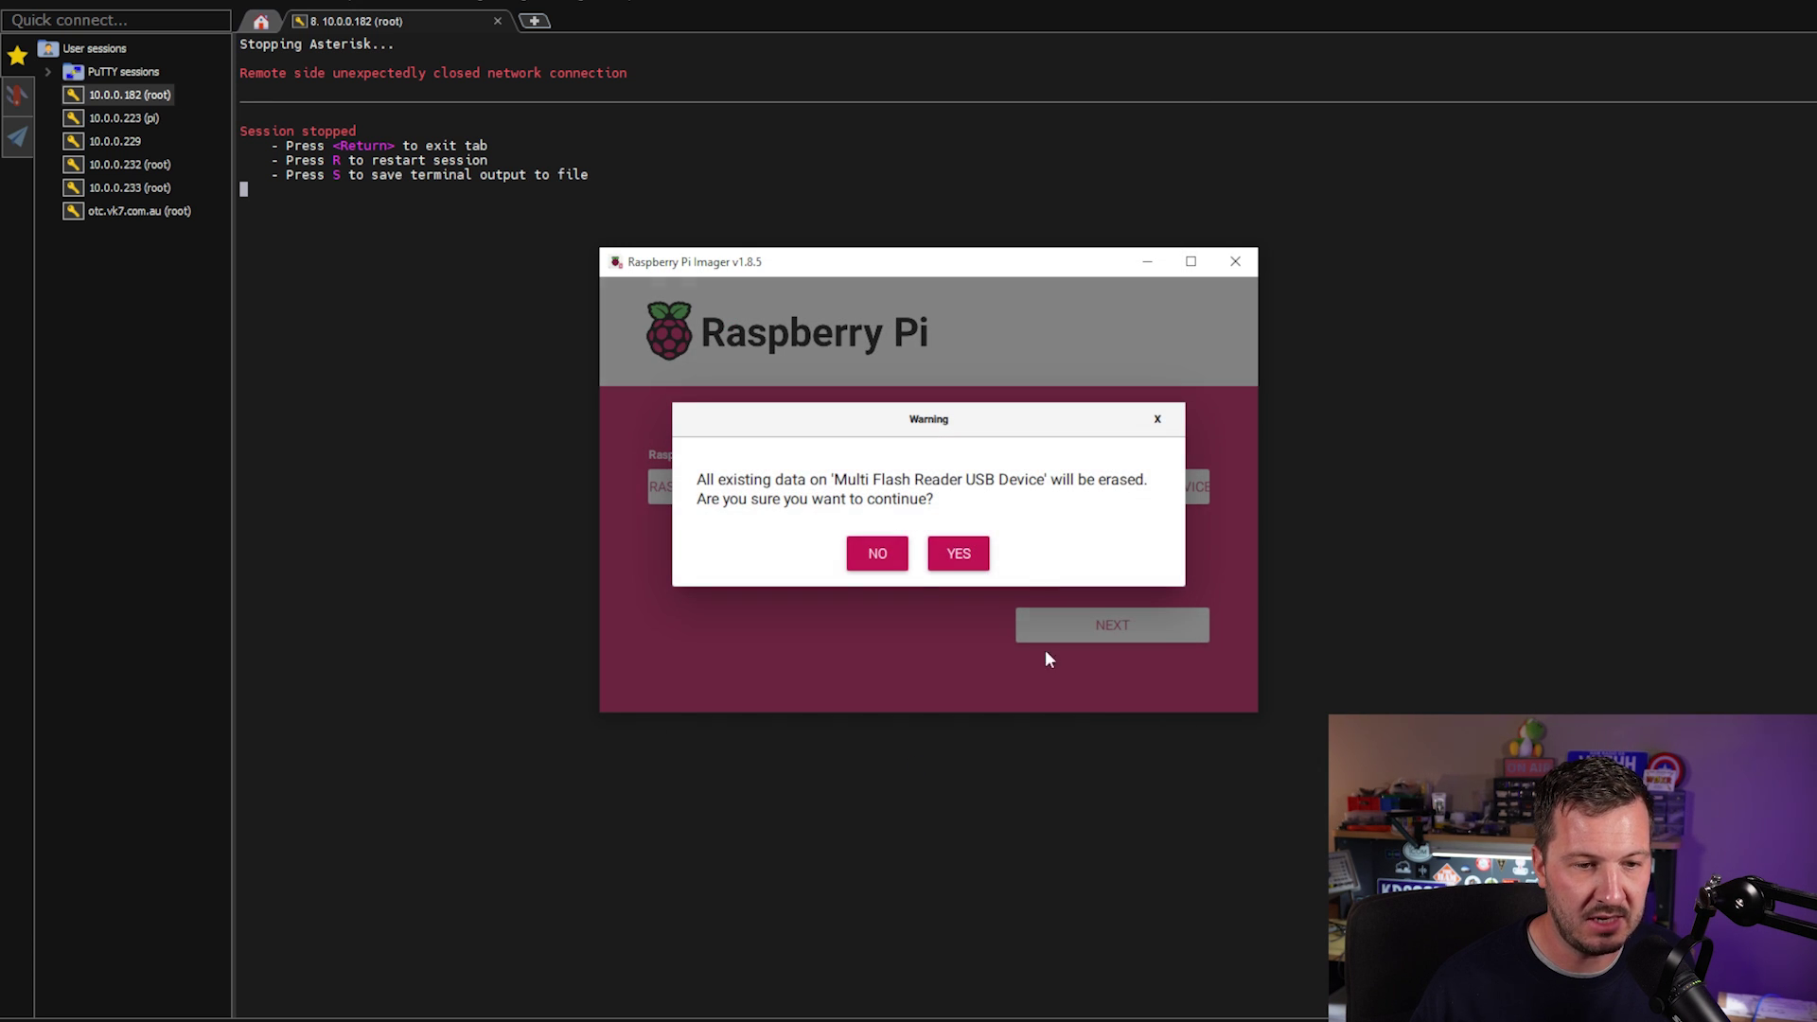
left_click(958, 555)
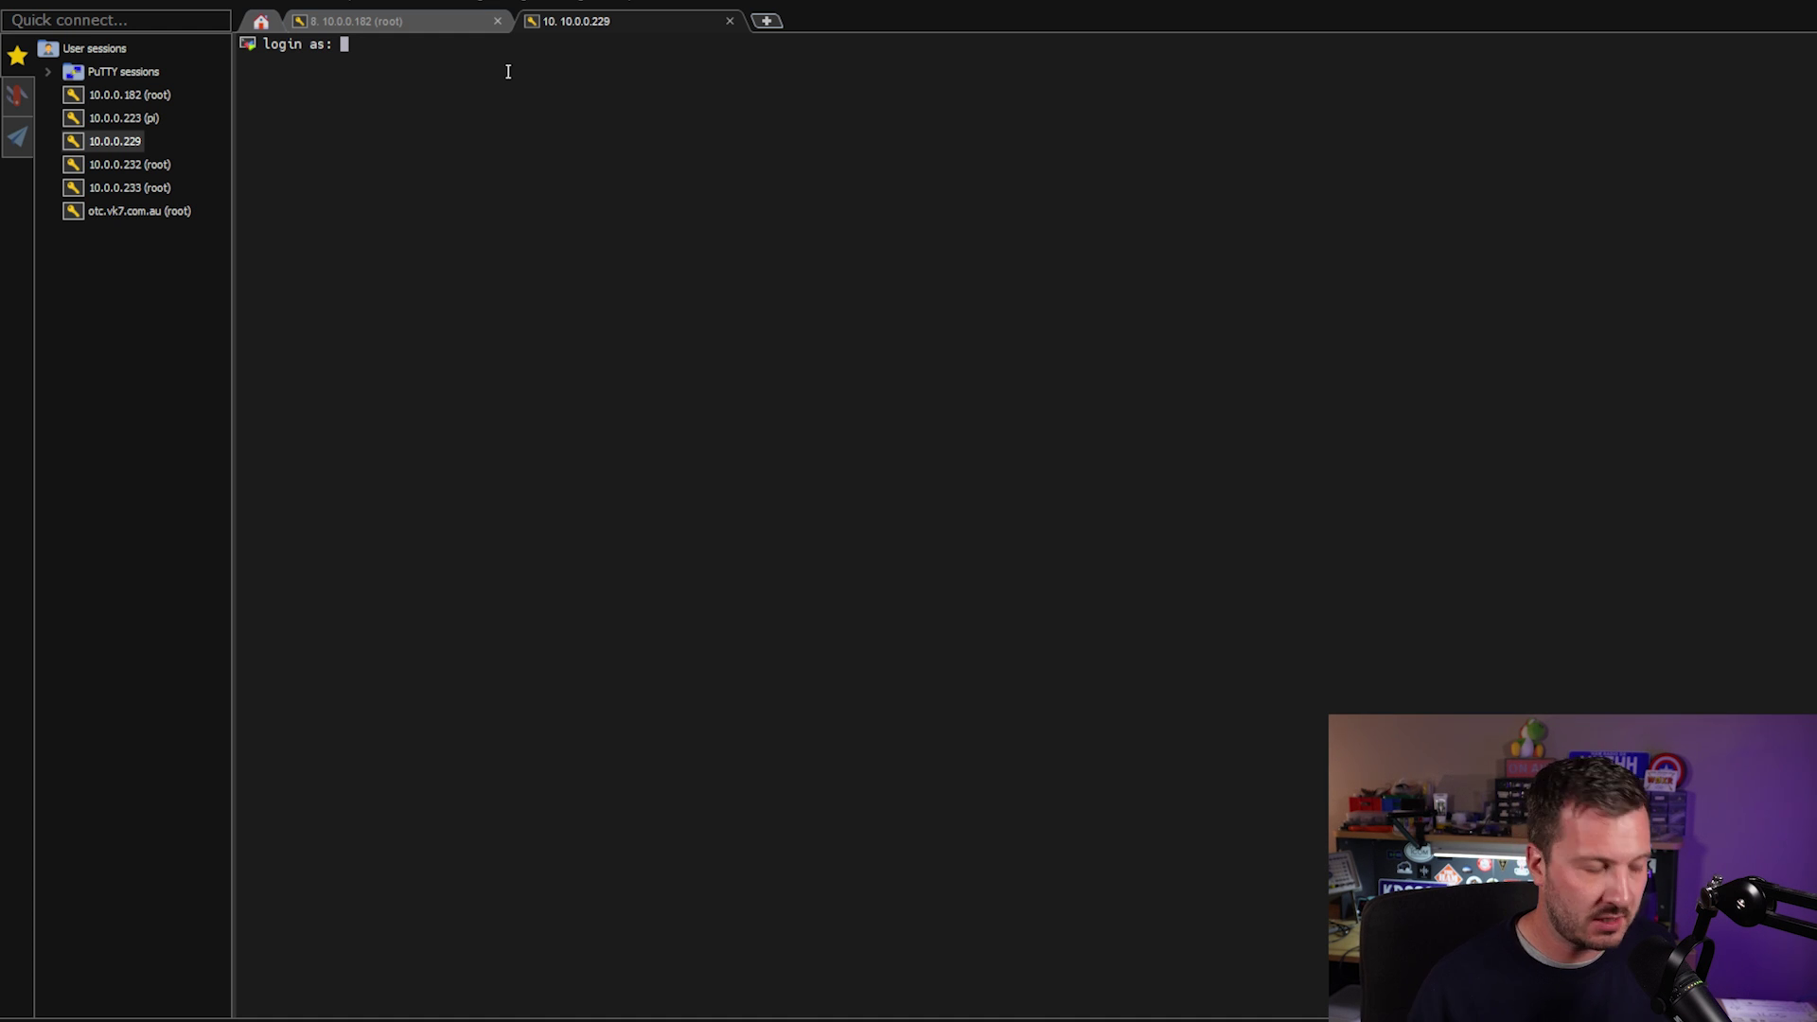
Log in to testpi at 10.0.0.229 with the account username and password.
type("hayden")
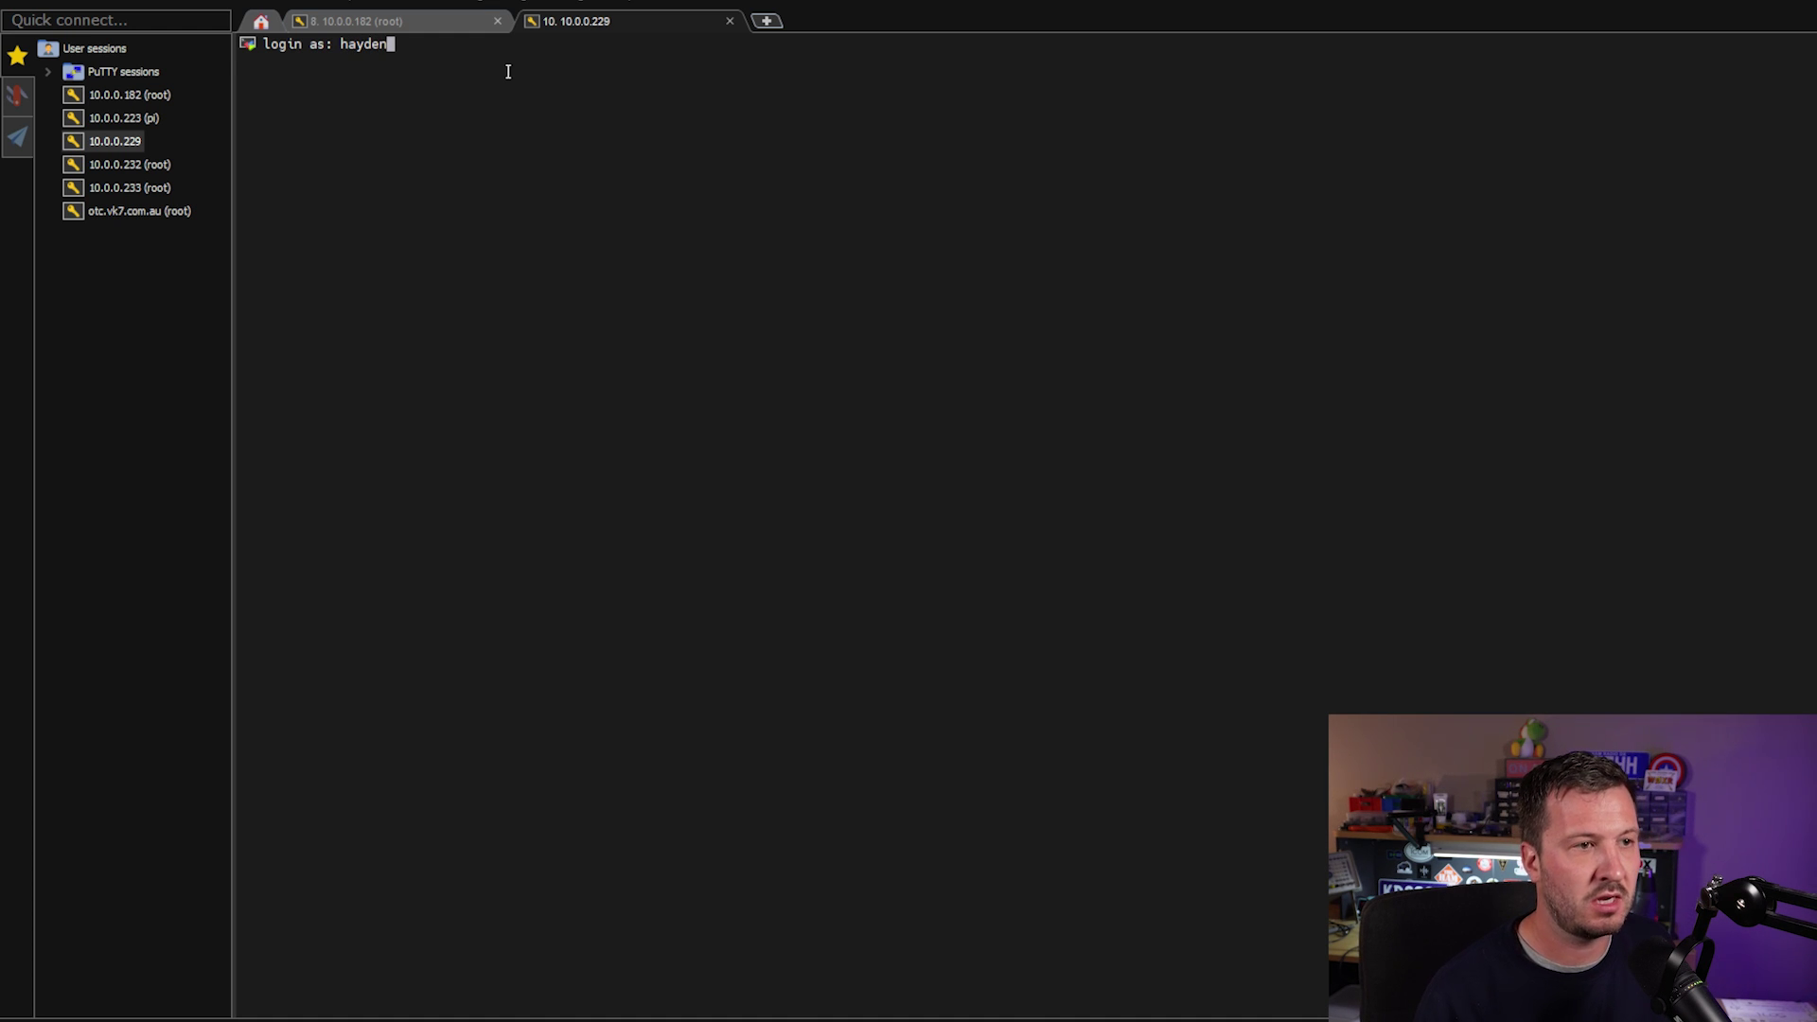
key("Return")
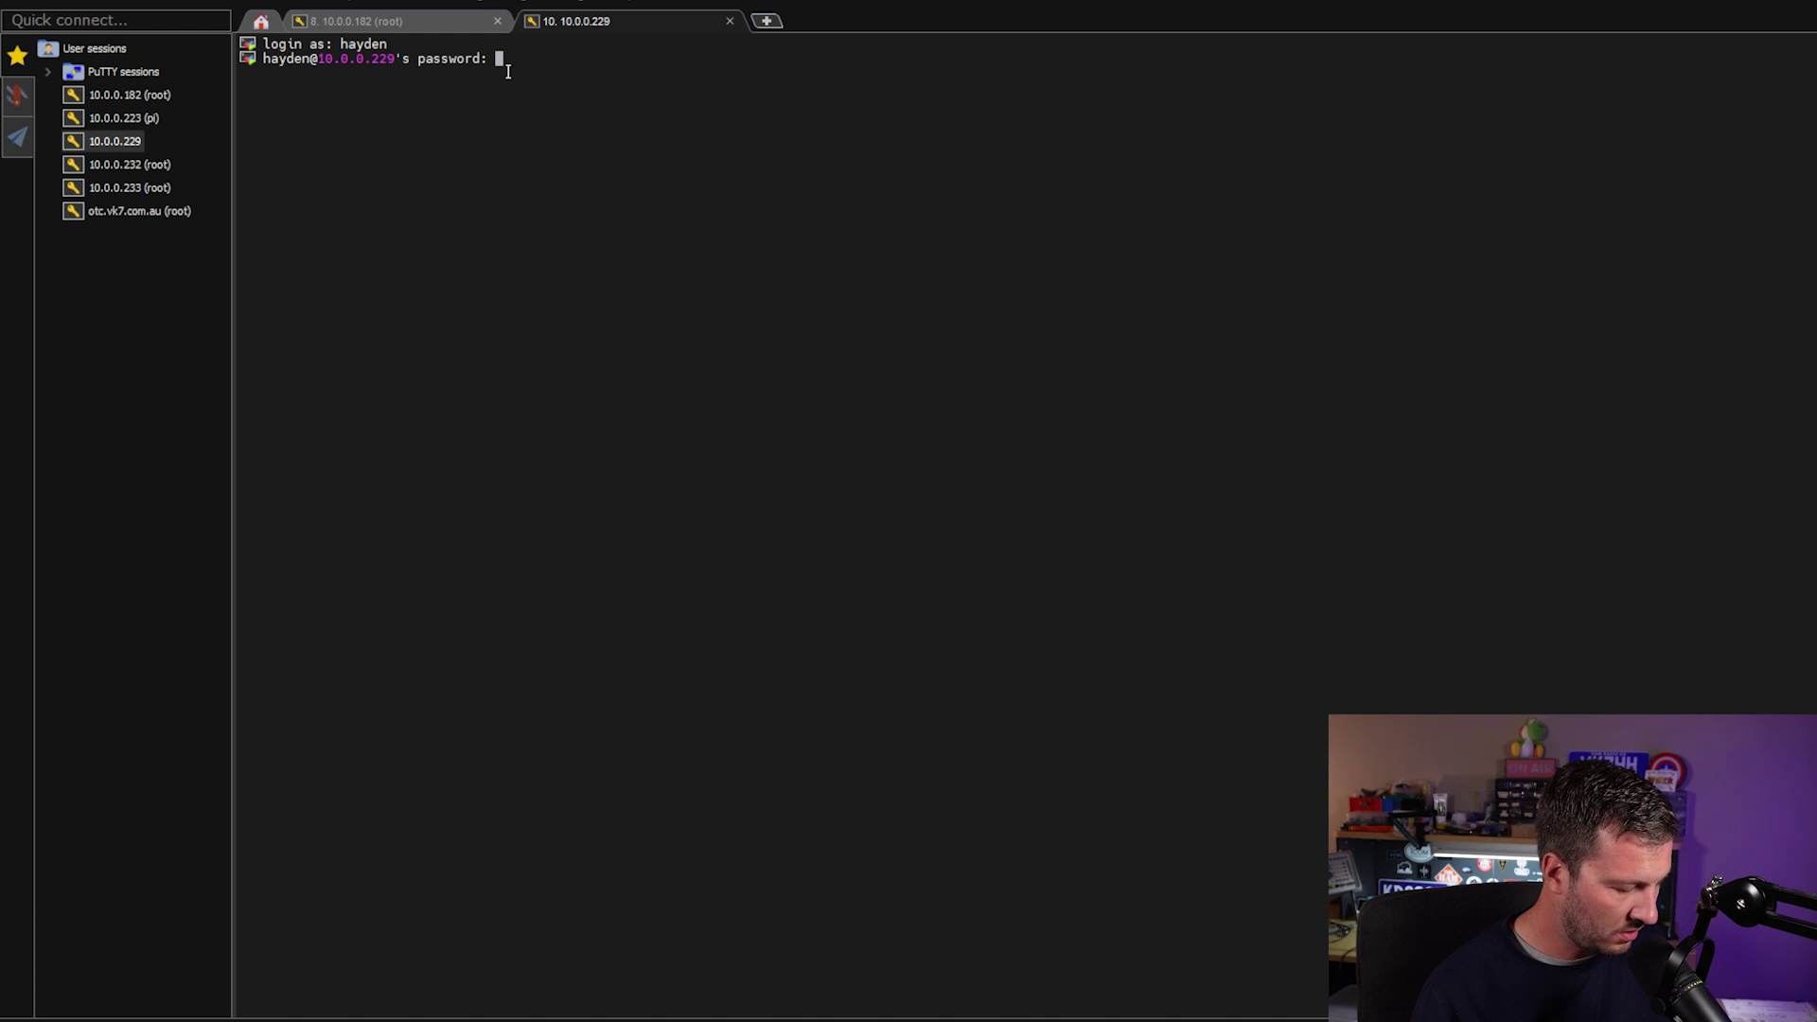
key("Return")
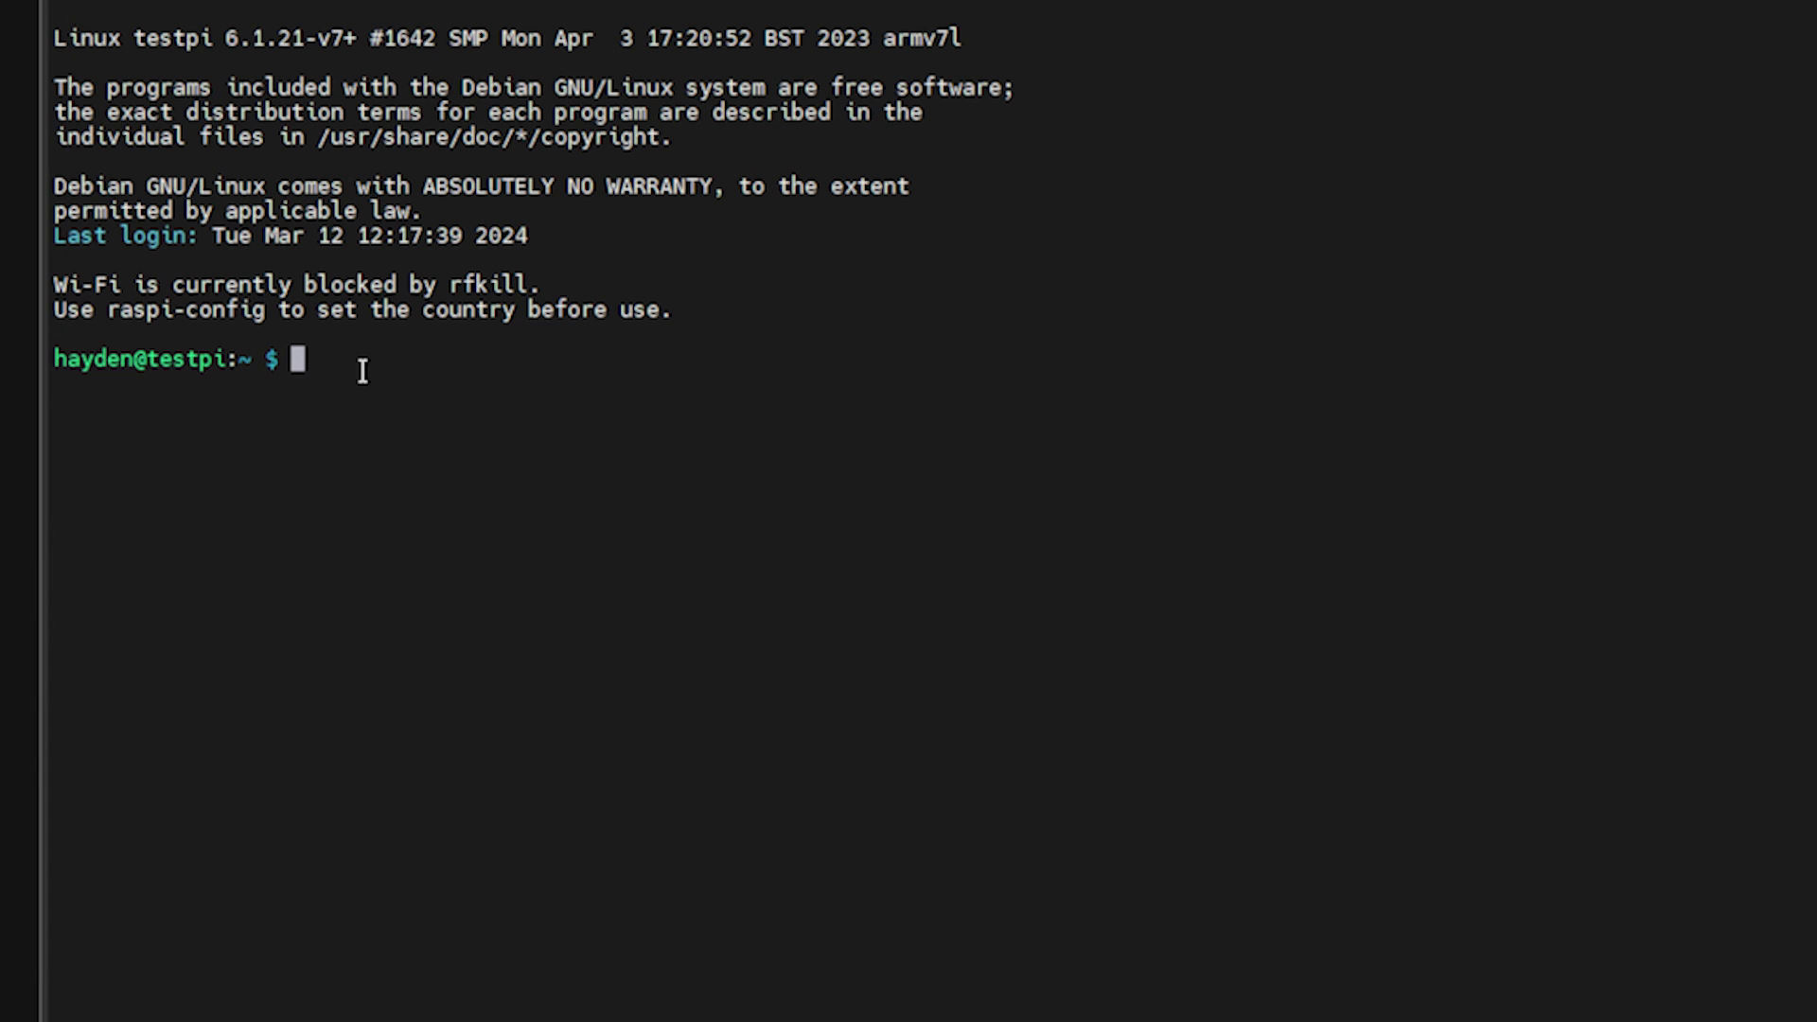
Download runmeonce.sh with wget, make it executable with chmod +x, and enter ./runmeonce.sh at the prompt.
type("wget www.g")
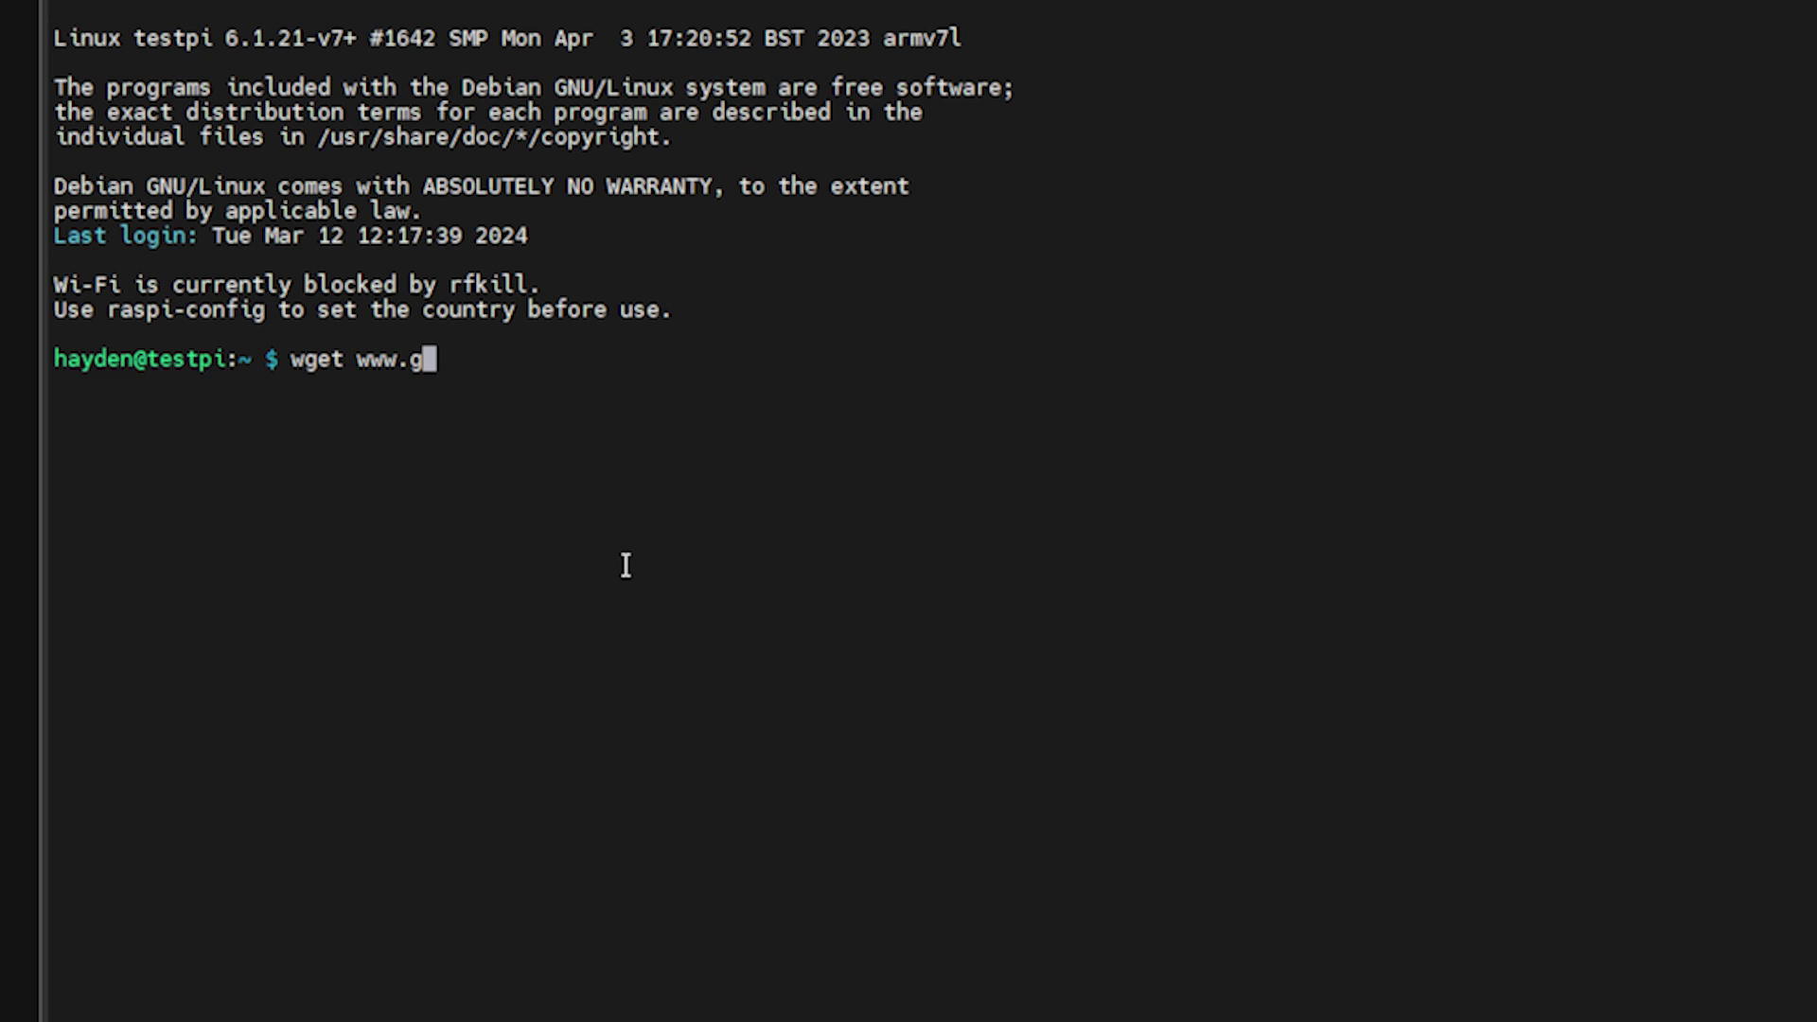
type("1lro.uk/")
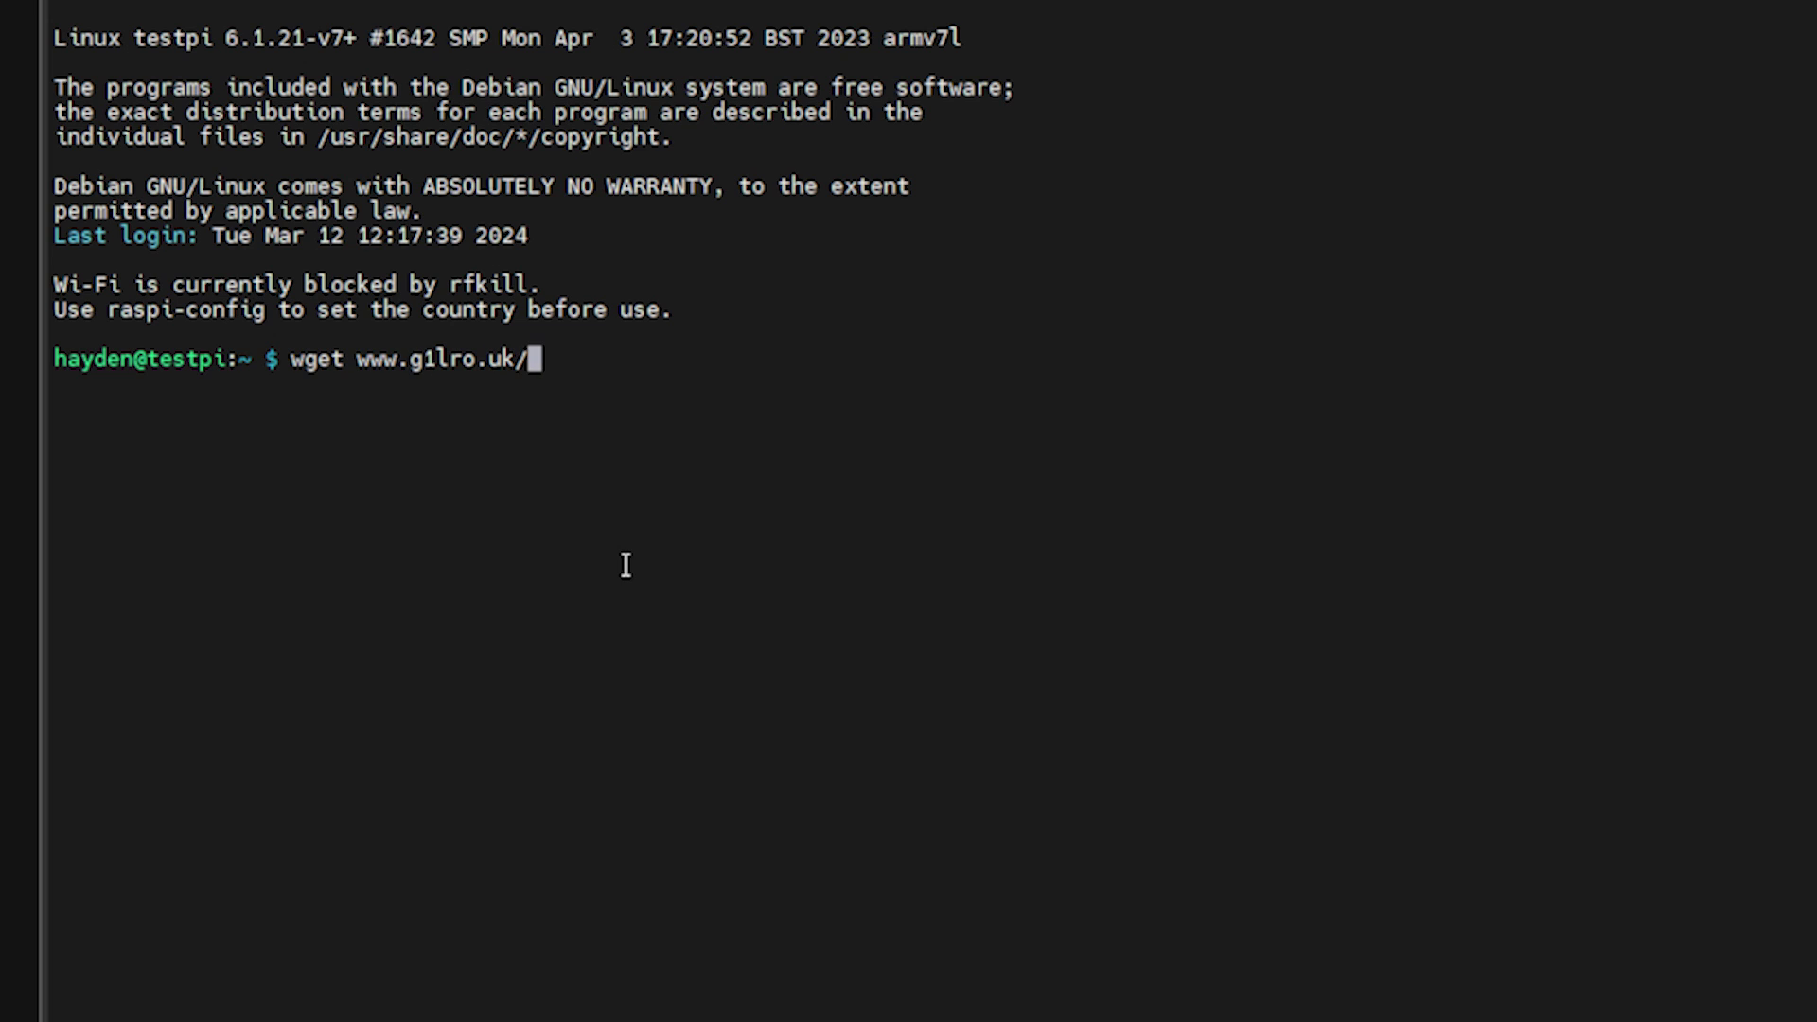
type("runmeonce.sh")
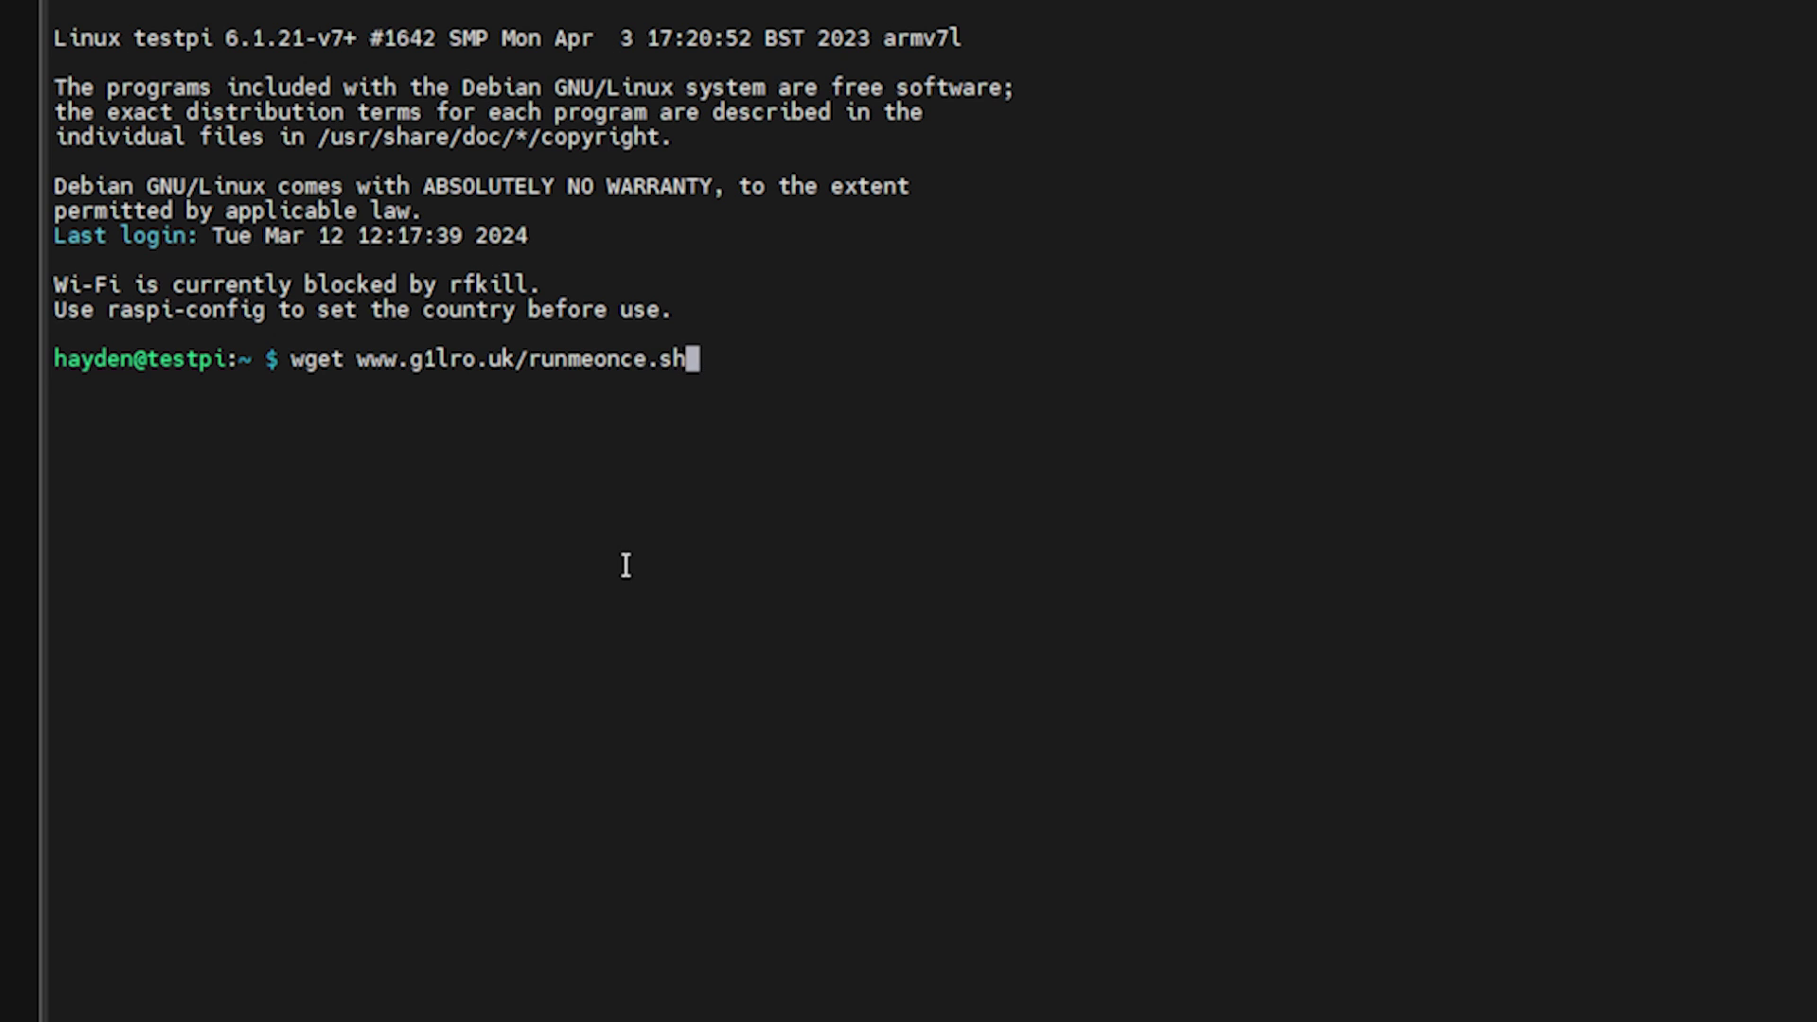
key("Return")
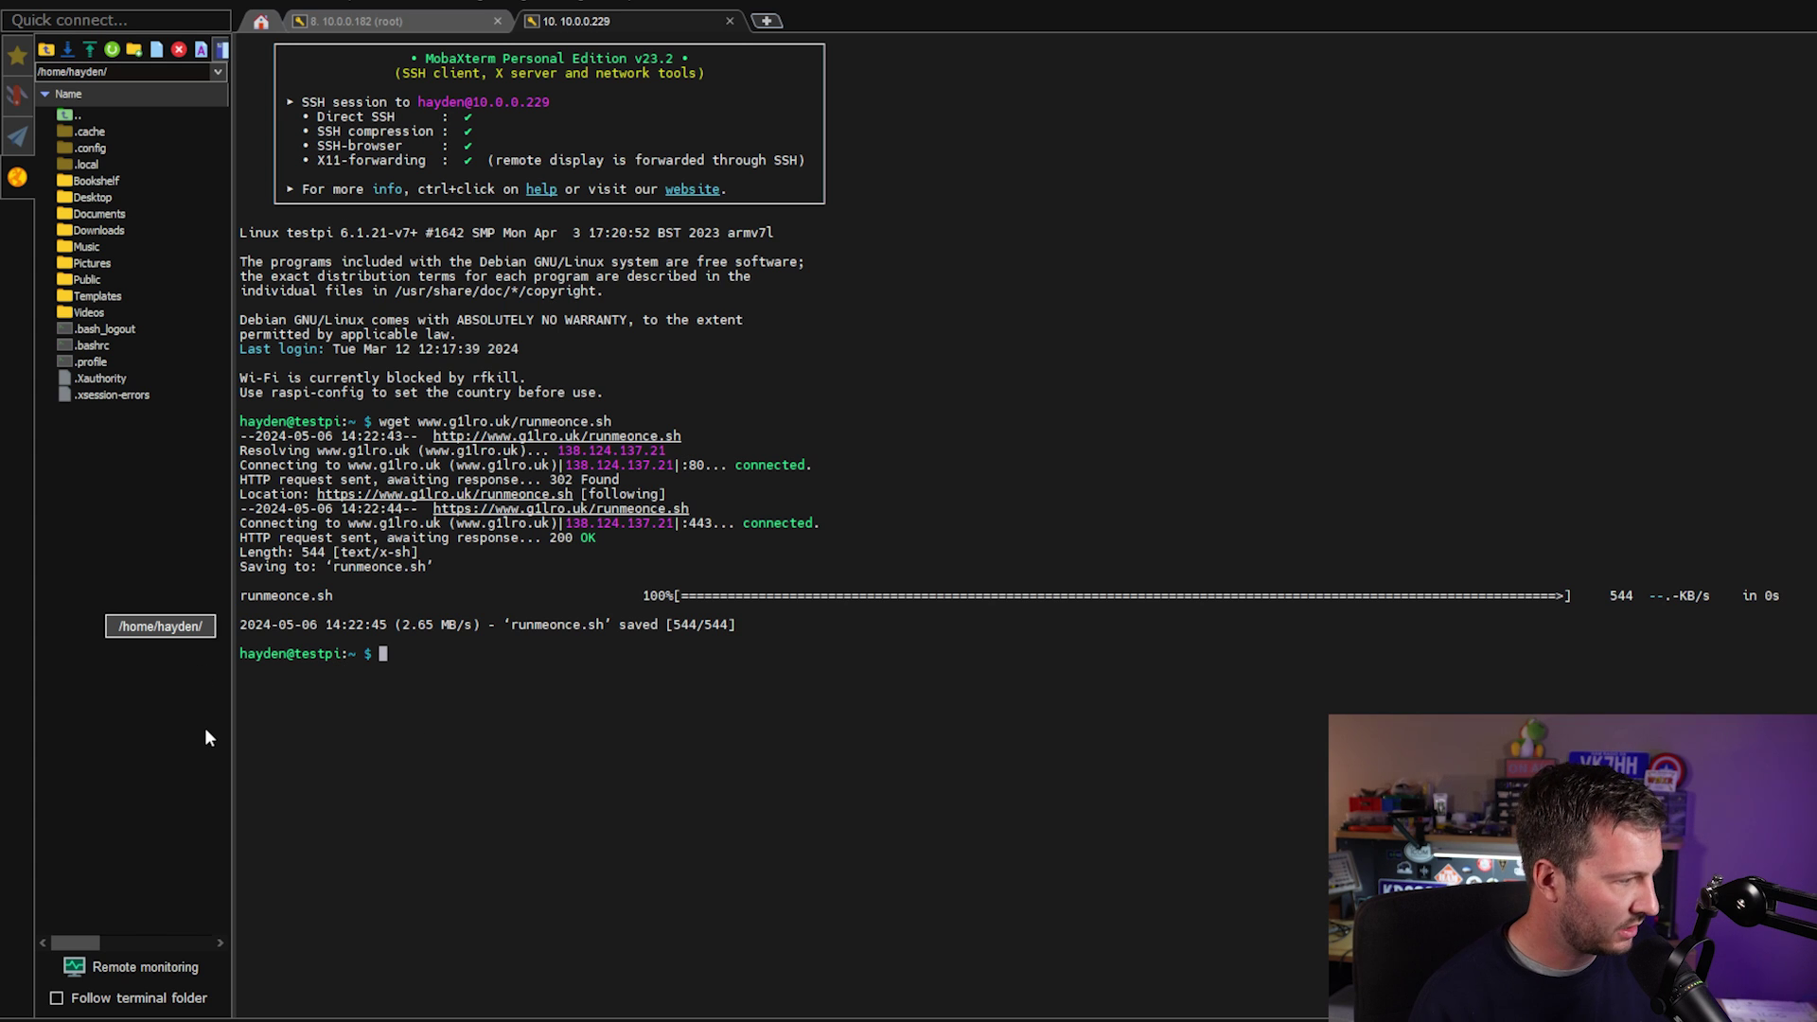
type("chmod ")
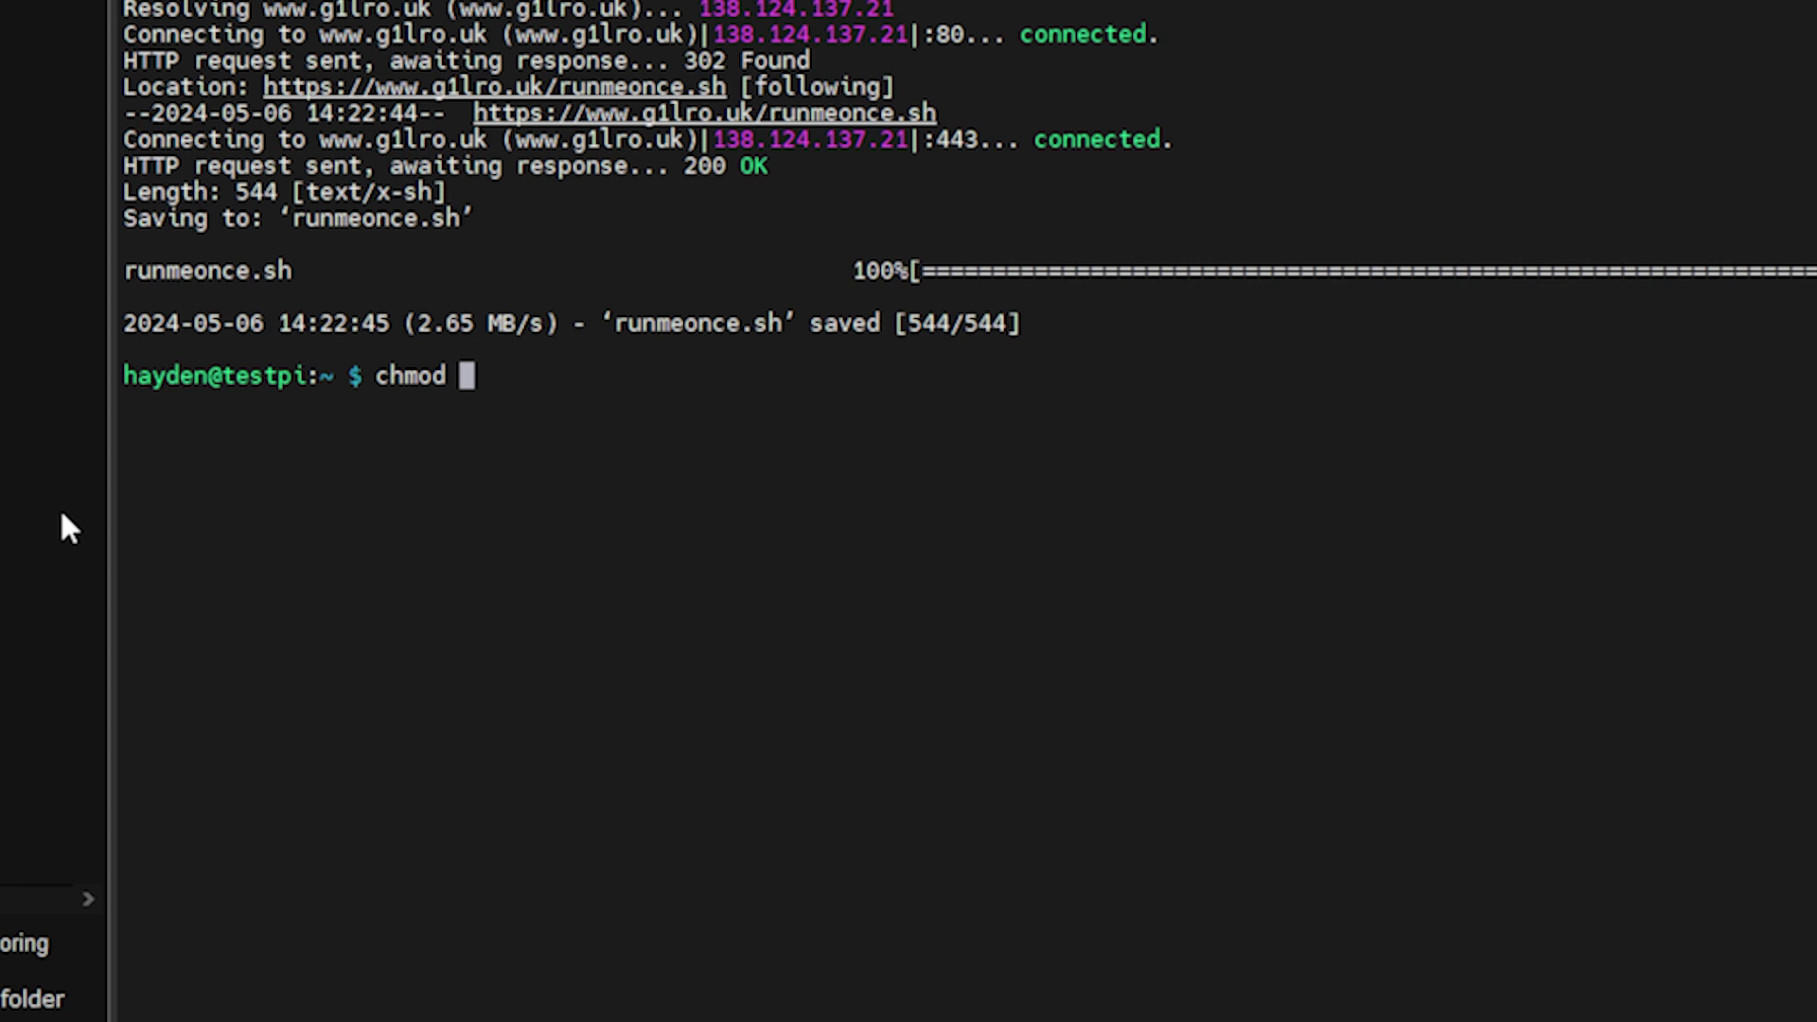
type("+x runmeonce.sh")
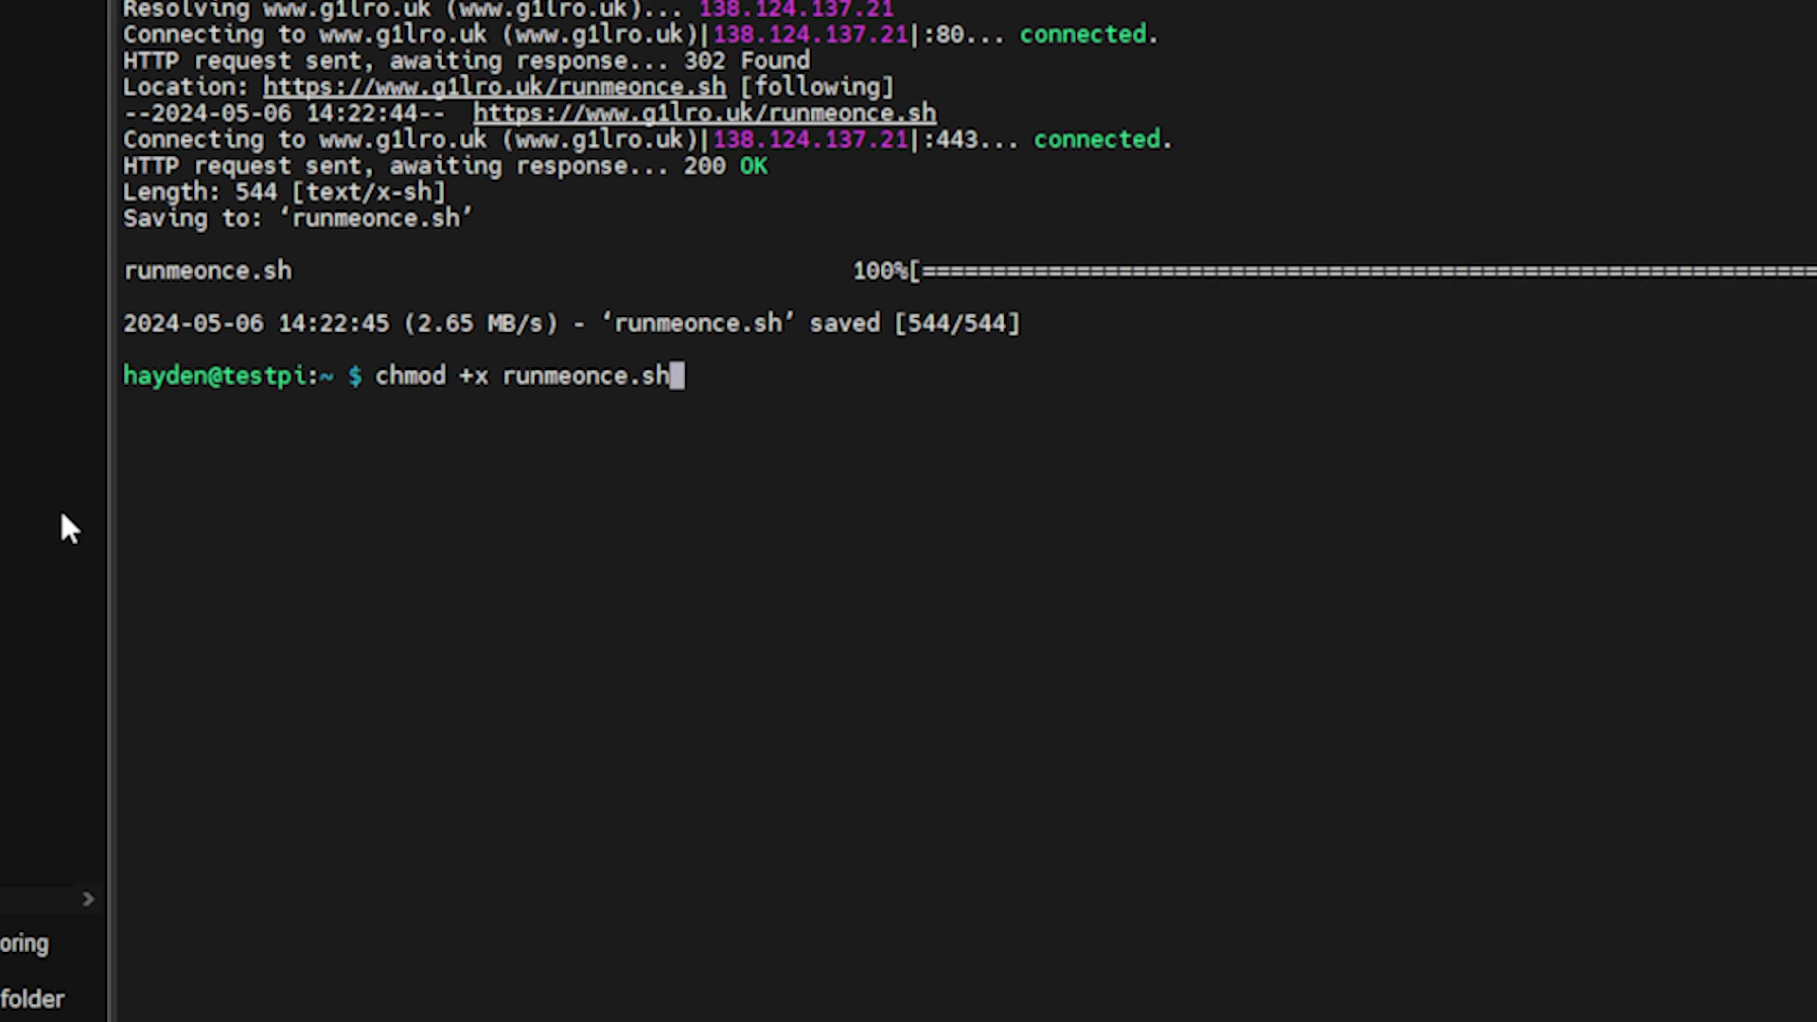
key("Return")
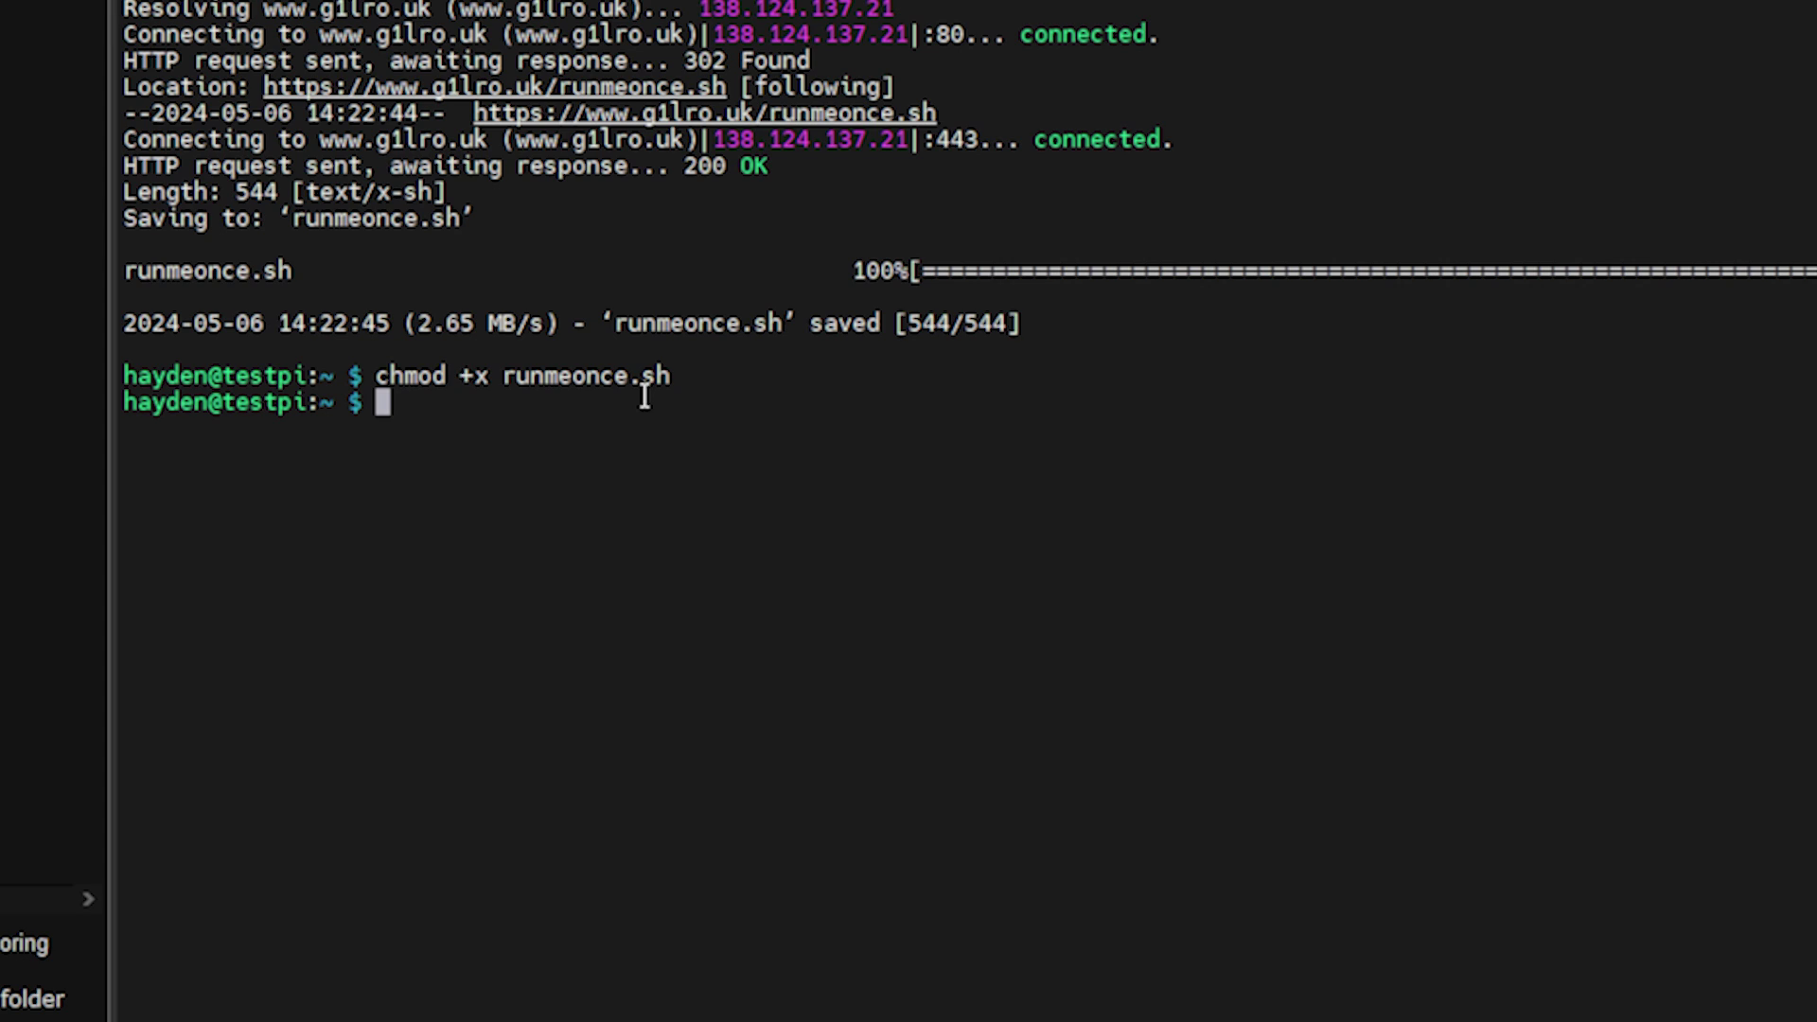
type("./reme")
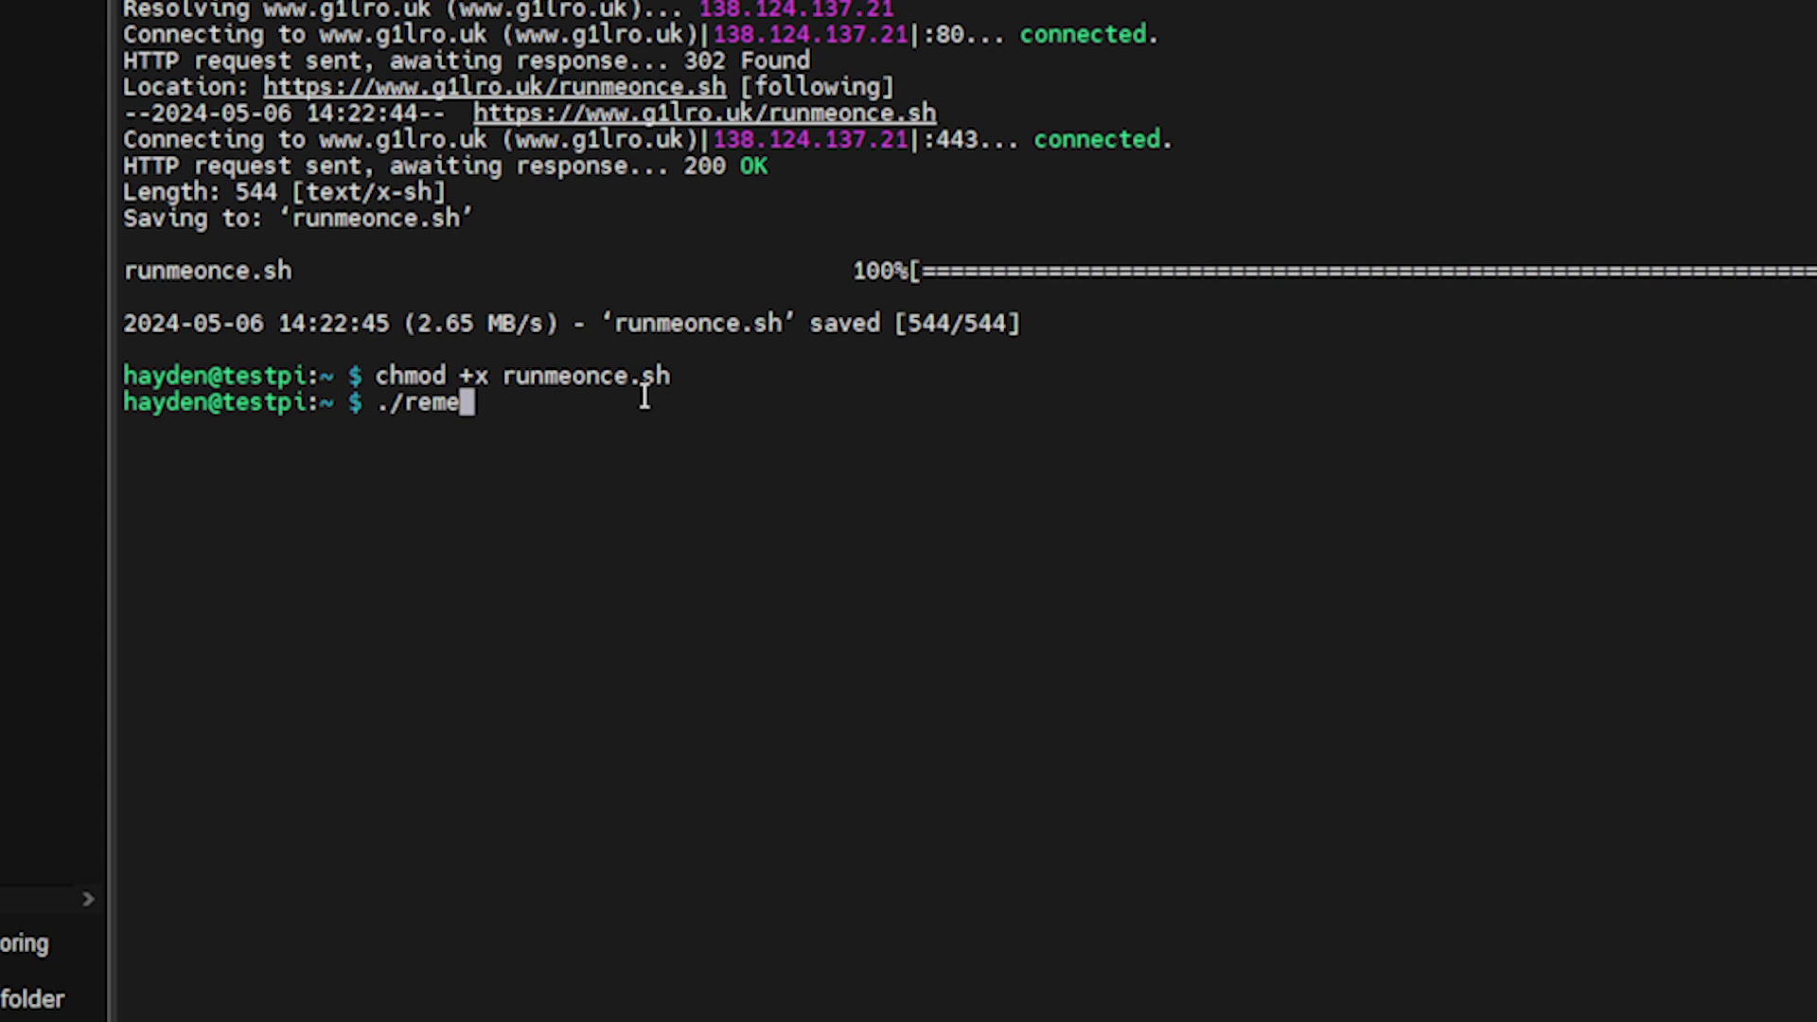
key("BackSpace")
key("BackSpace")
key("BackSpace")
type("unmeonce.sh")
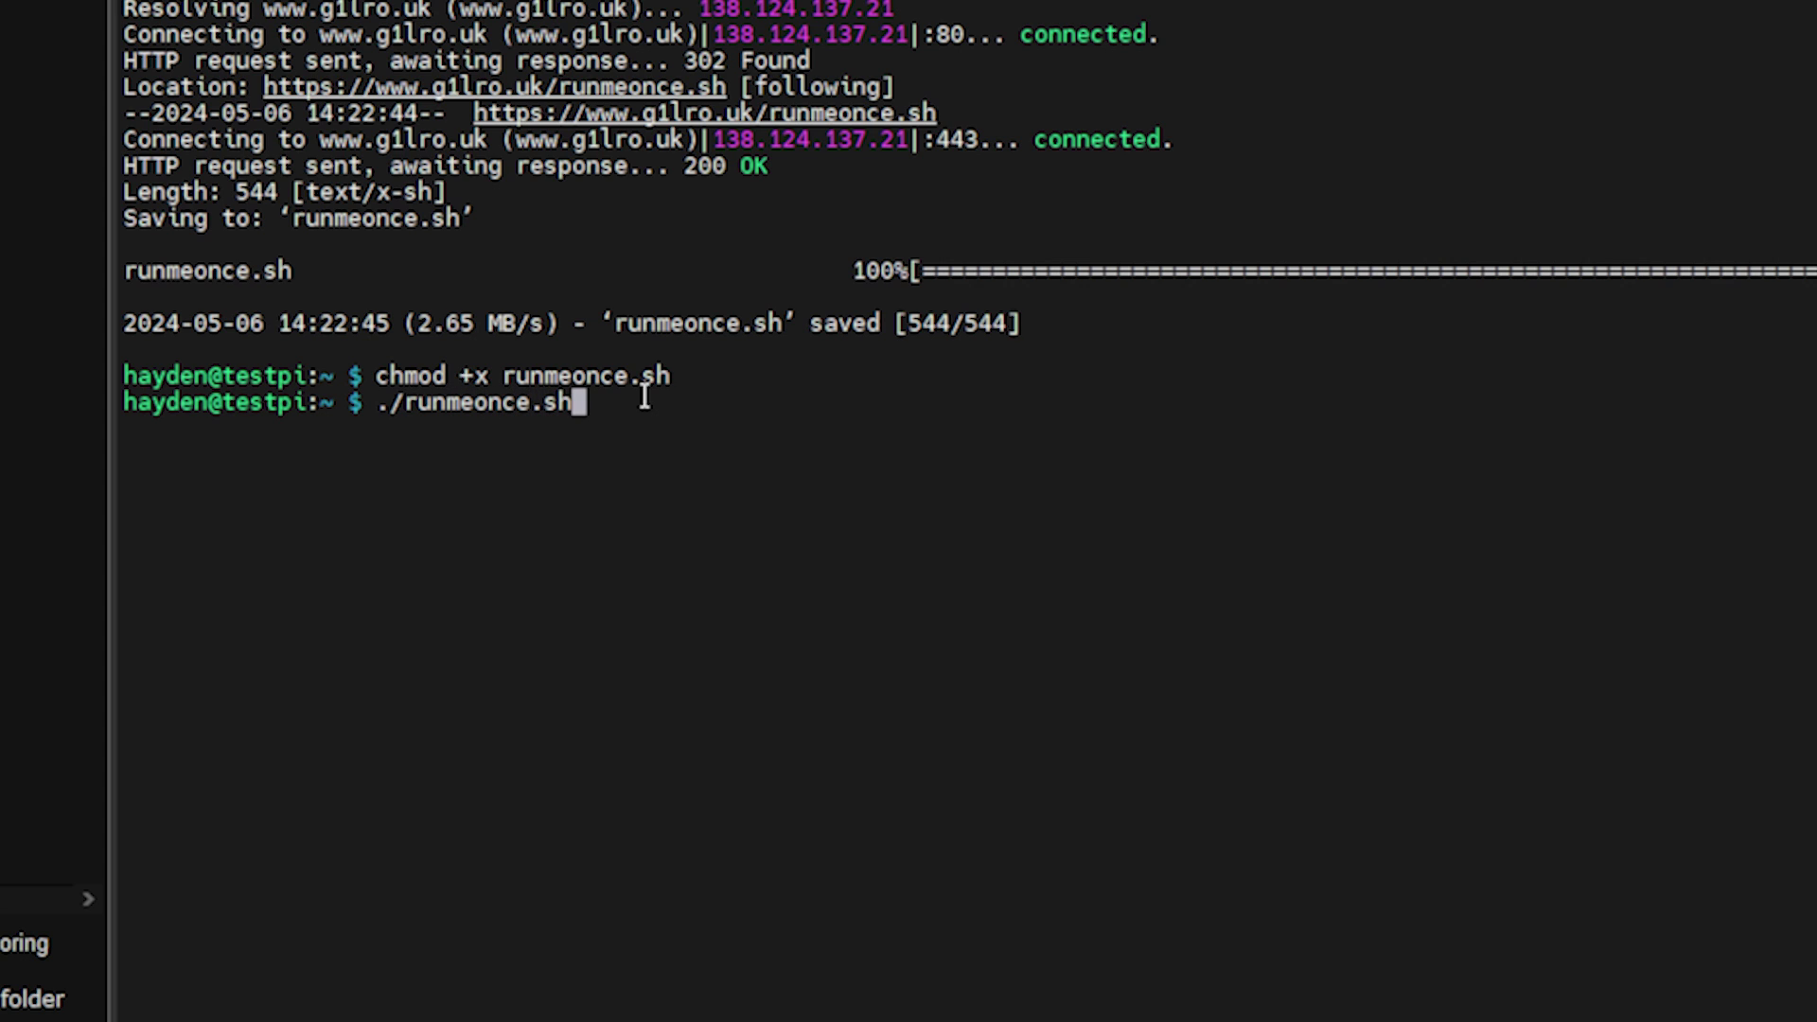
Run ./runmeonce.sh and answer y to install dfu-util, hid and the AIOC scripts and firmware.
key("Return")
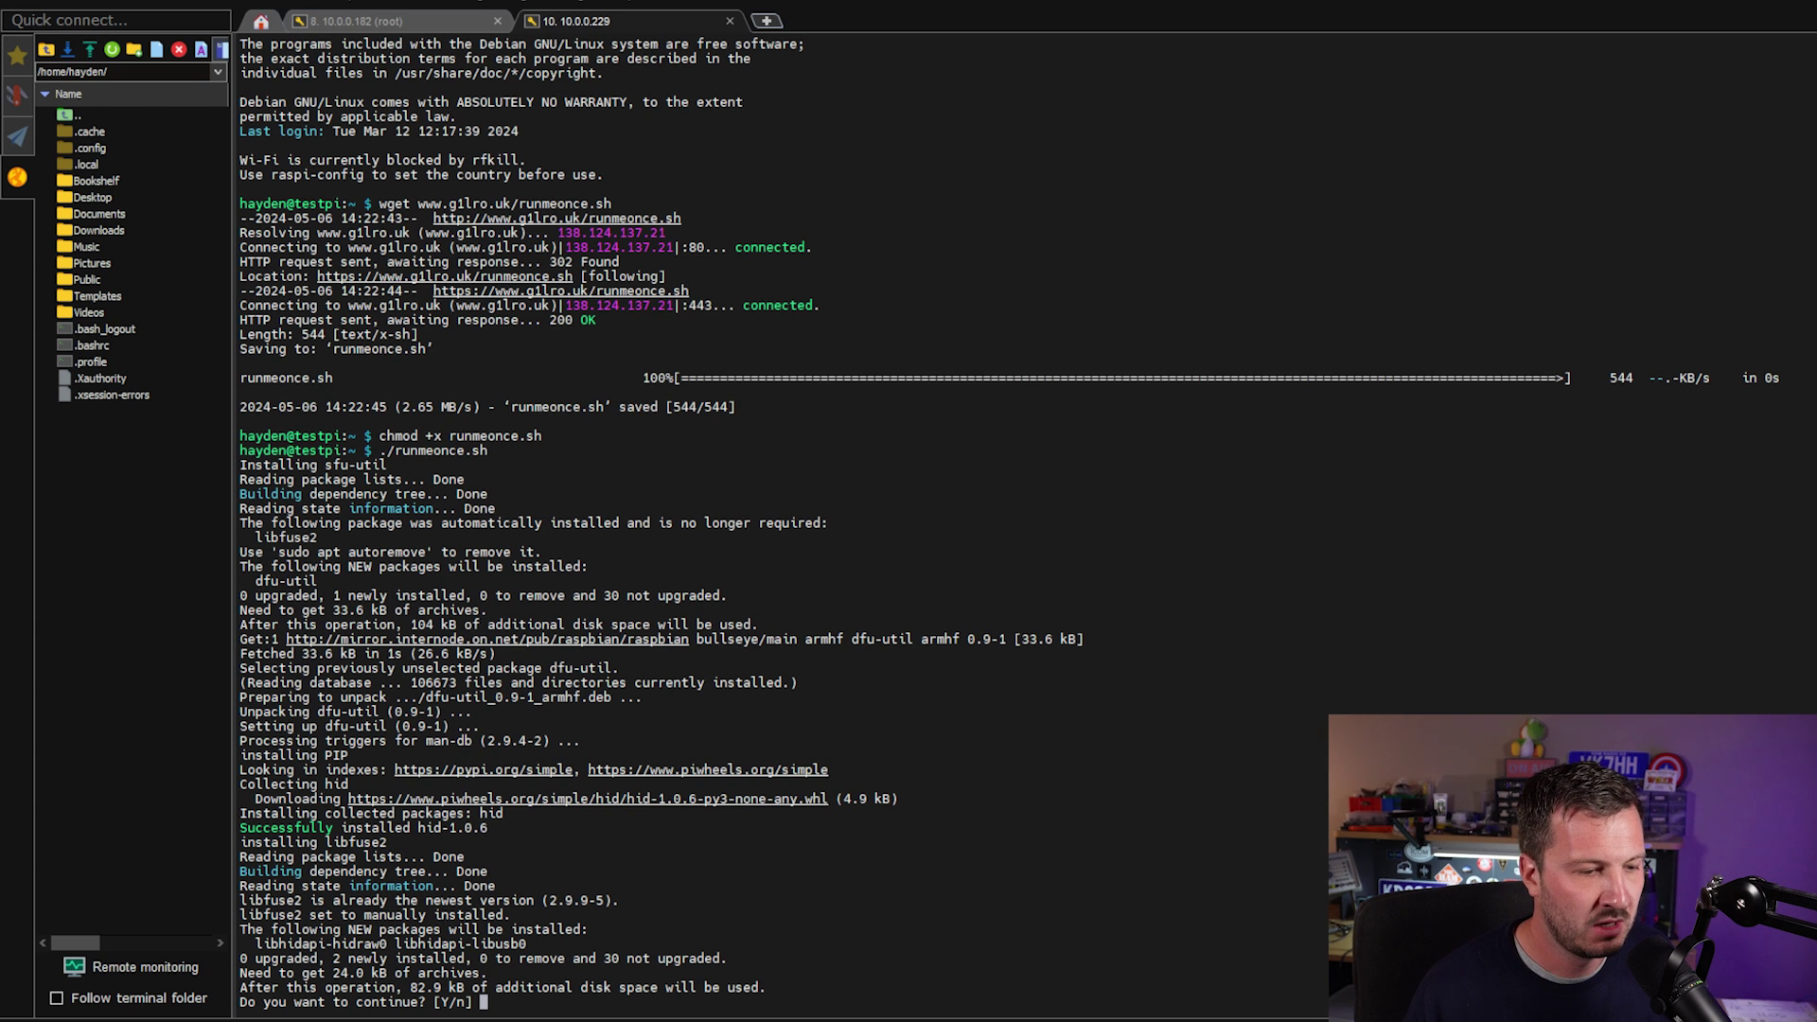
type("y")
key("Return")
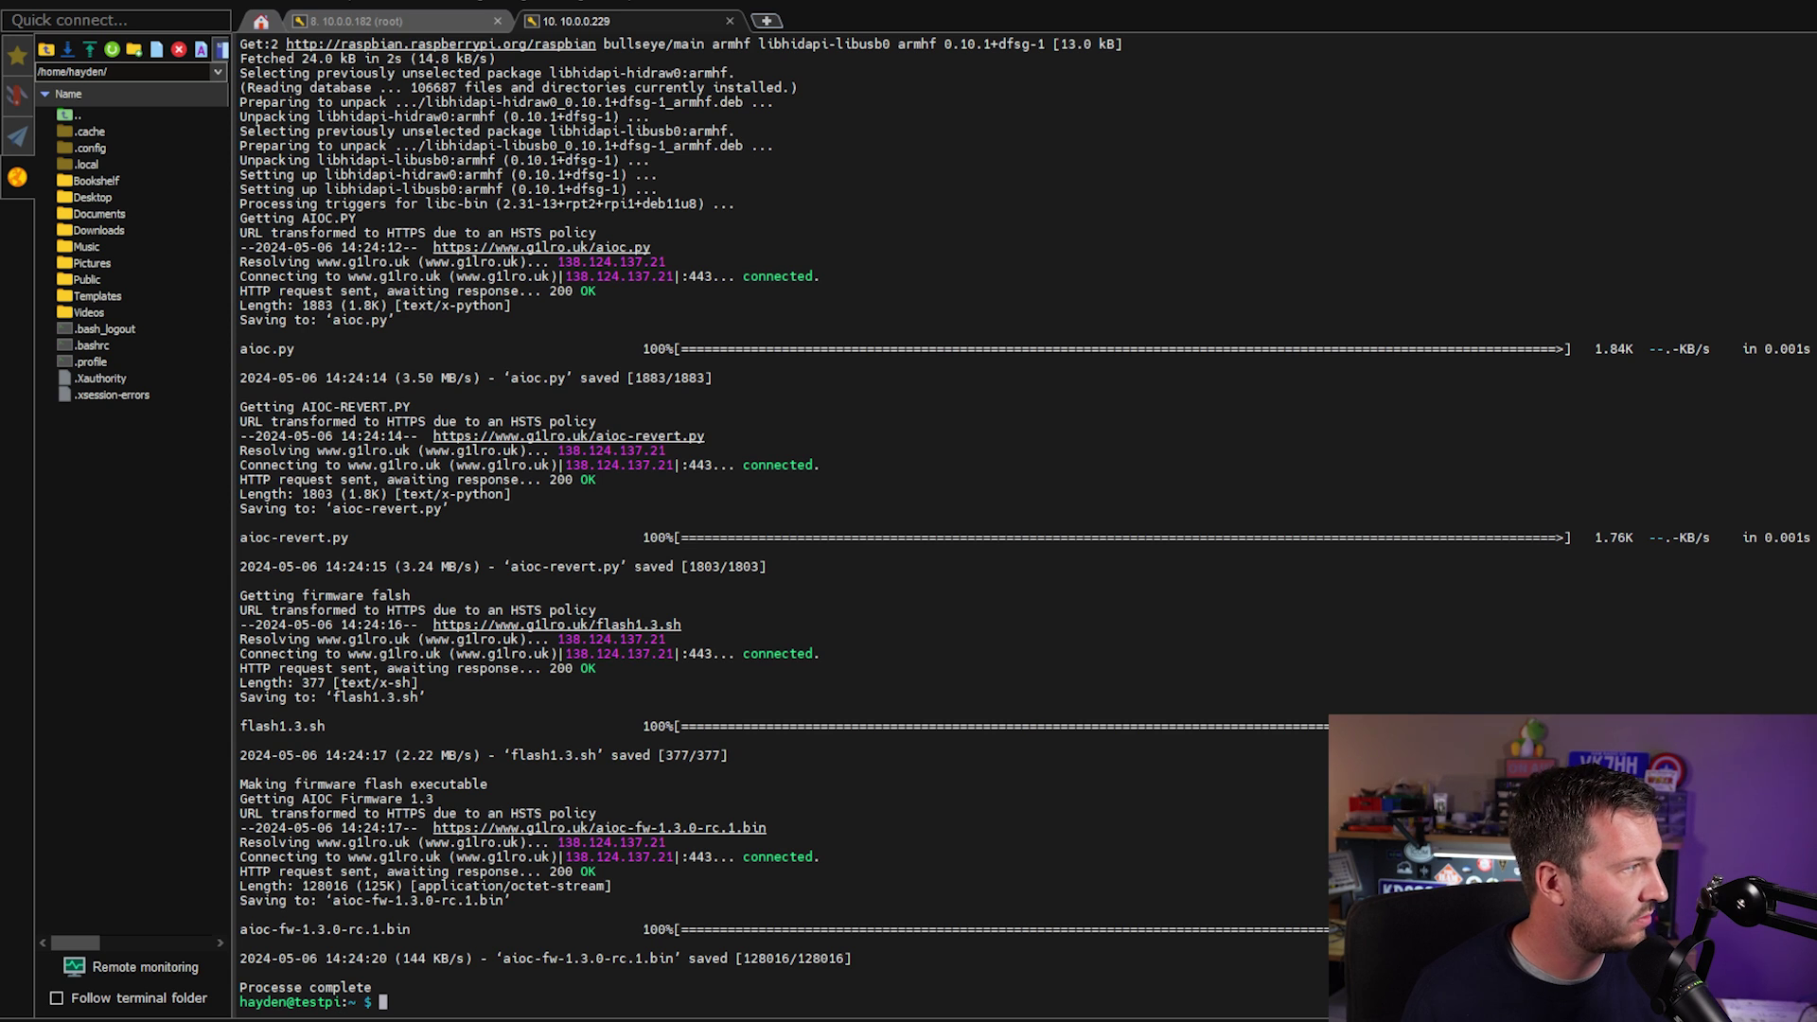
Run ./flash1.3.sh to flash the AIOC 1.3 firmware onto the cable.
type("./fa")
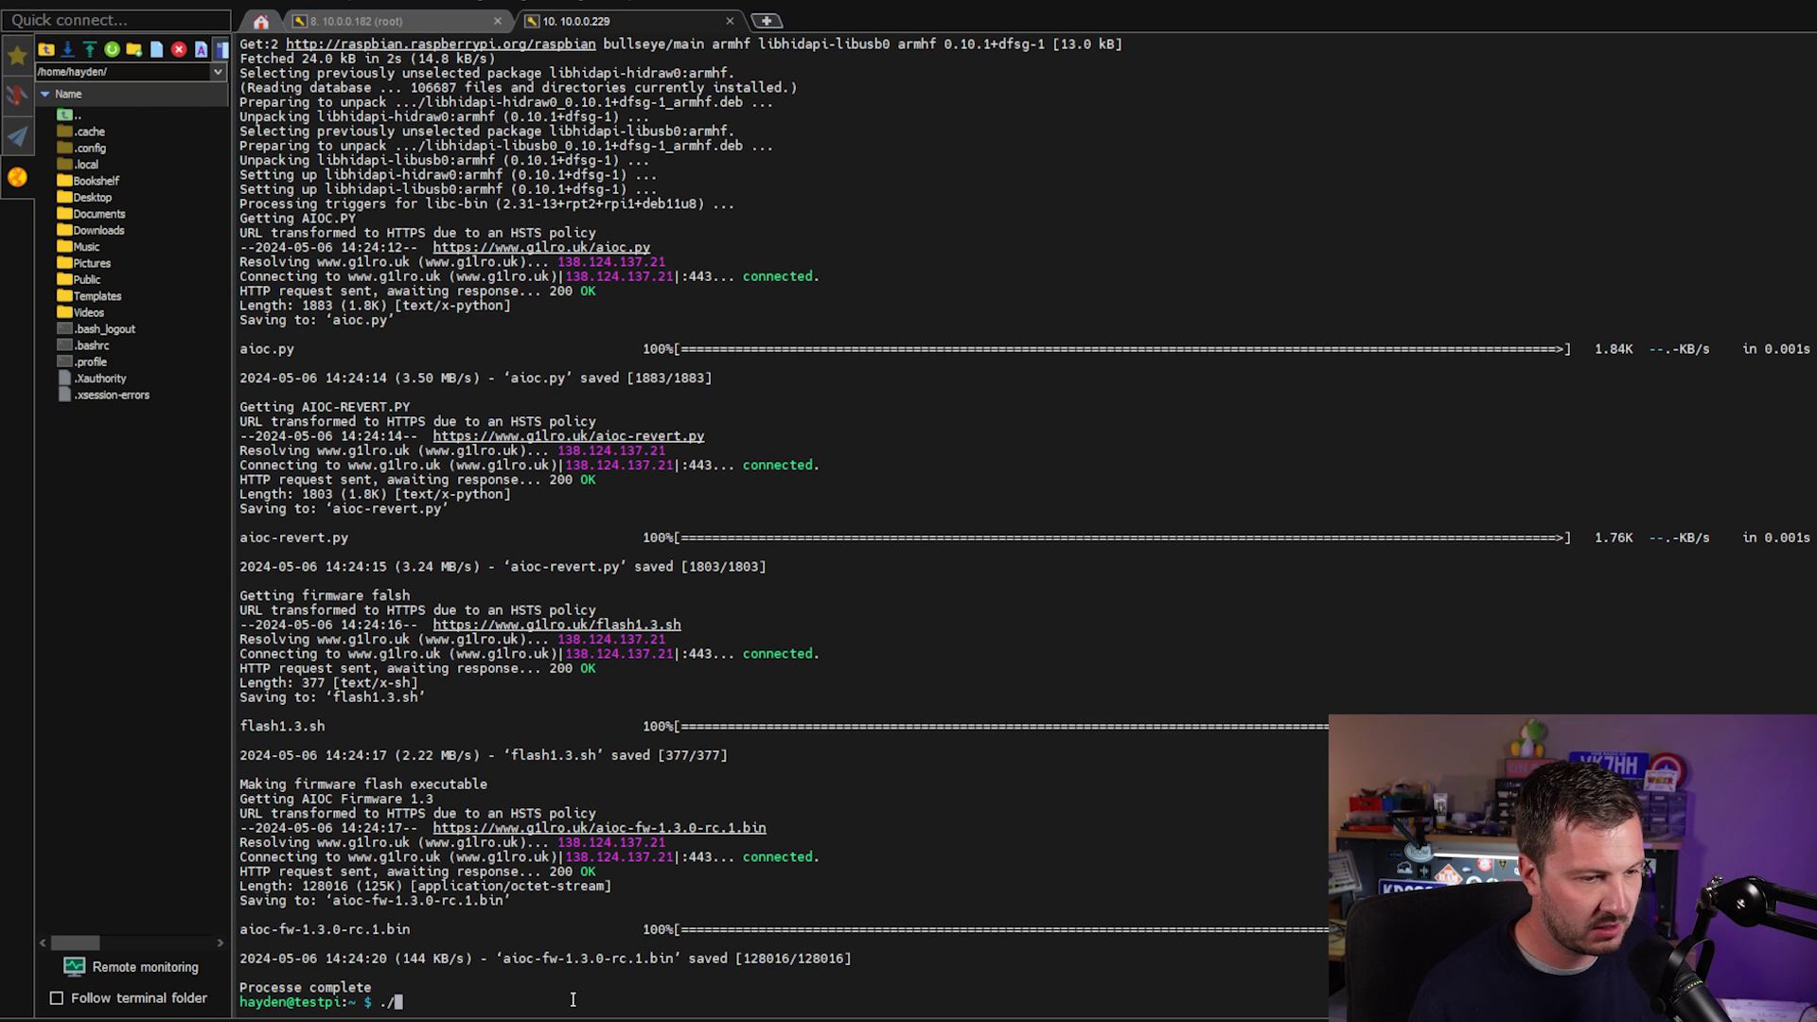
type("sh1.3")
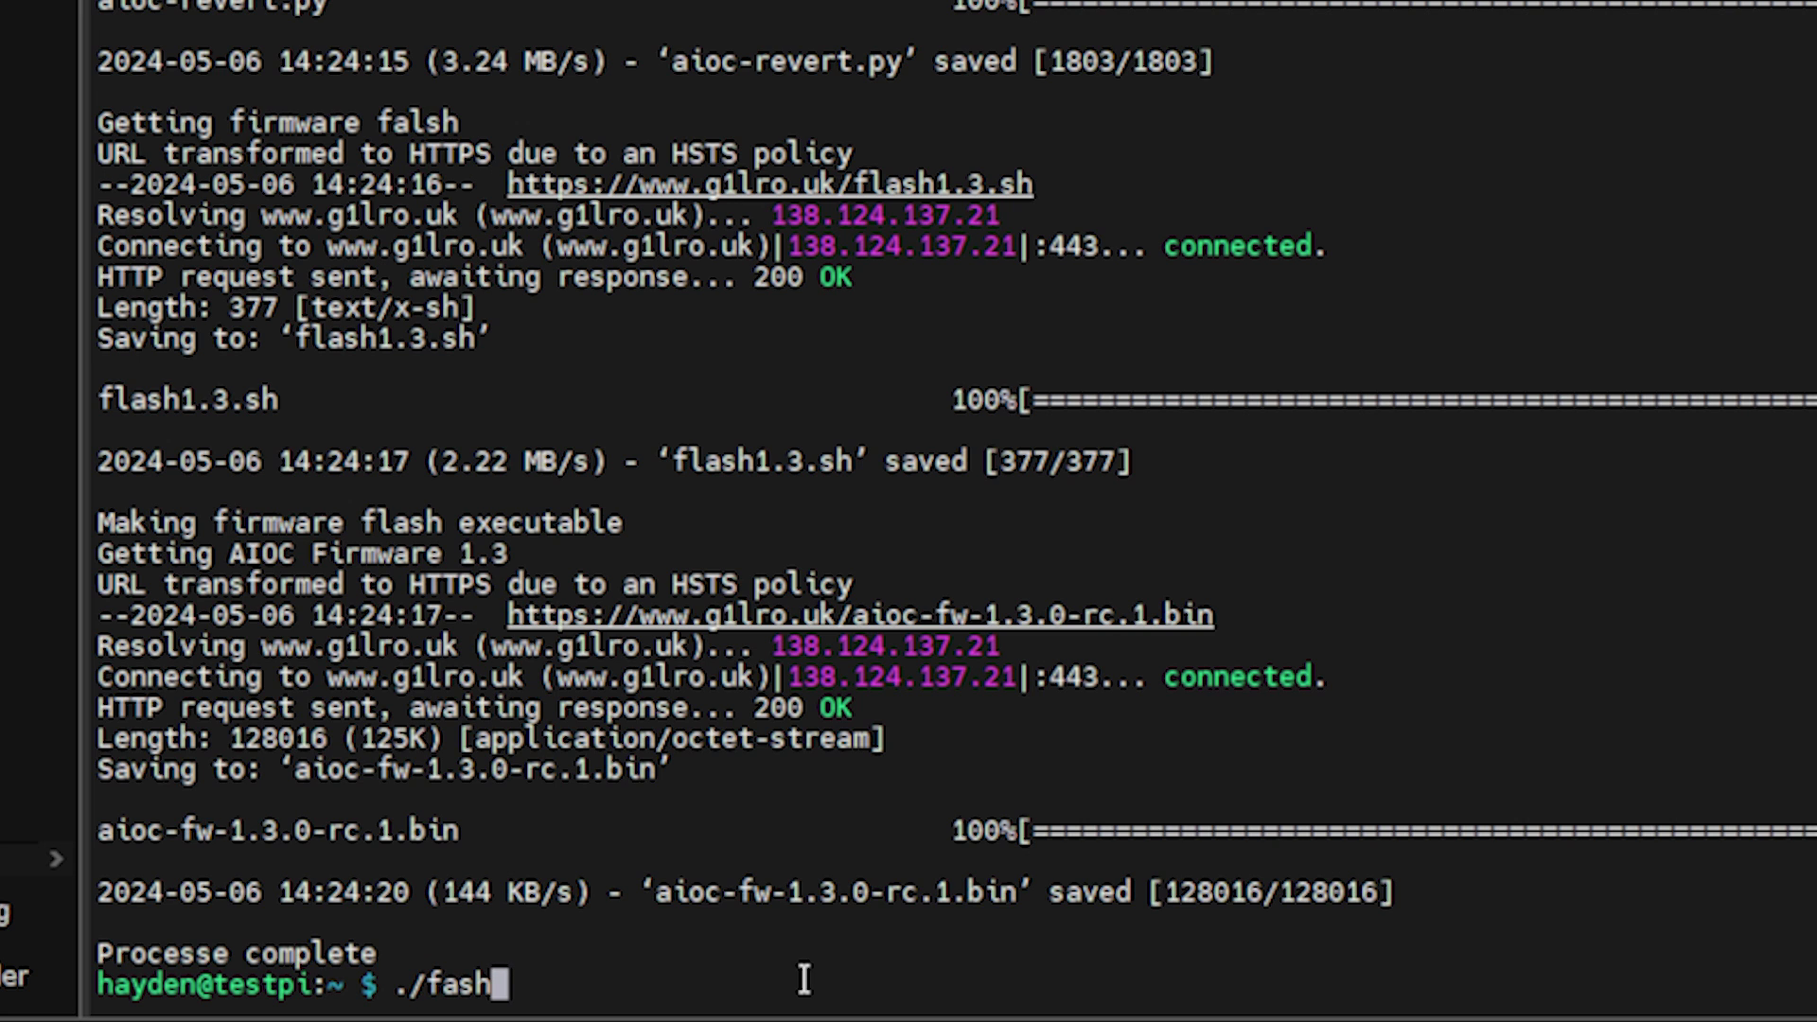
key("BackSpace")
key("BackSpace")
key("BackSpace")
key("BackSpace")
key("BackSpace")
key("BackSpace")
type("as")
key("BackSpace")
key("BackSpace")
type("lash1.")
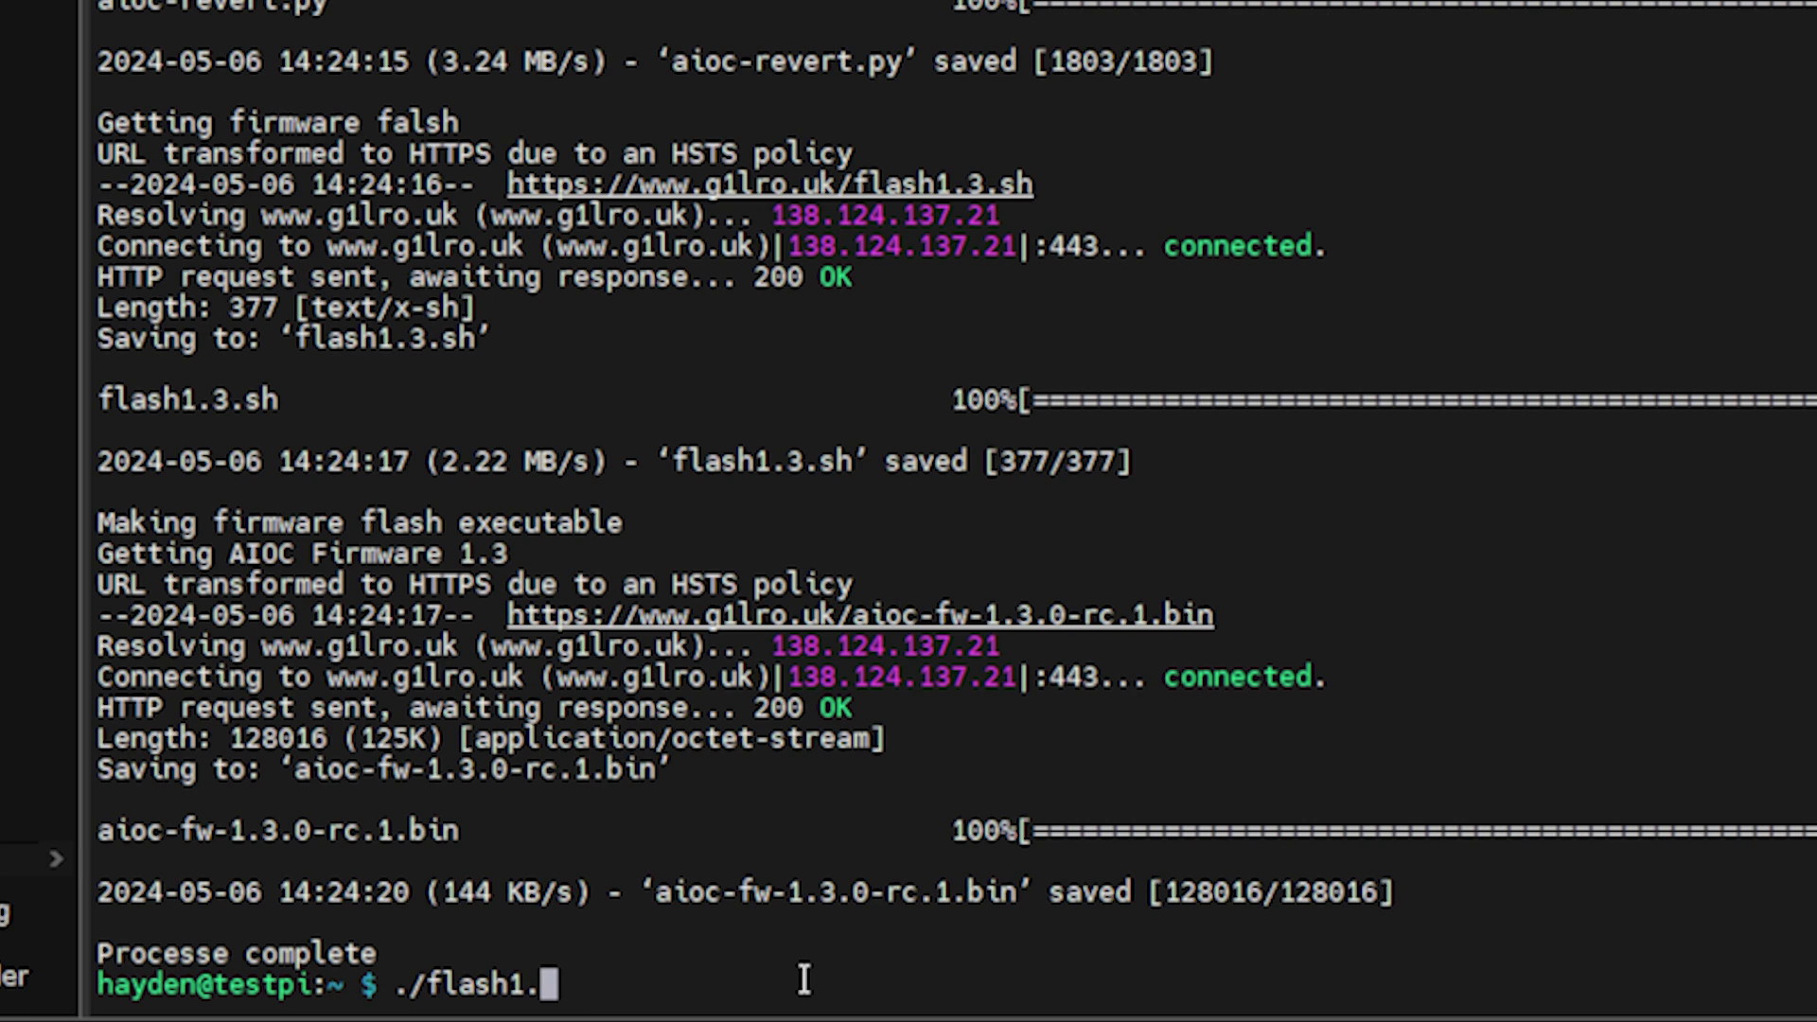
type("3.sh")
key("Return")
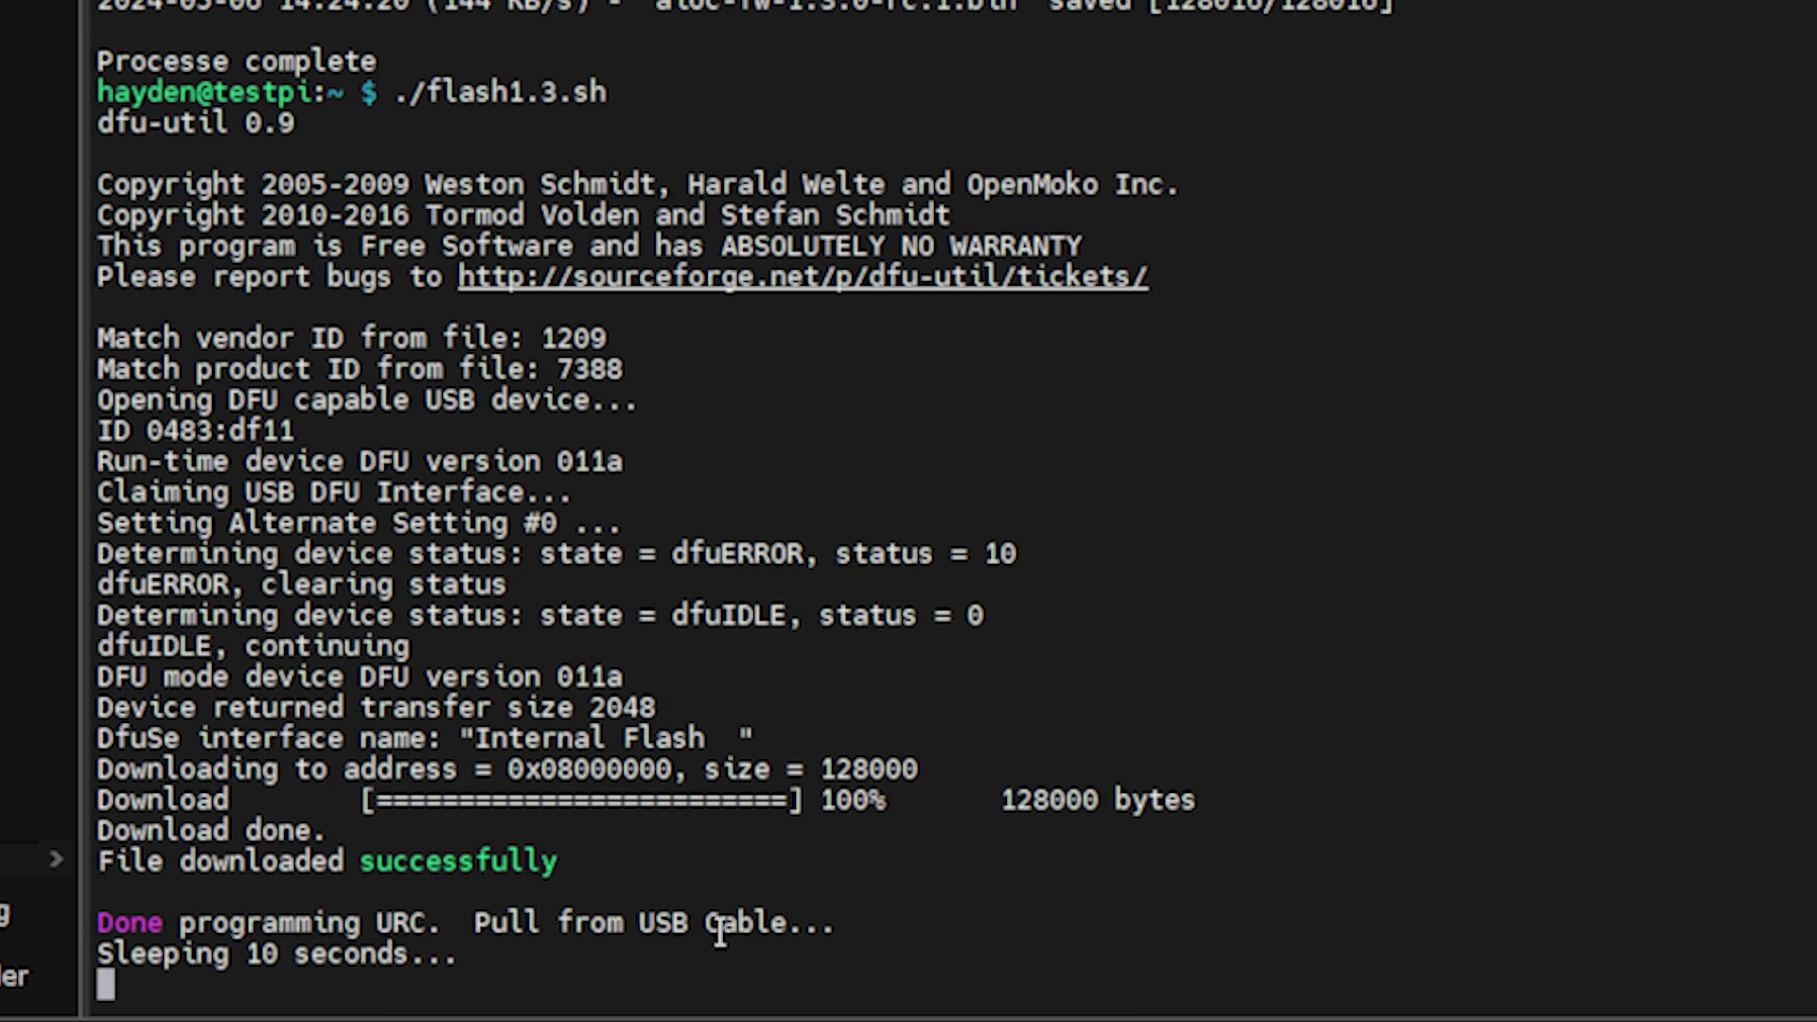
Stop the flash script's wait, run aioc.py as administrator, and check the new USBID 000c0d8c.
key("ctrl+c")
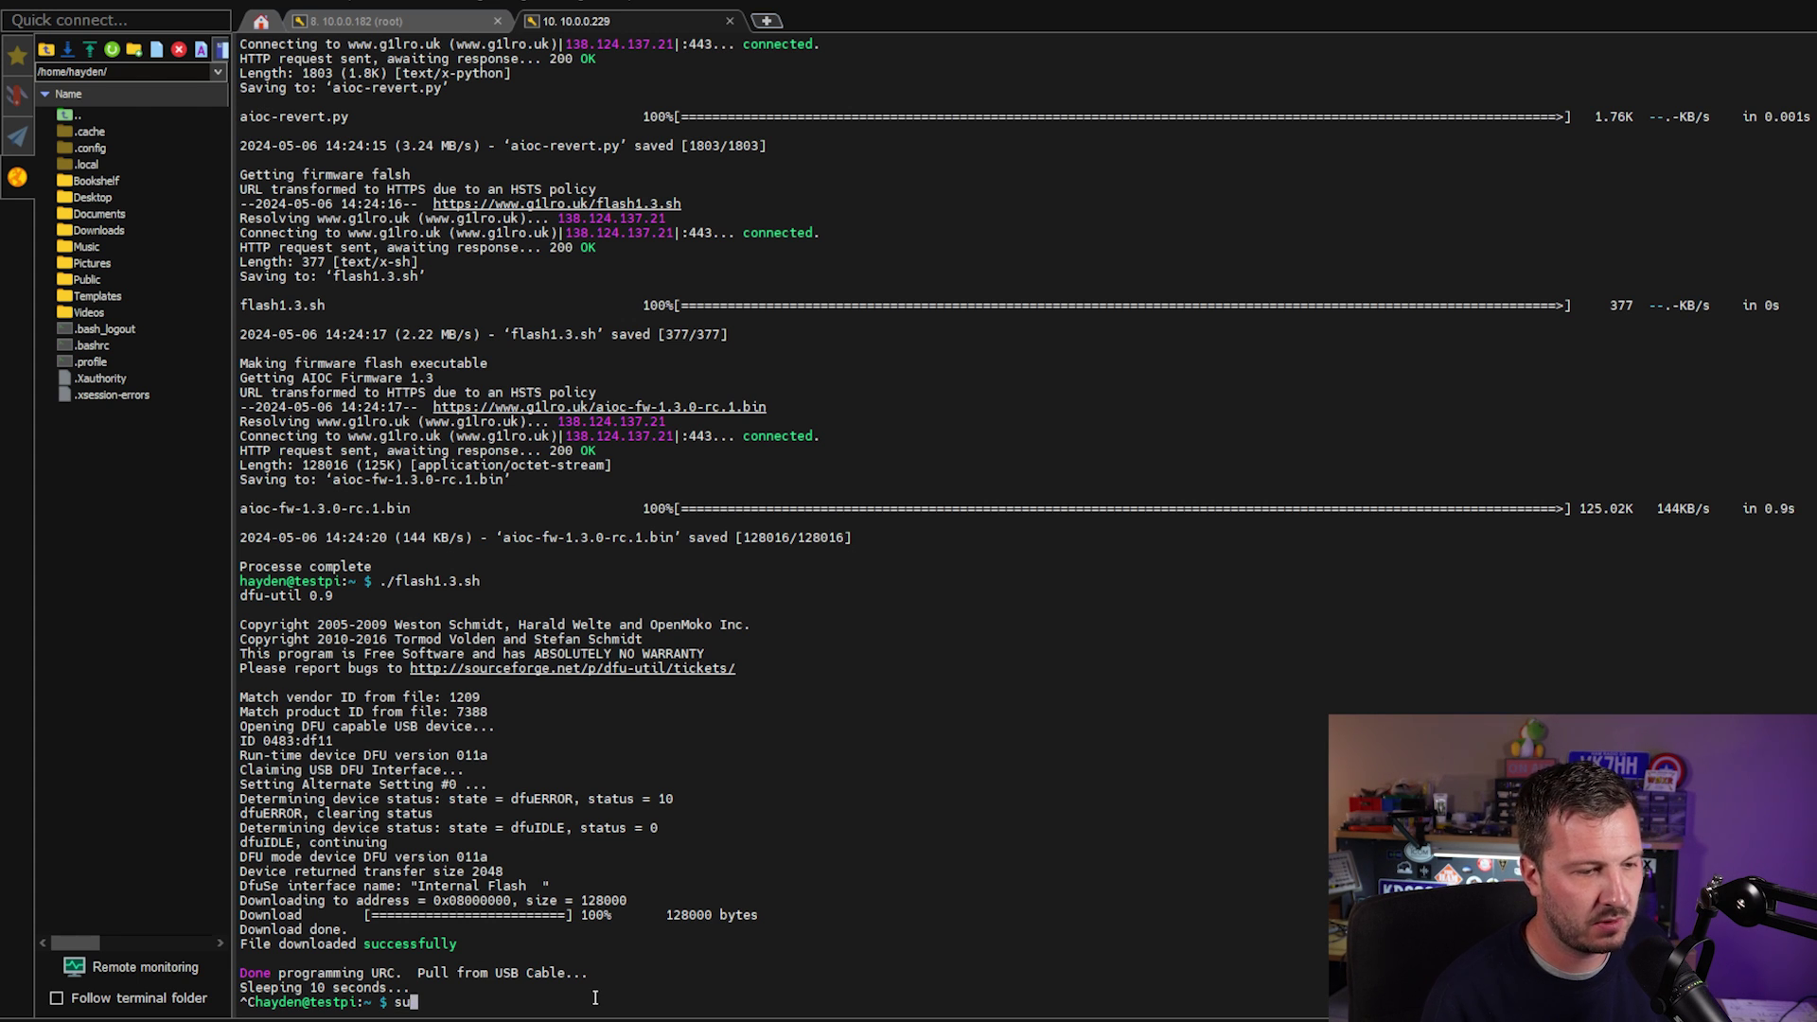
type("pytho")
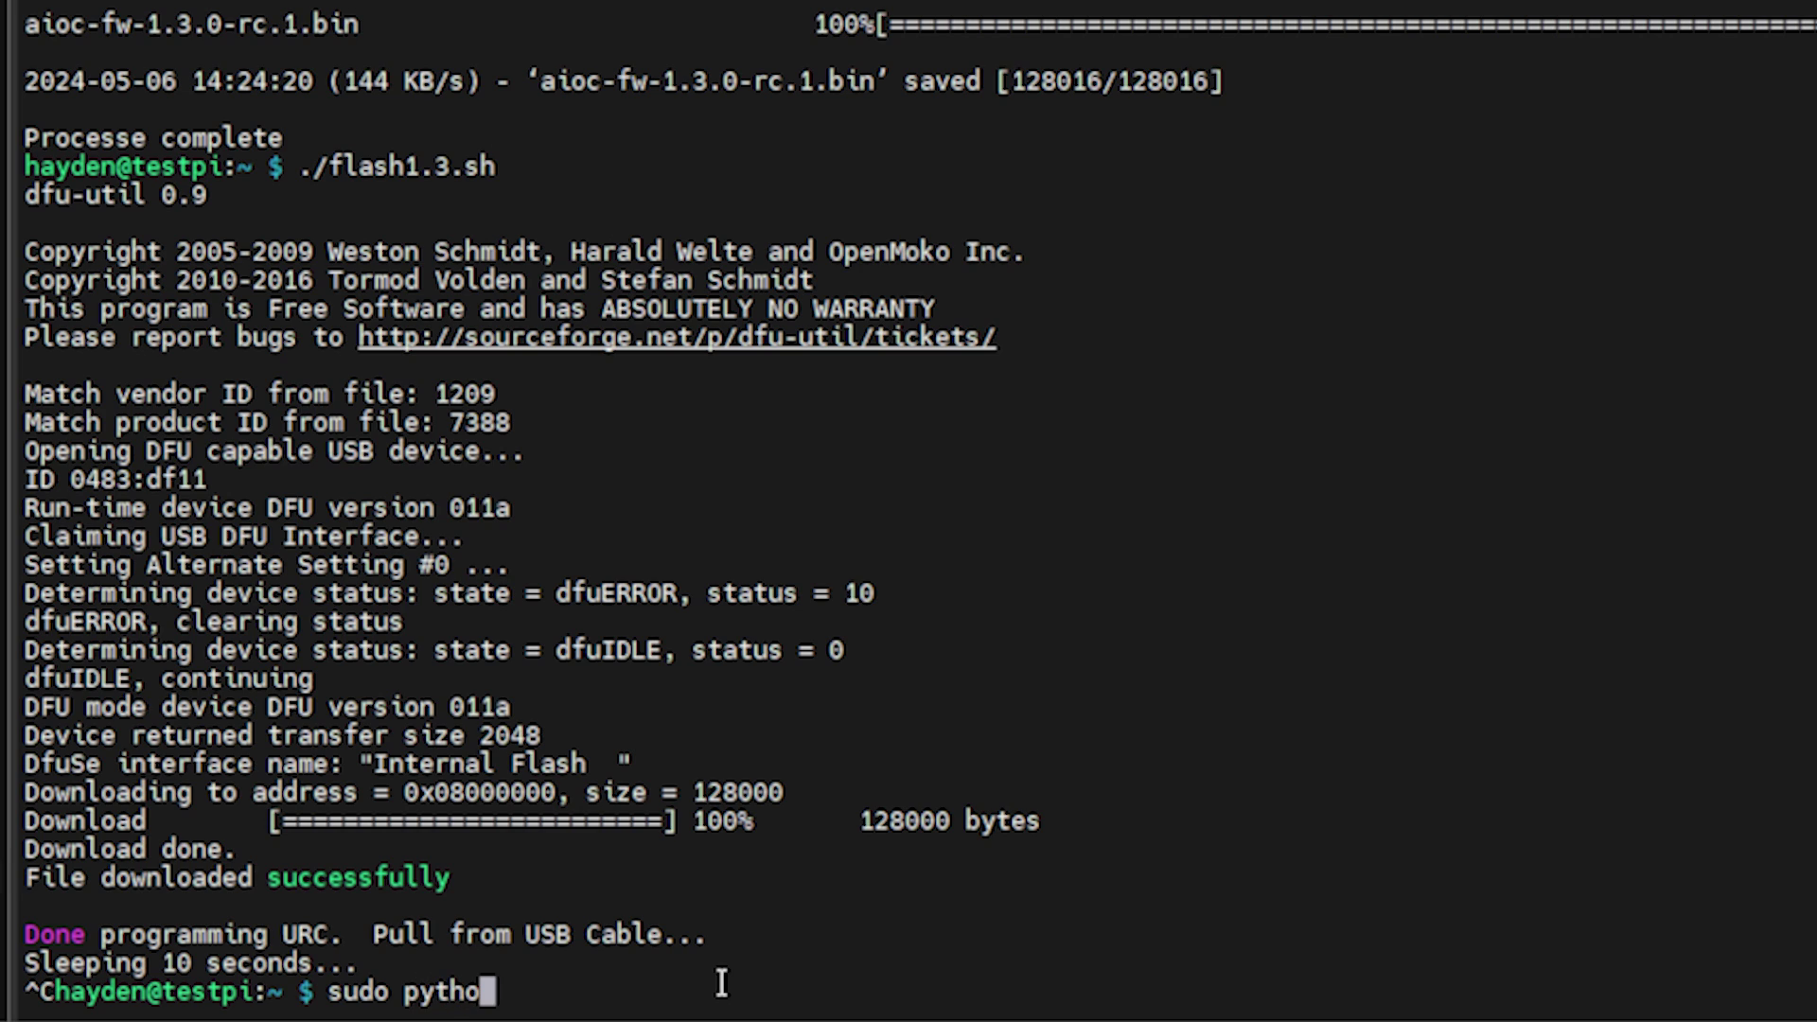
type("n aio")
key("BackSpace")
type("ioc.ph")
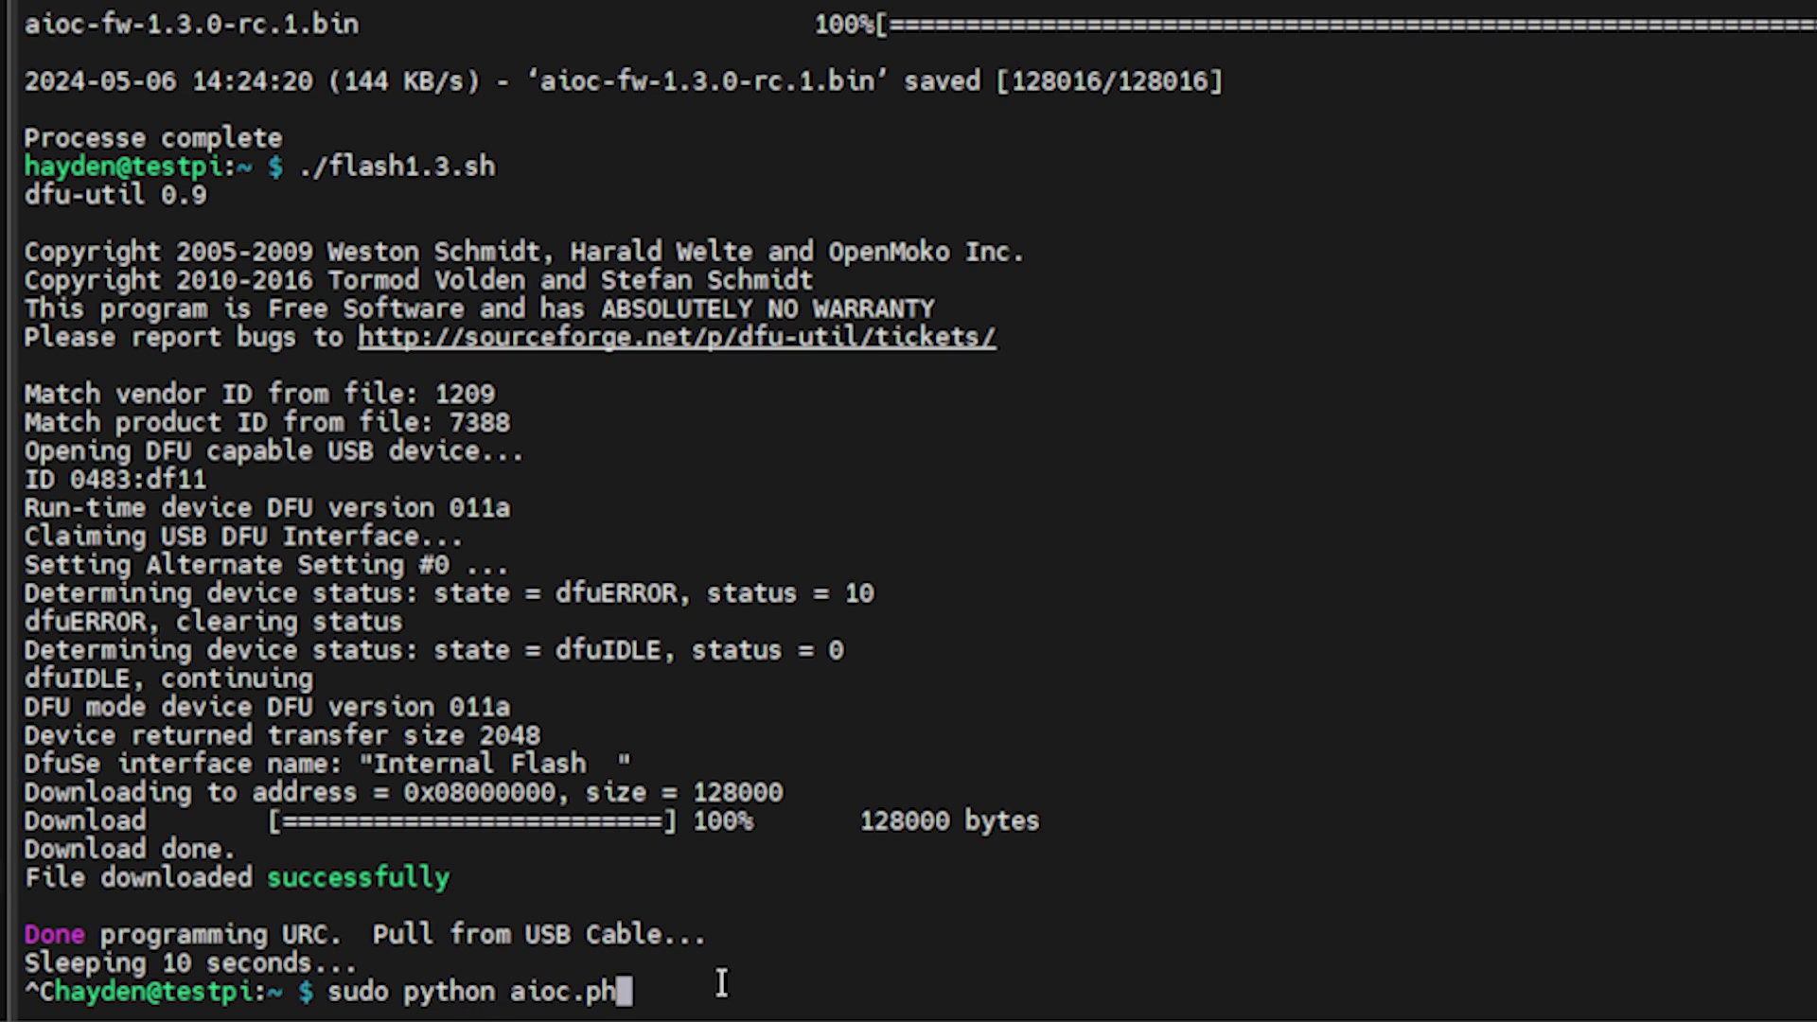
key("BackSpace")
type("y")
key("Return")
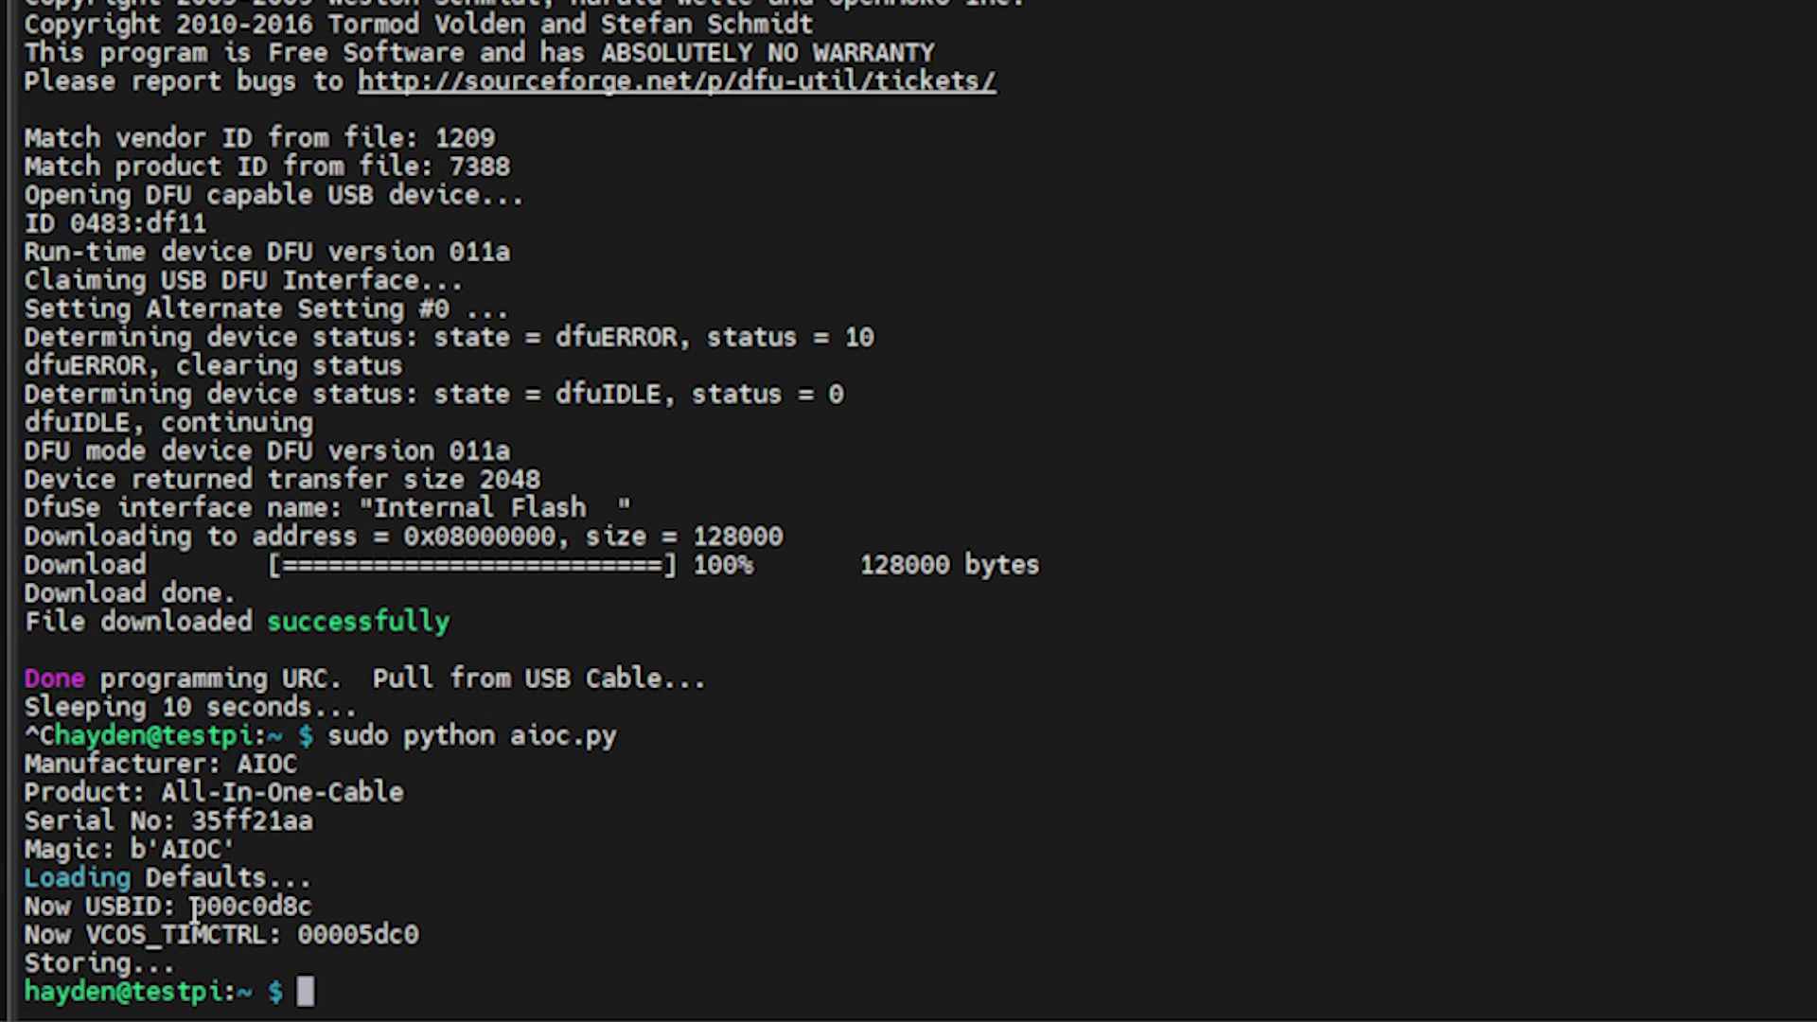
left_click_drag(190, 907, 308, 906)
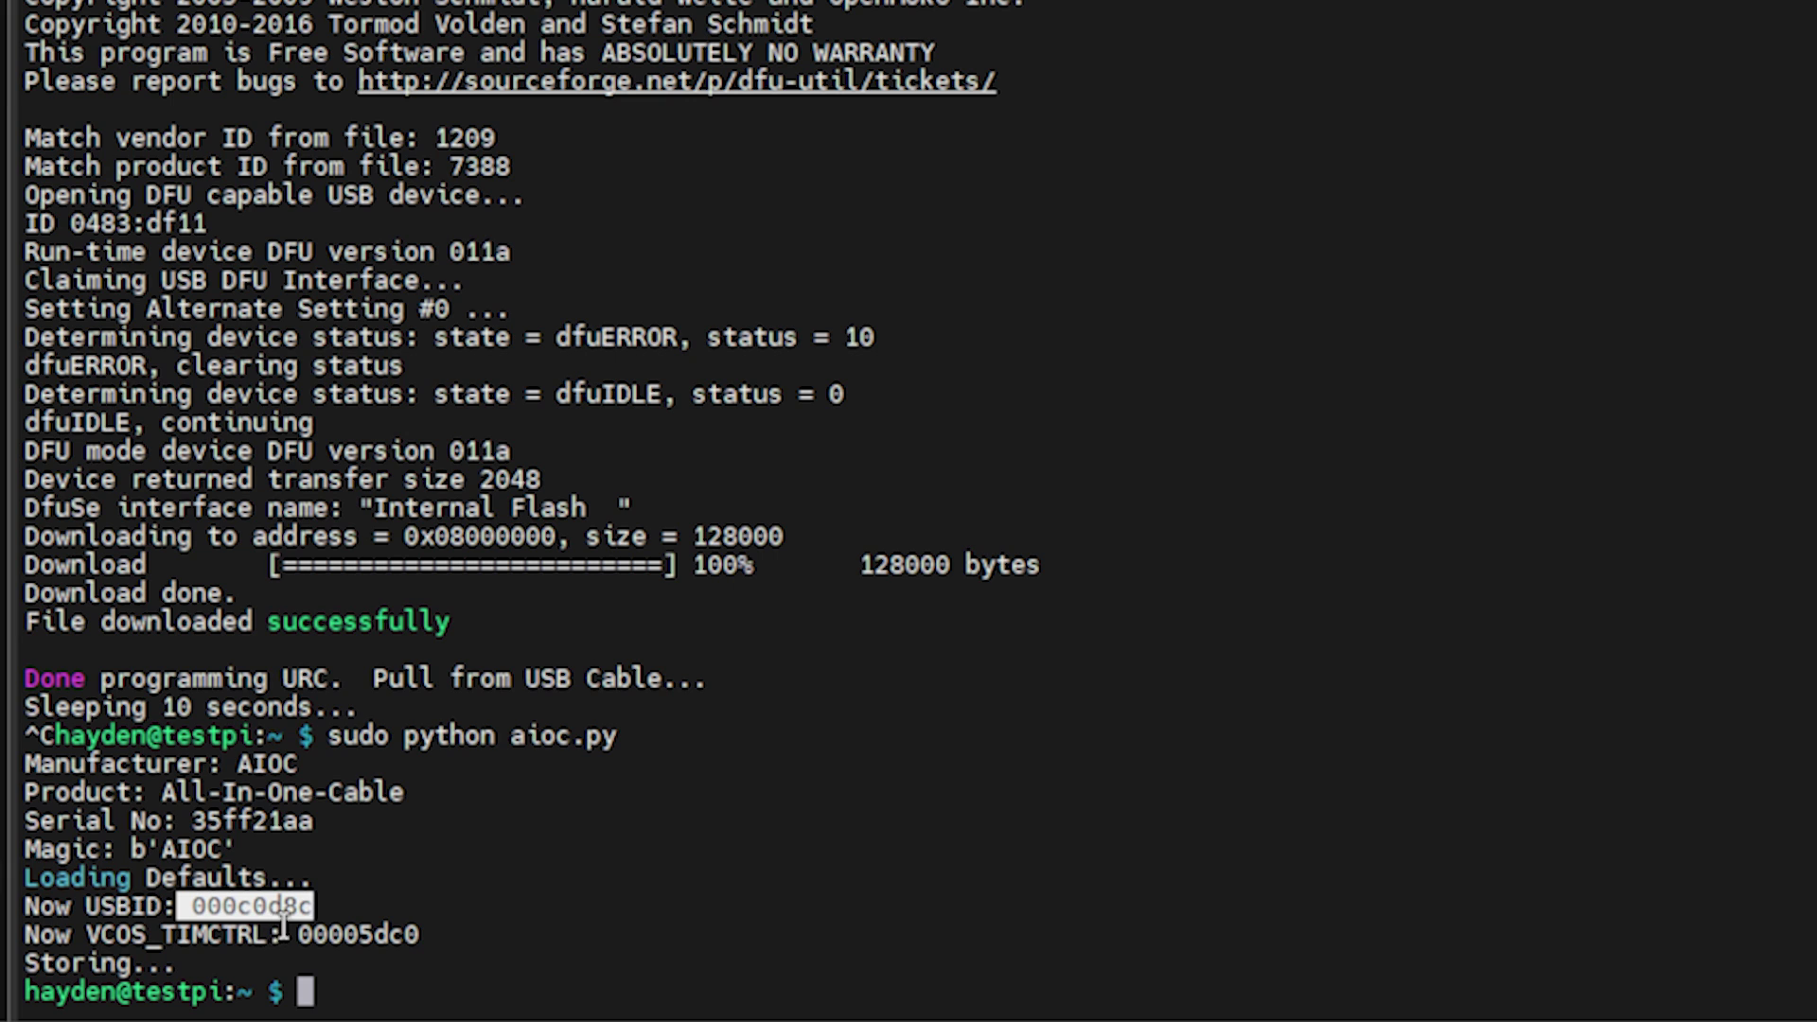
left_click(374, 918)
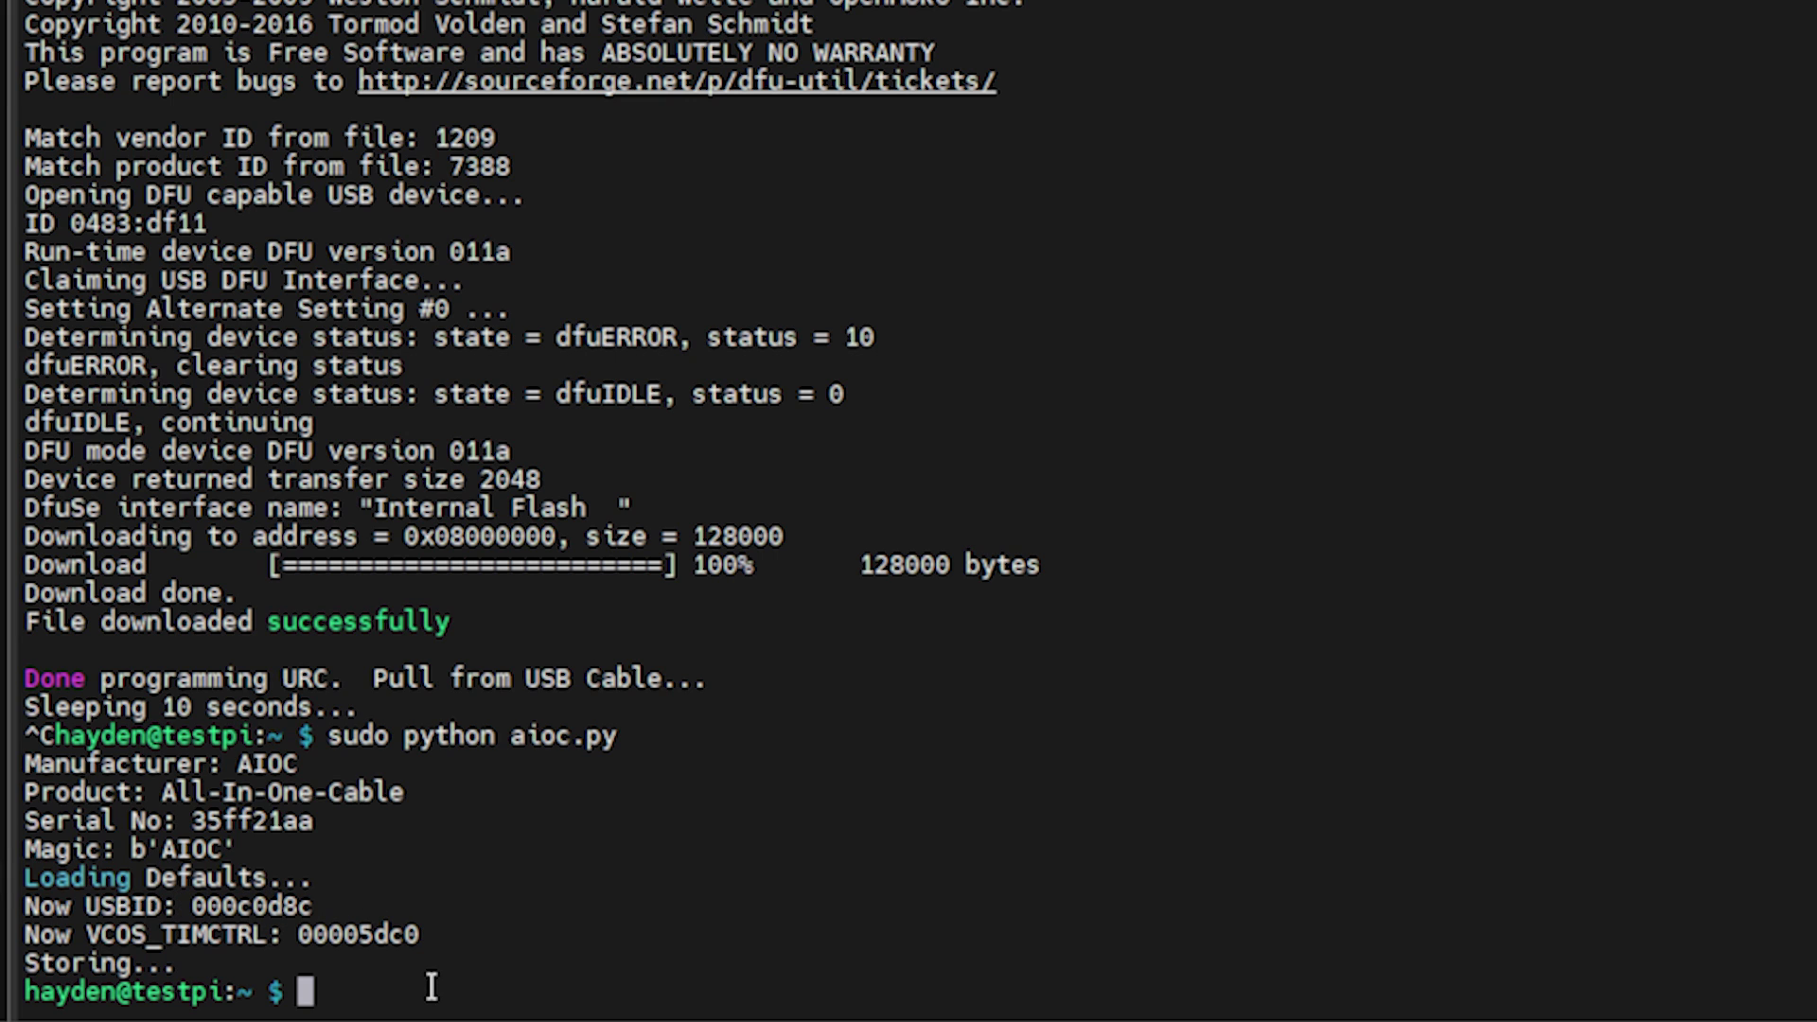
Run lsusb and highlight the cable's new C-Media Audio Adapter ID 0d8c:000c.
type("lsusb")
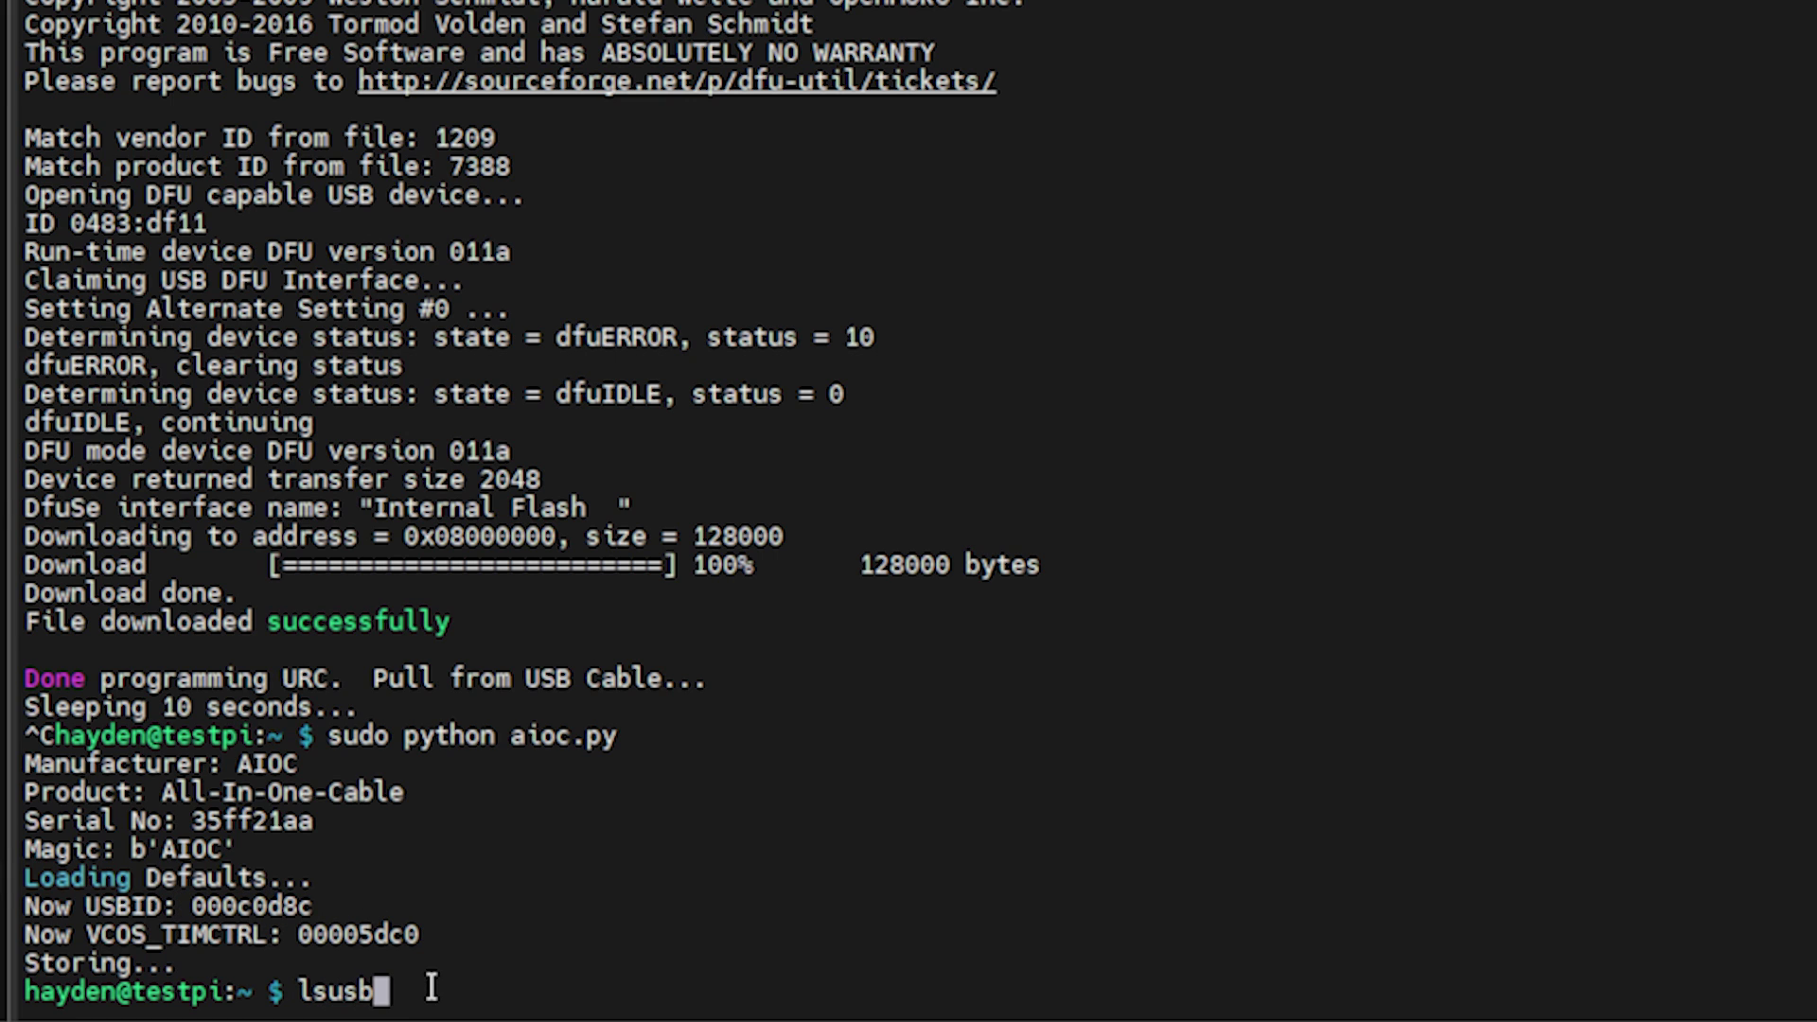
key("Return")
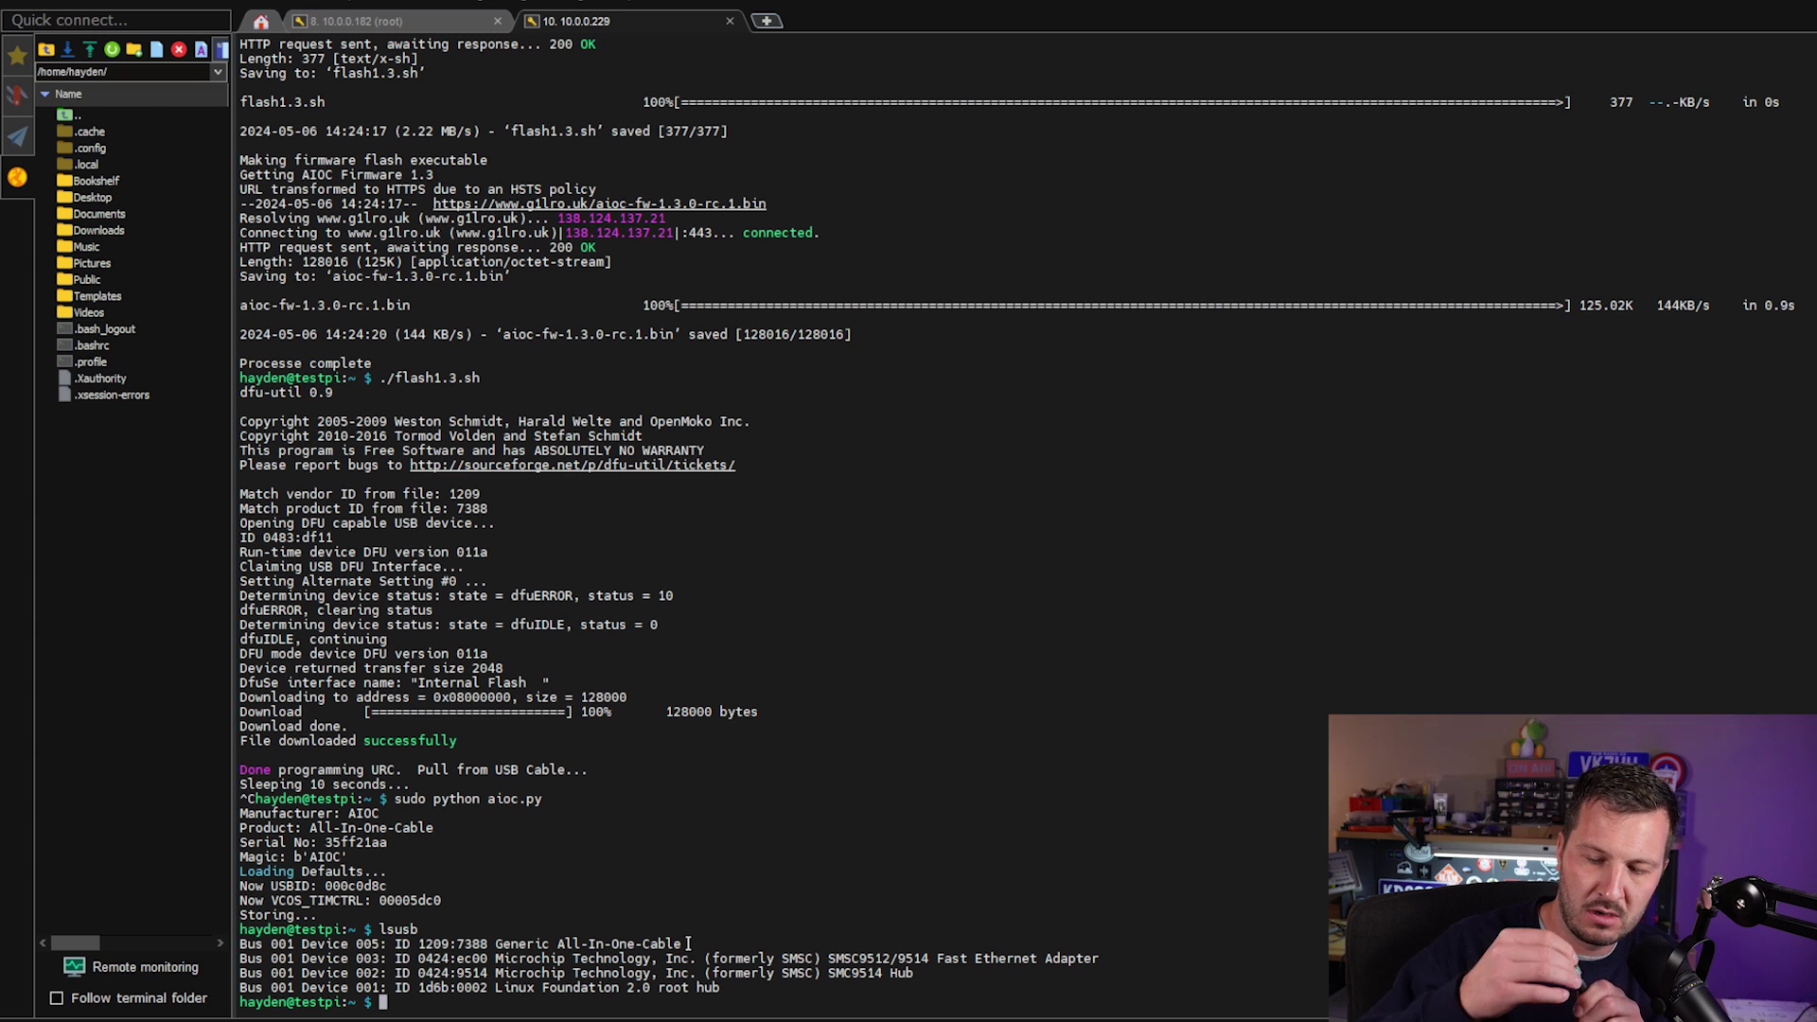
type("lsusb")
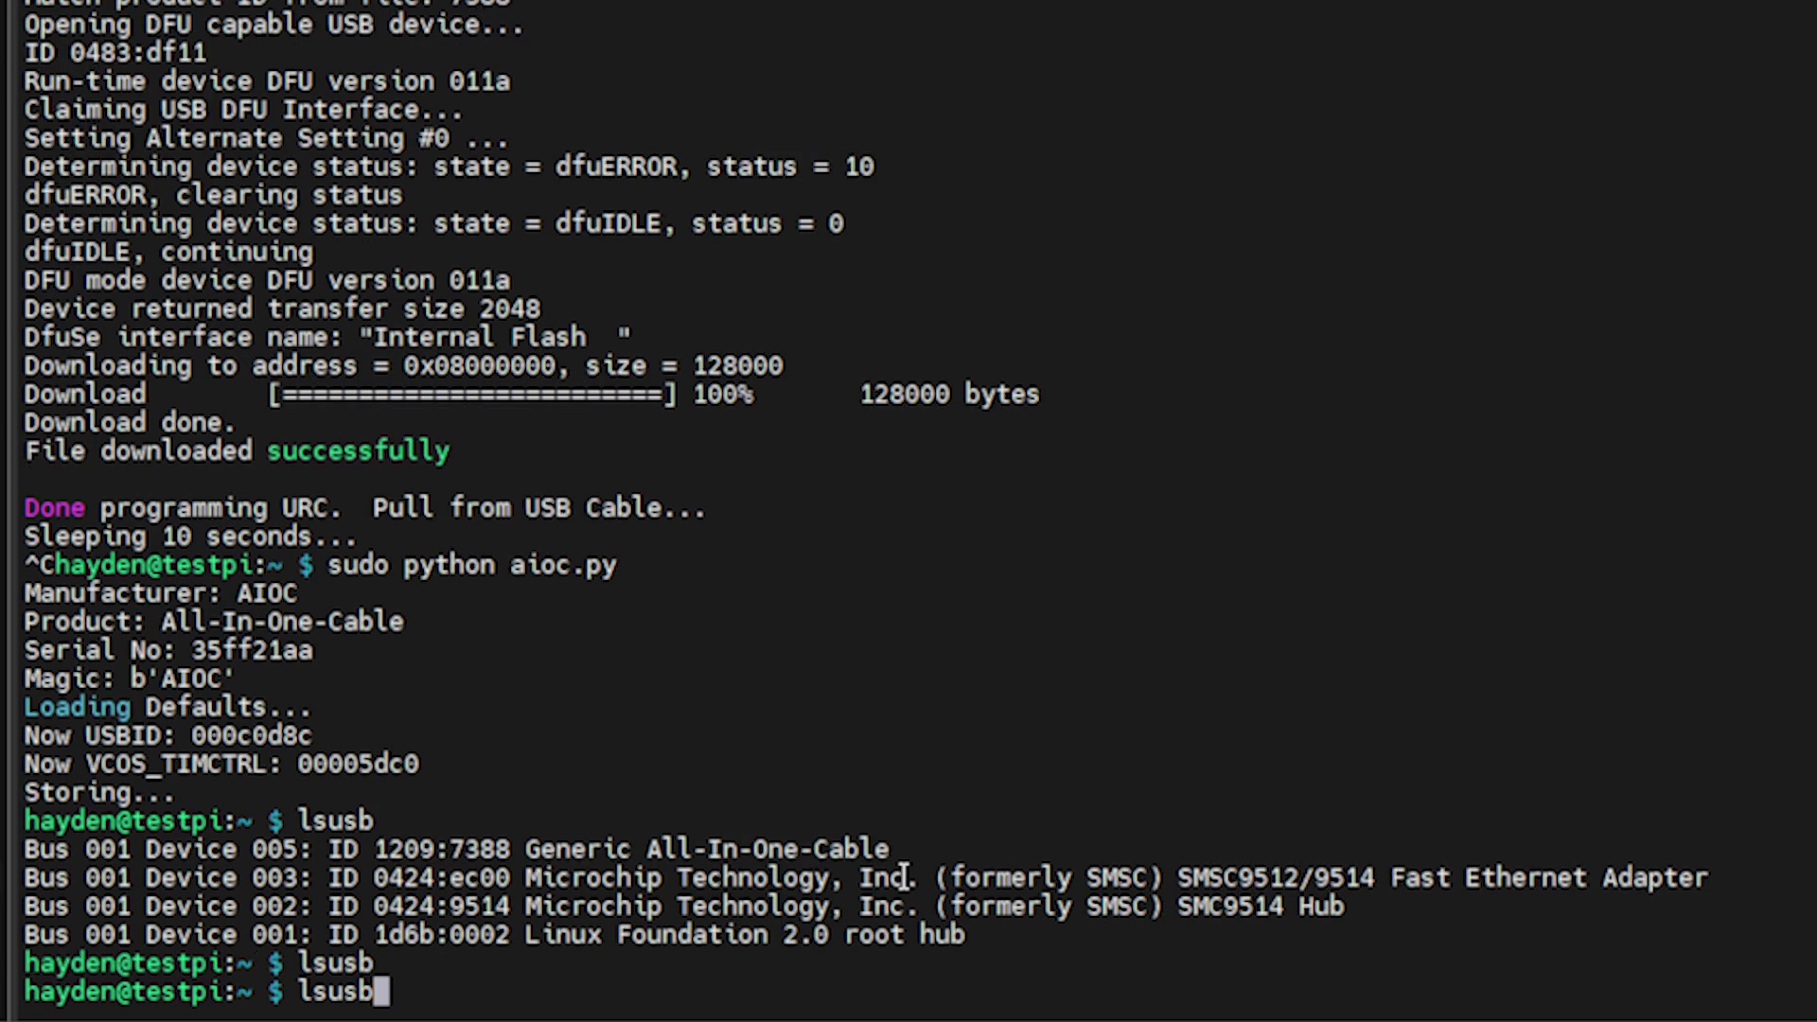
key("Return")
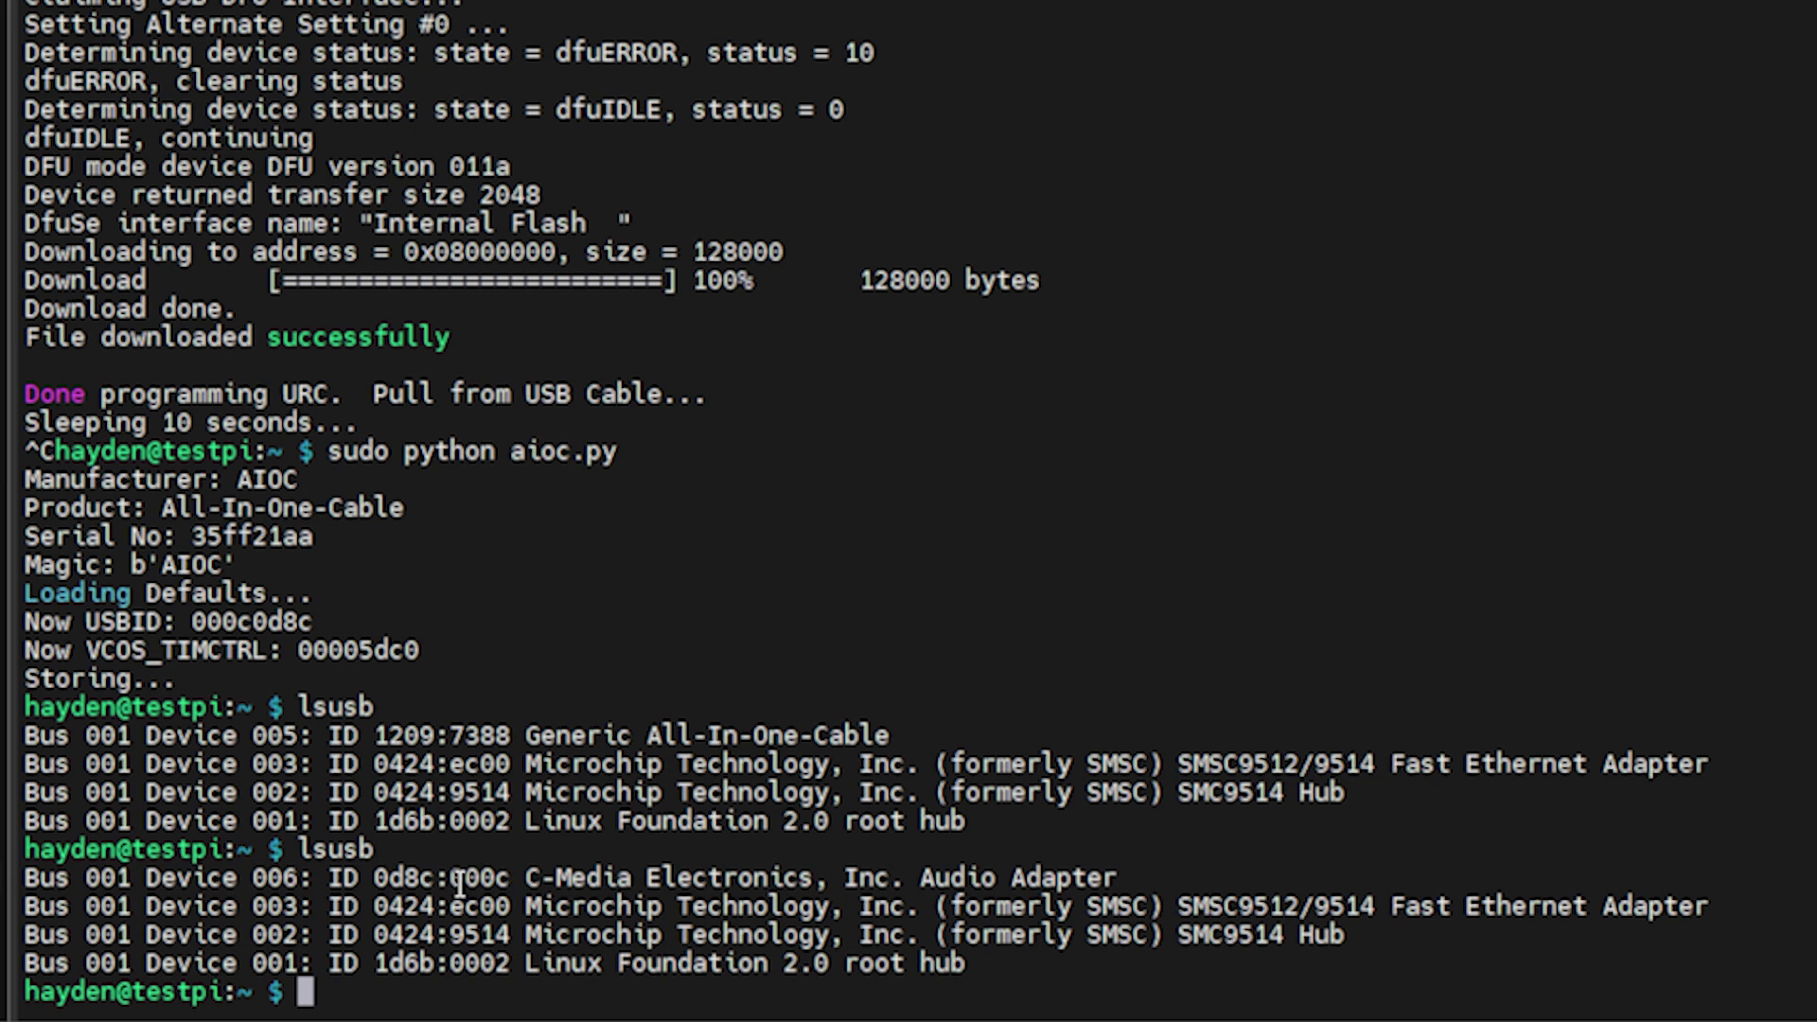
left_click_drag(360, 877, 509, 871)
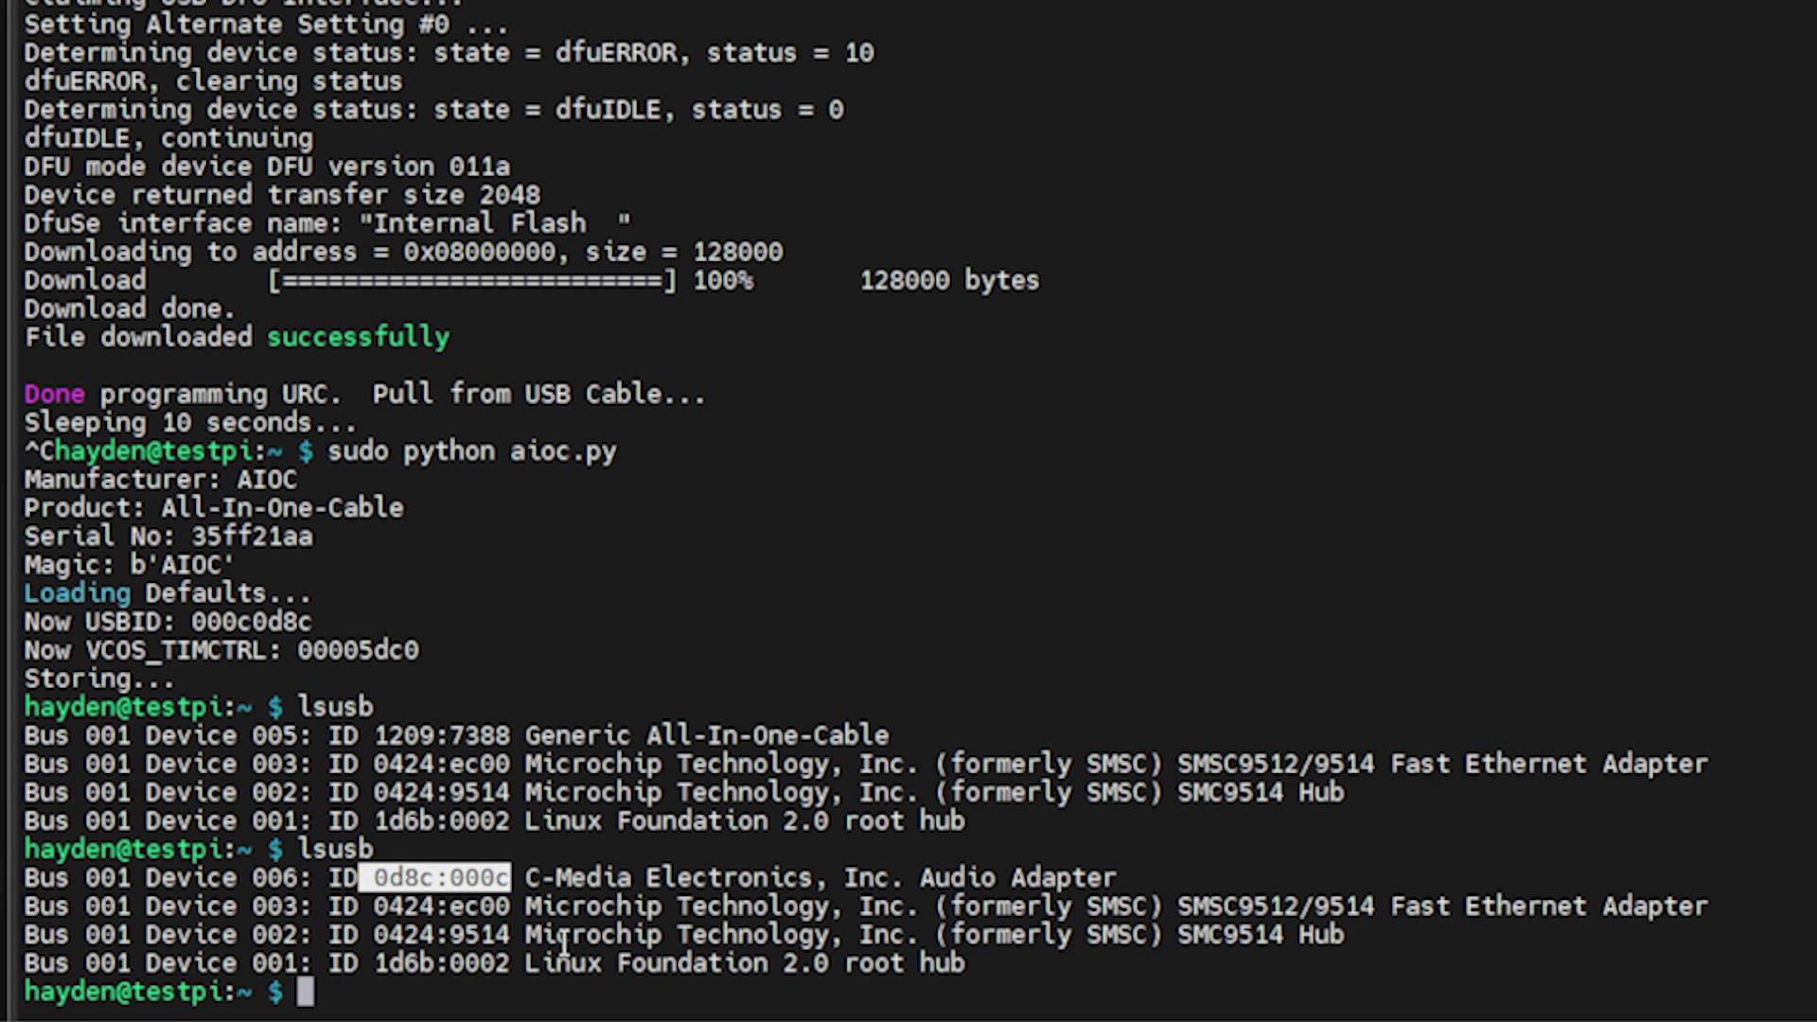
left_click(562, 882)
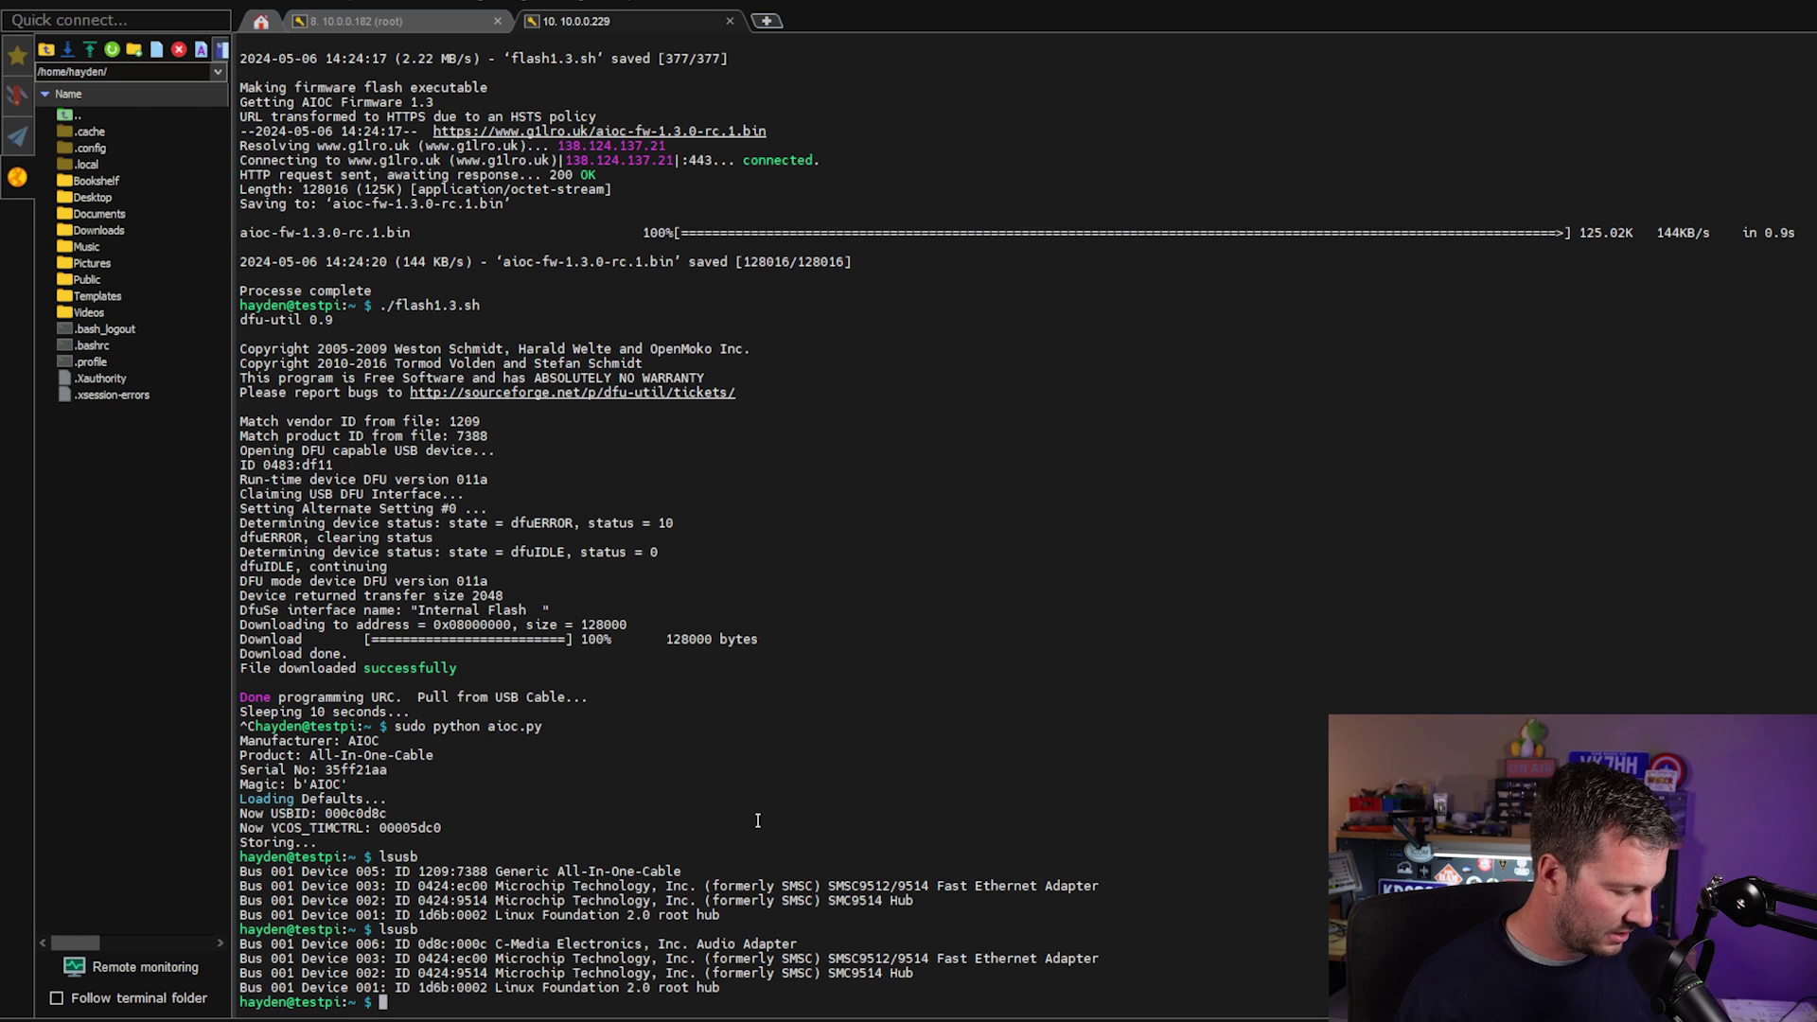
Exit the test Pi SSH session and switch to the root Bash shell on node 10.0.0.182.
key("Return")
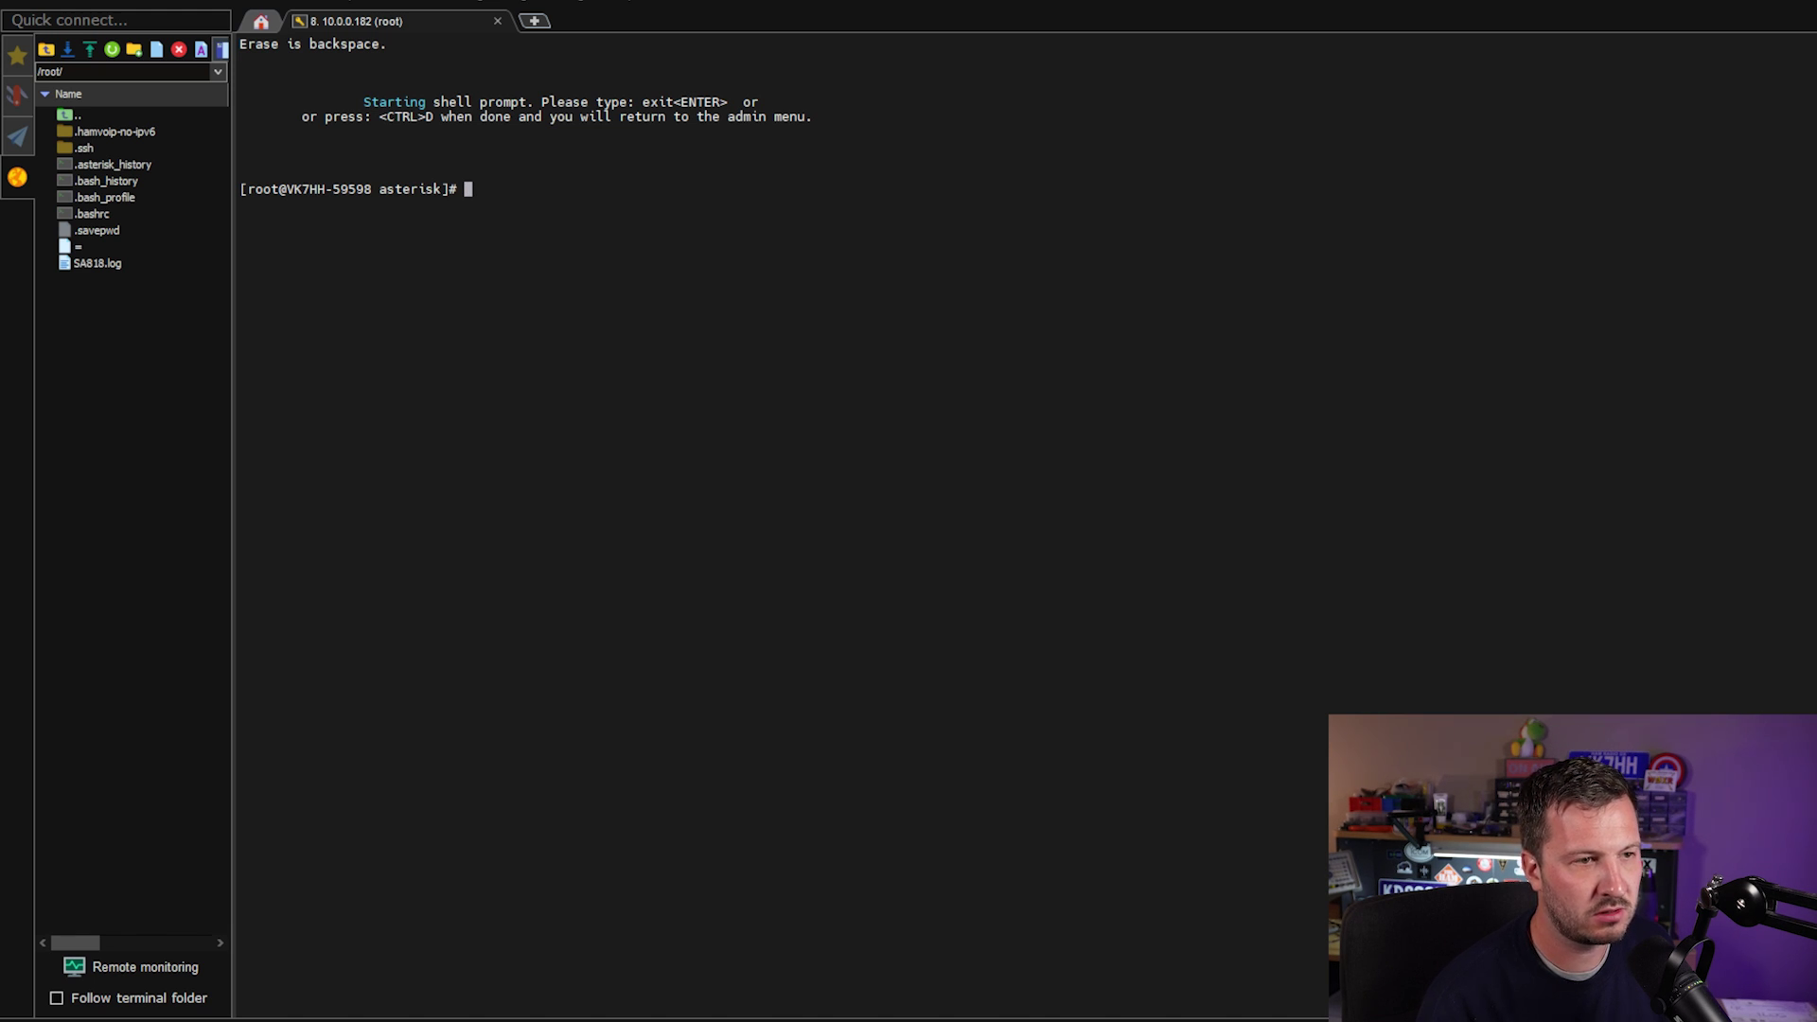
Change into /etc/asterisk and list its configuration files.
type("cd /etc/asterisk")
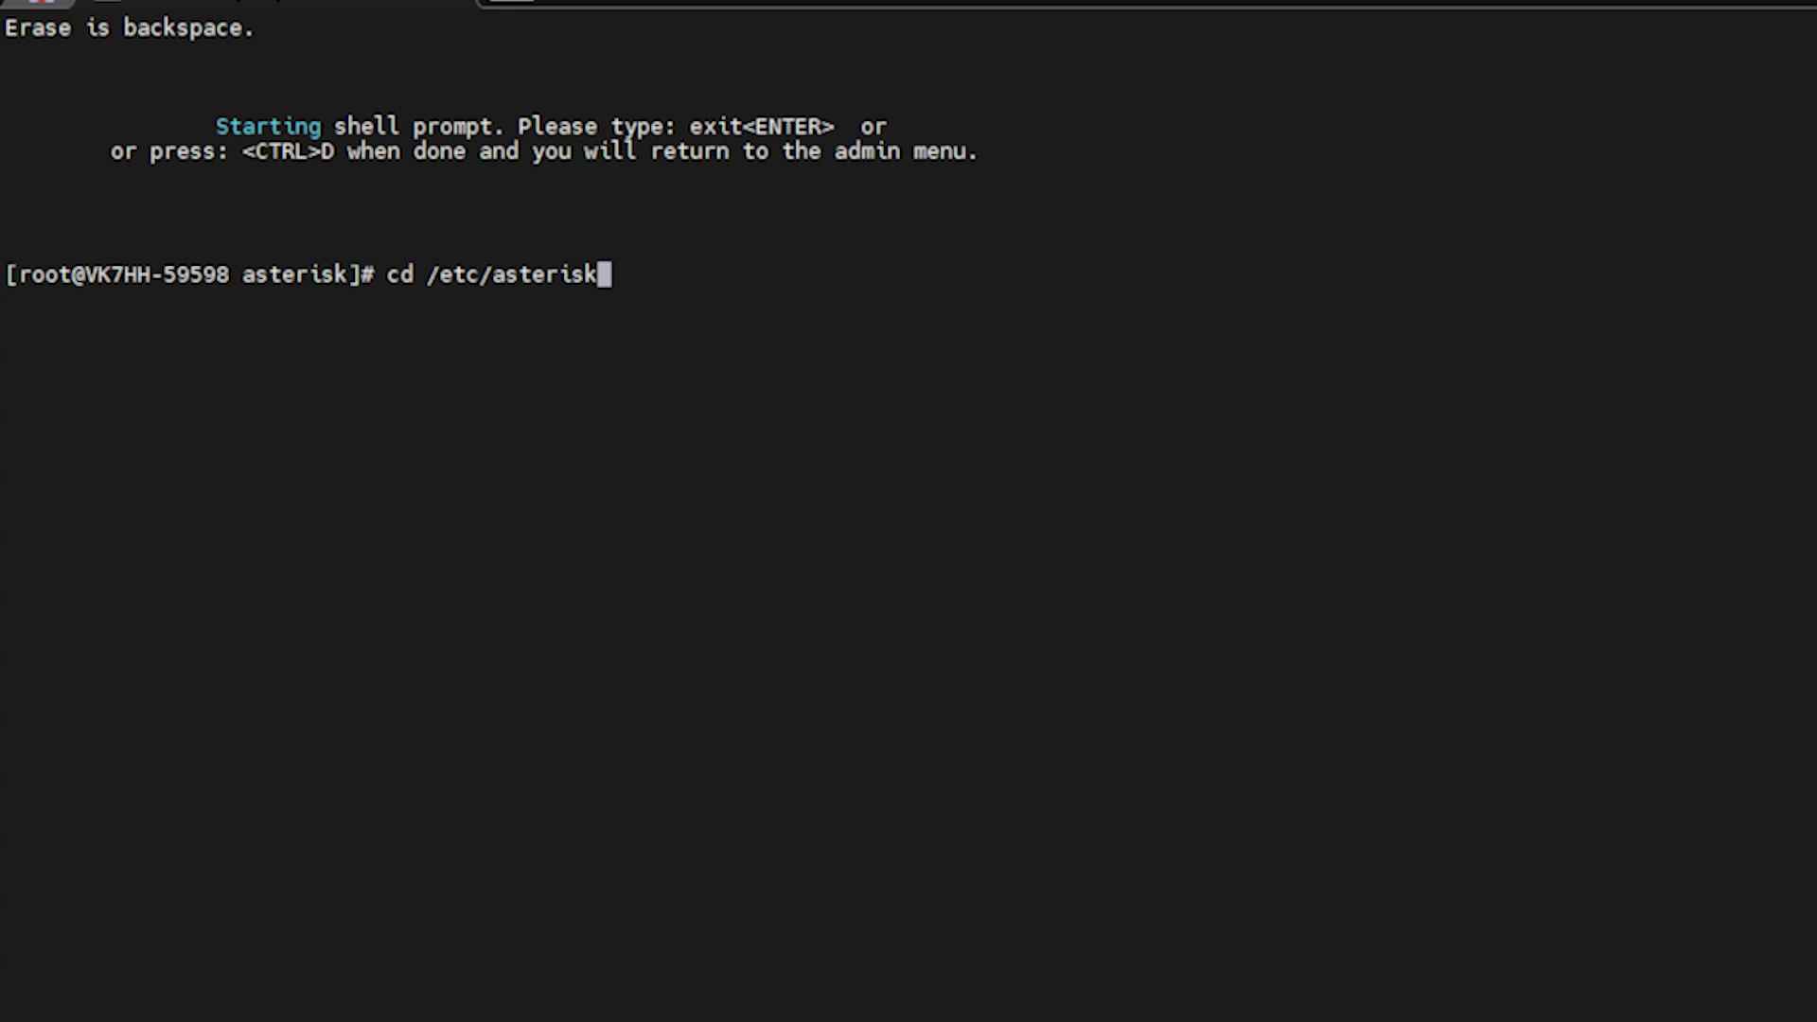
key("Return")
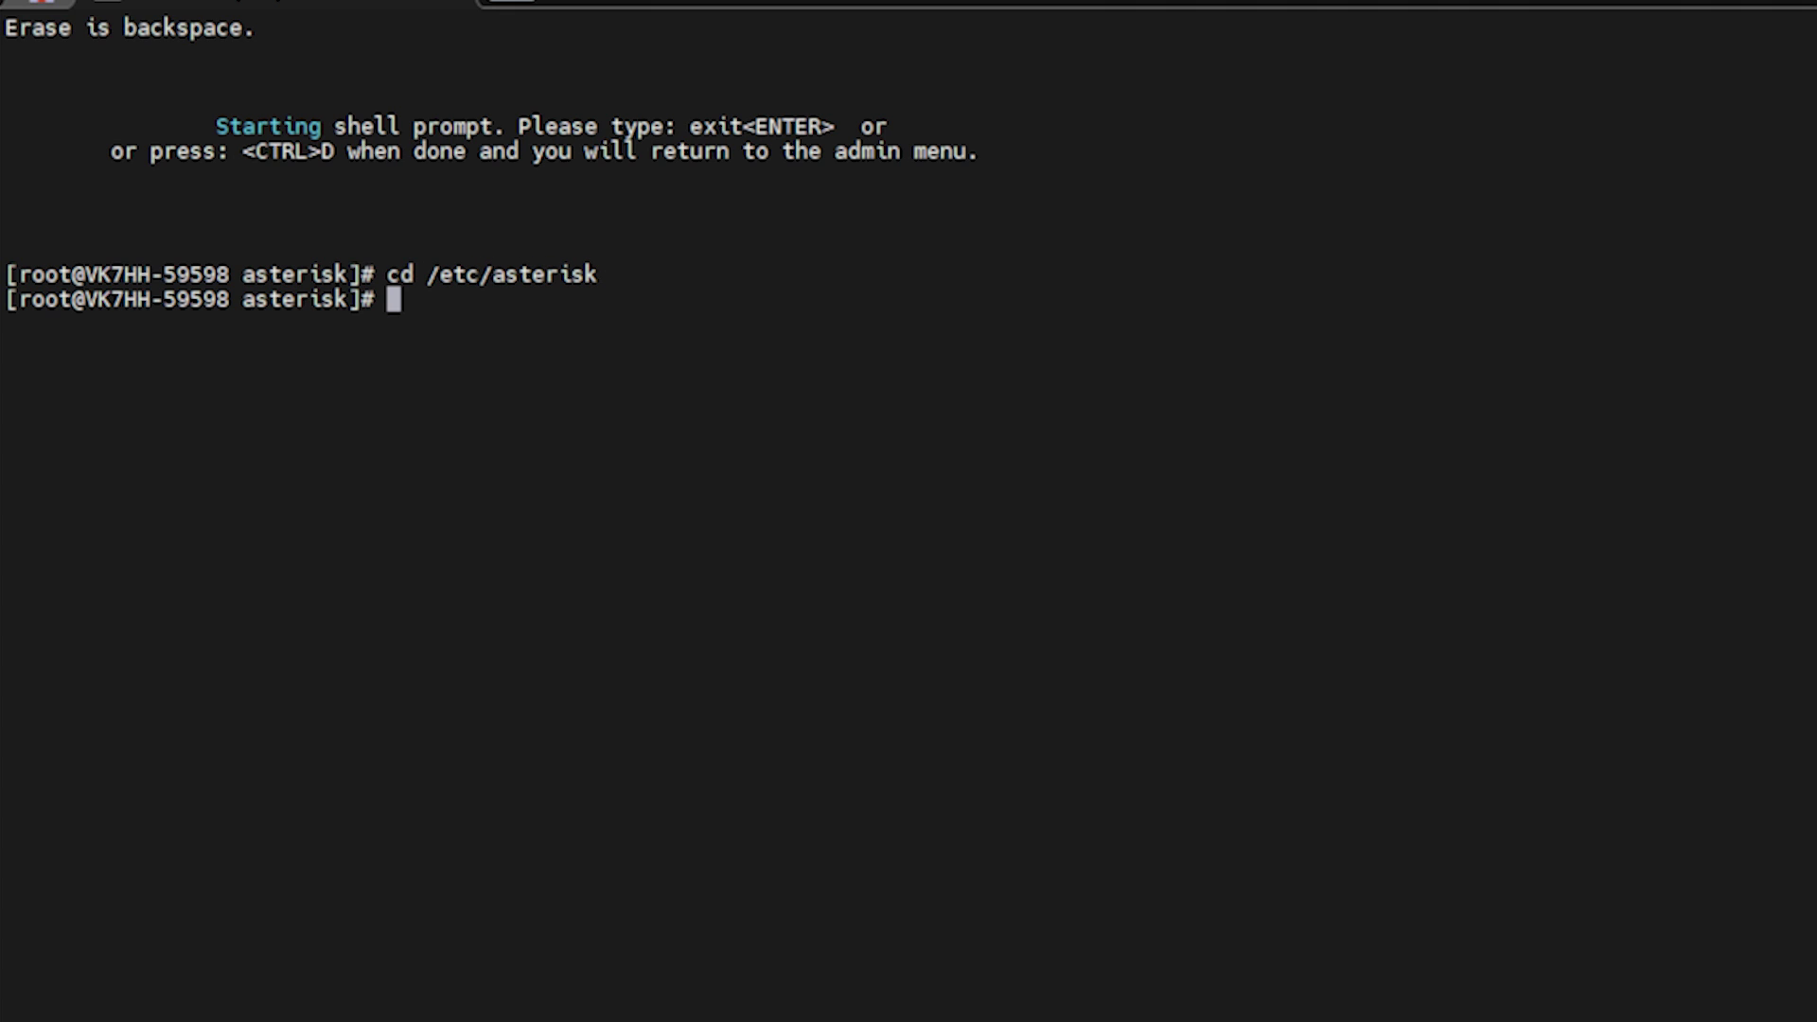
type("ls")
key("Return")
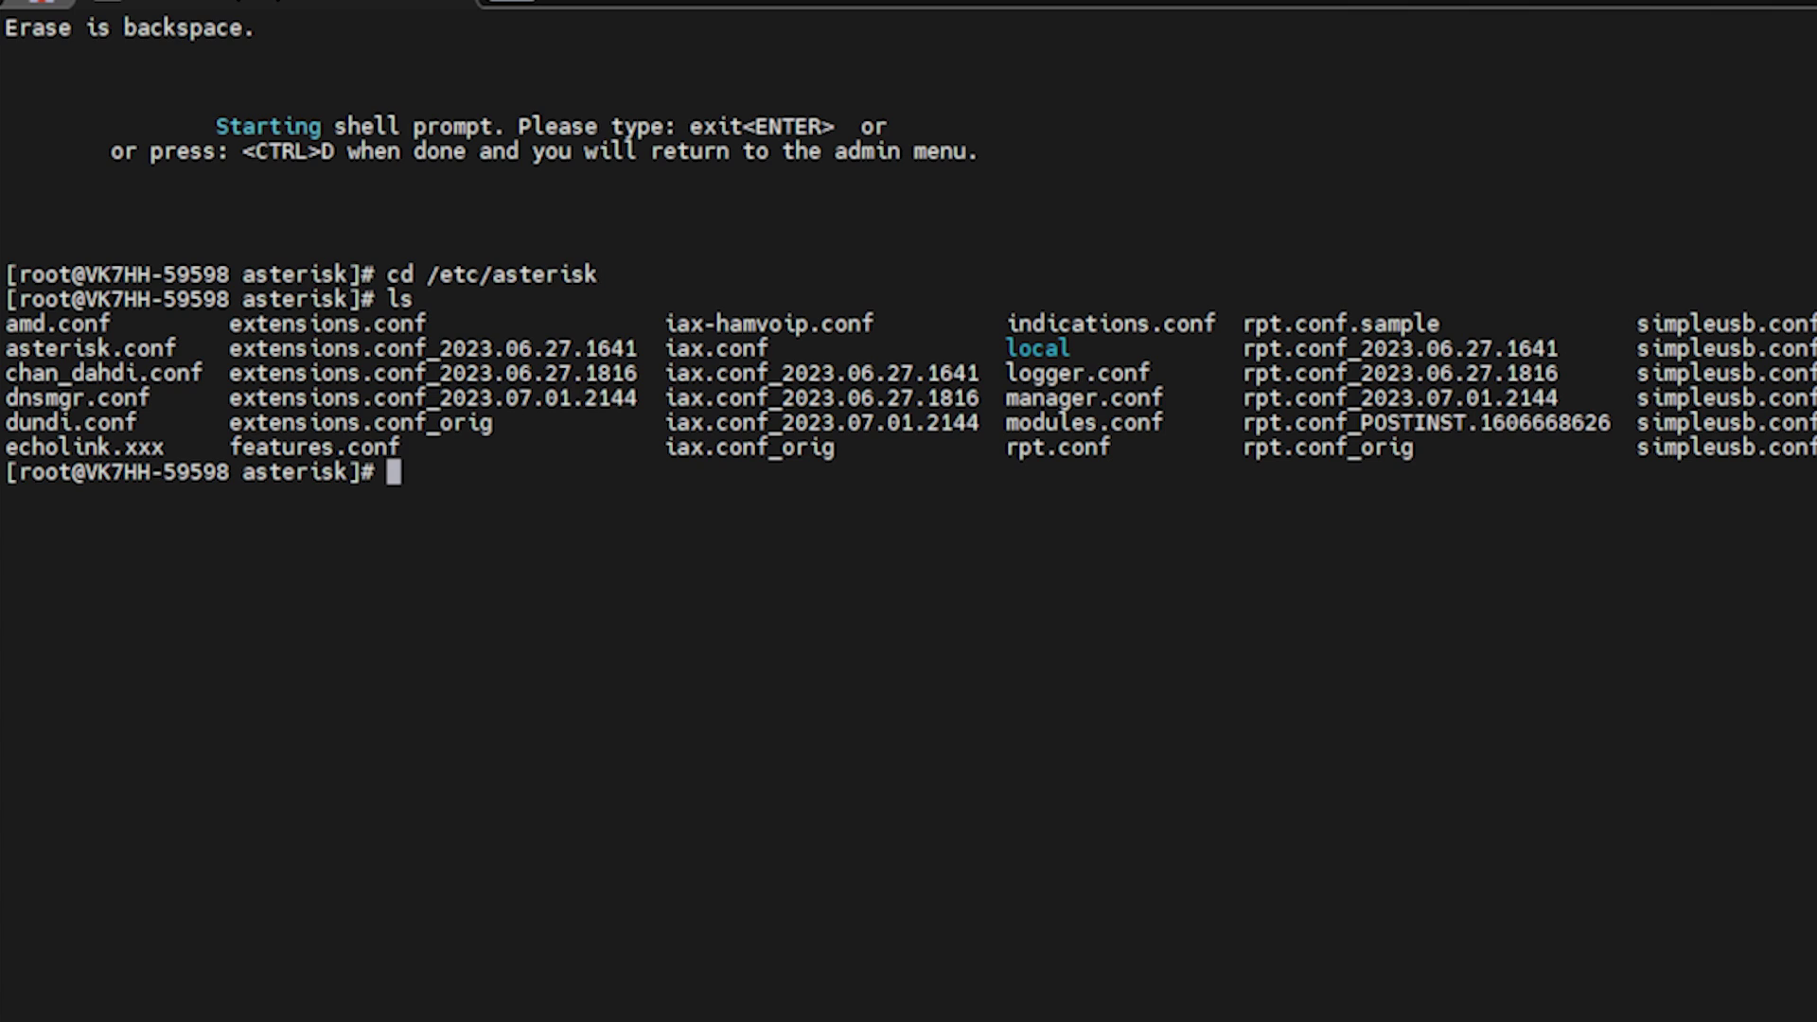
Open simpleusb.conf in nano and scroll through the eeprom, carrierfrom and ctcssfrom settings.
type("nano si")
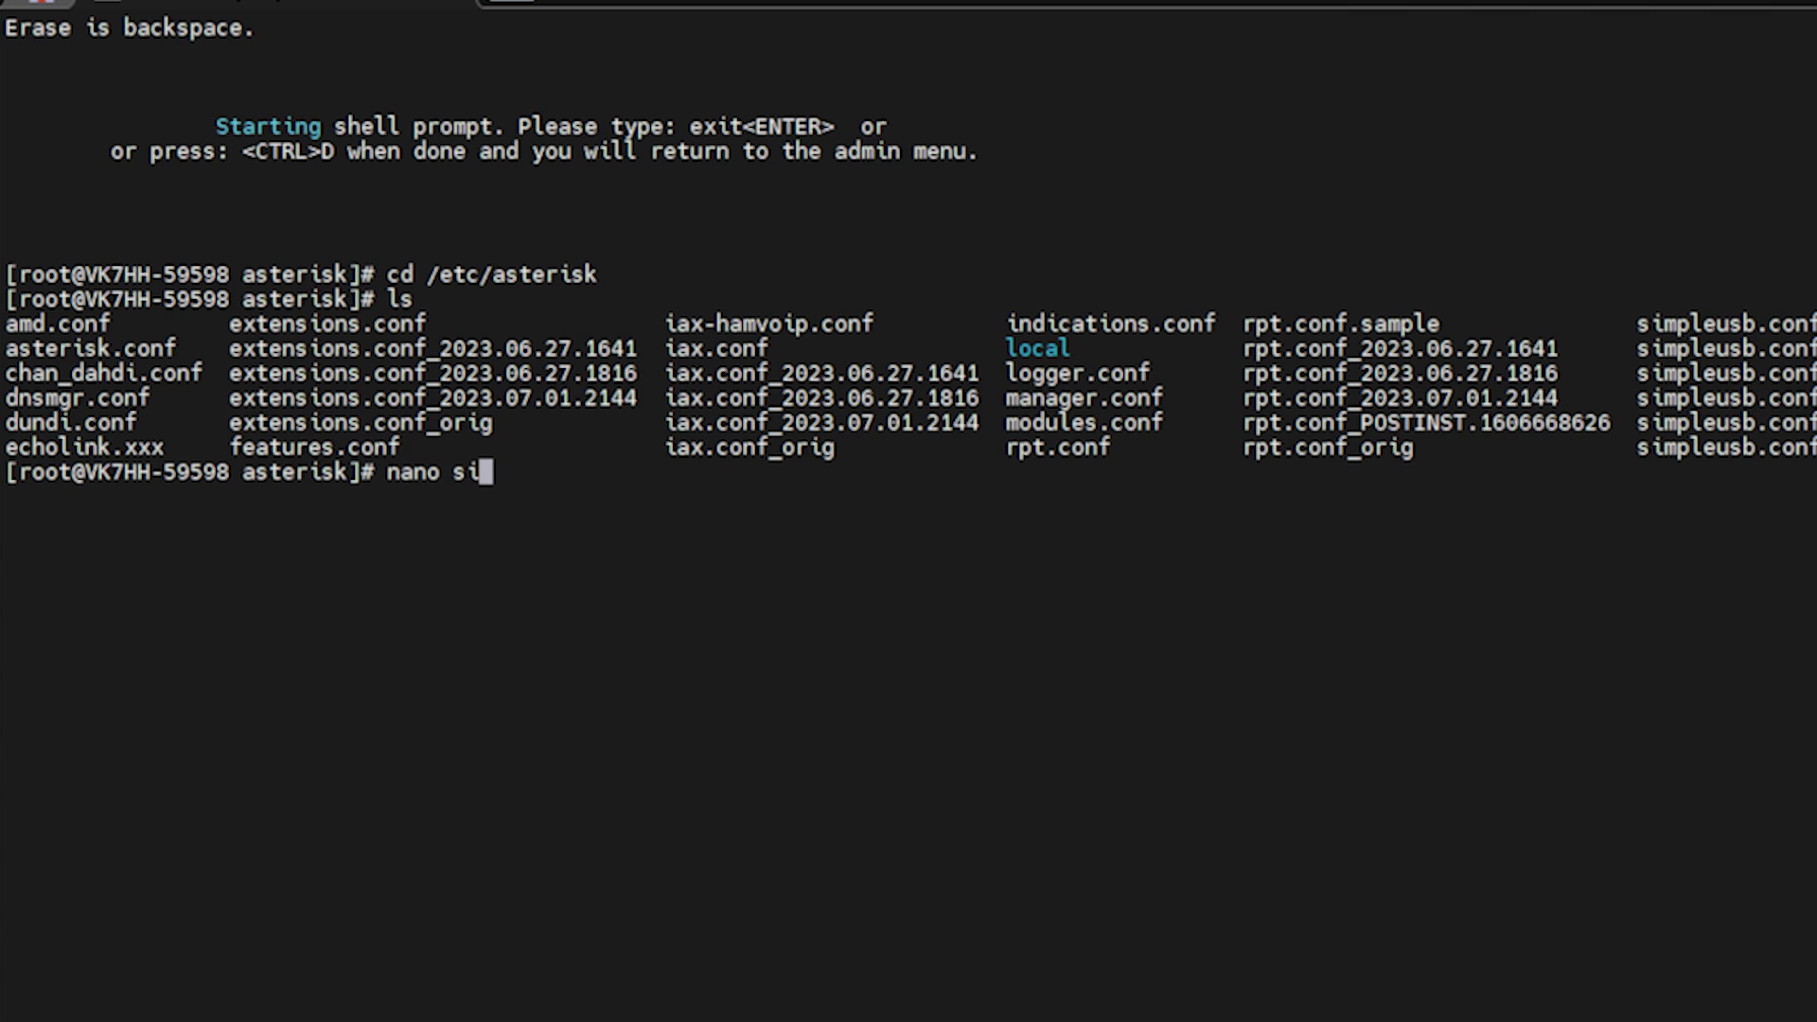
type("mpleusb.conbf")
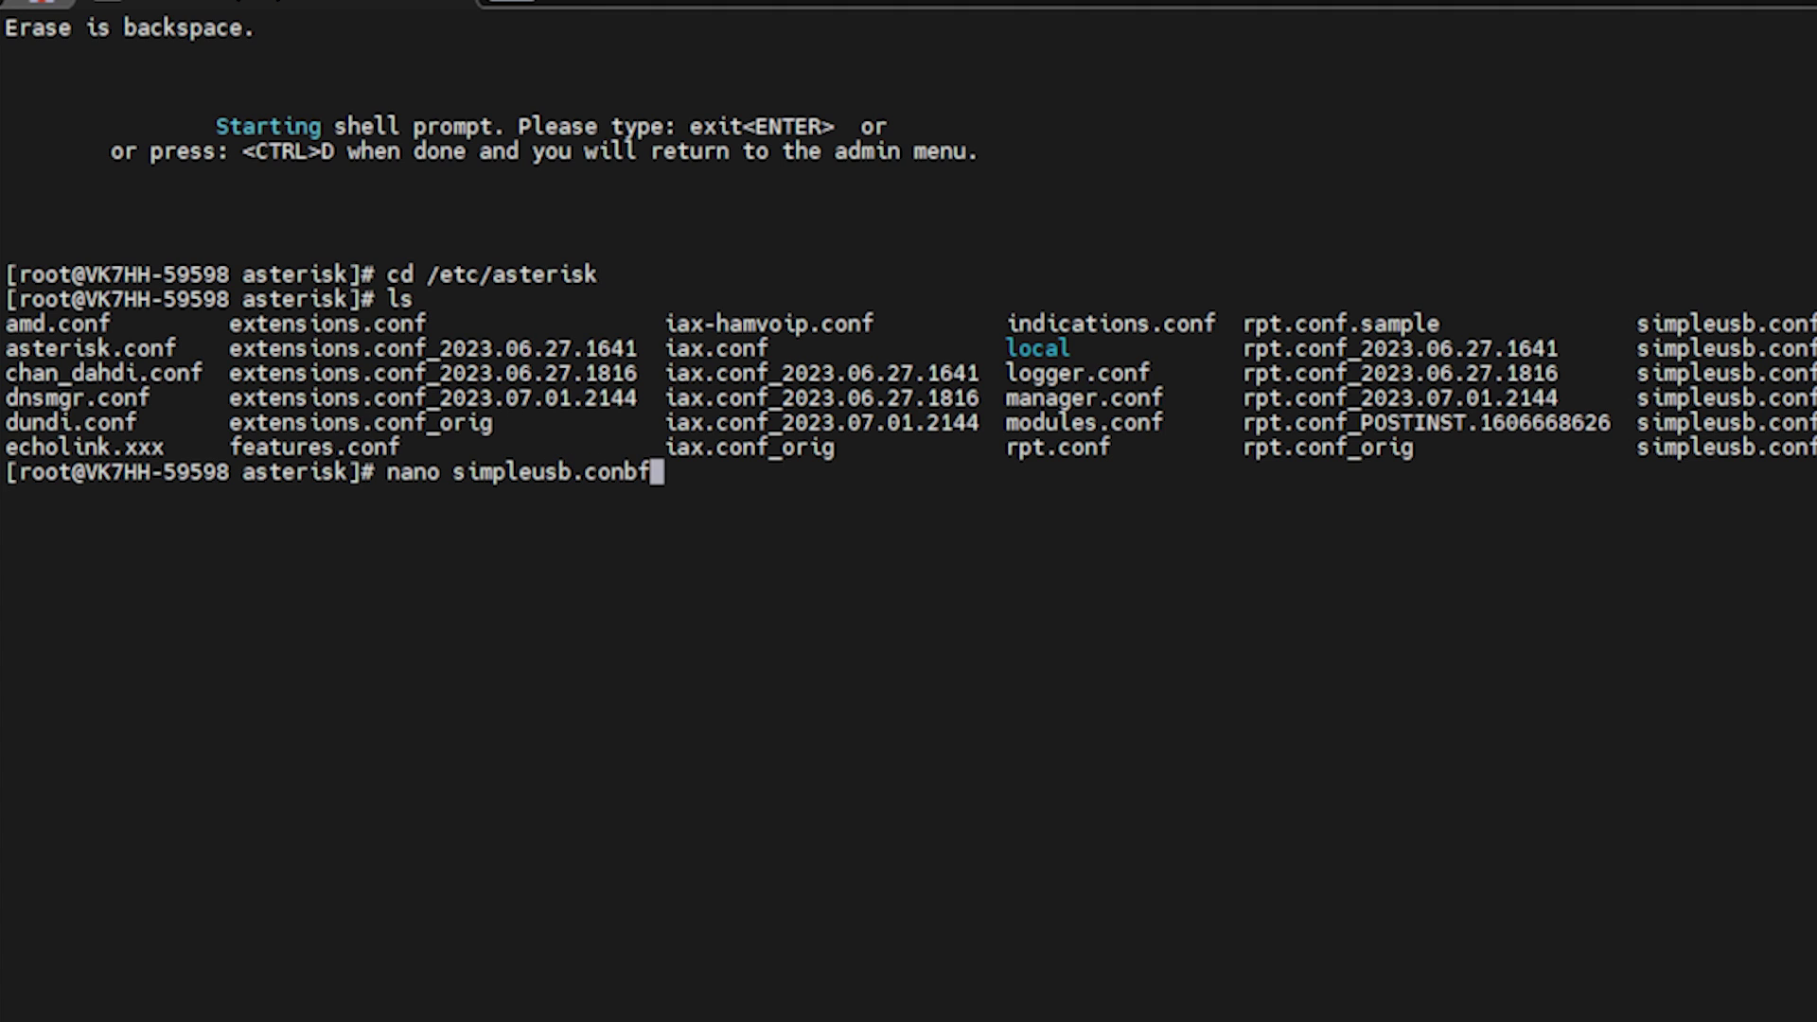
key("Left")
key("BackSpace")
key("Return")
key("Down")
key("Down")
key("Down")
key("Down")
key("Down")
key("Down")
key("Down")
key("Down")
key("Down")
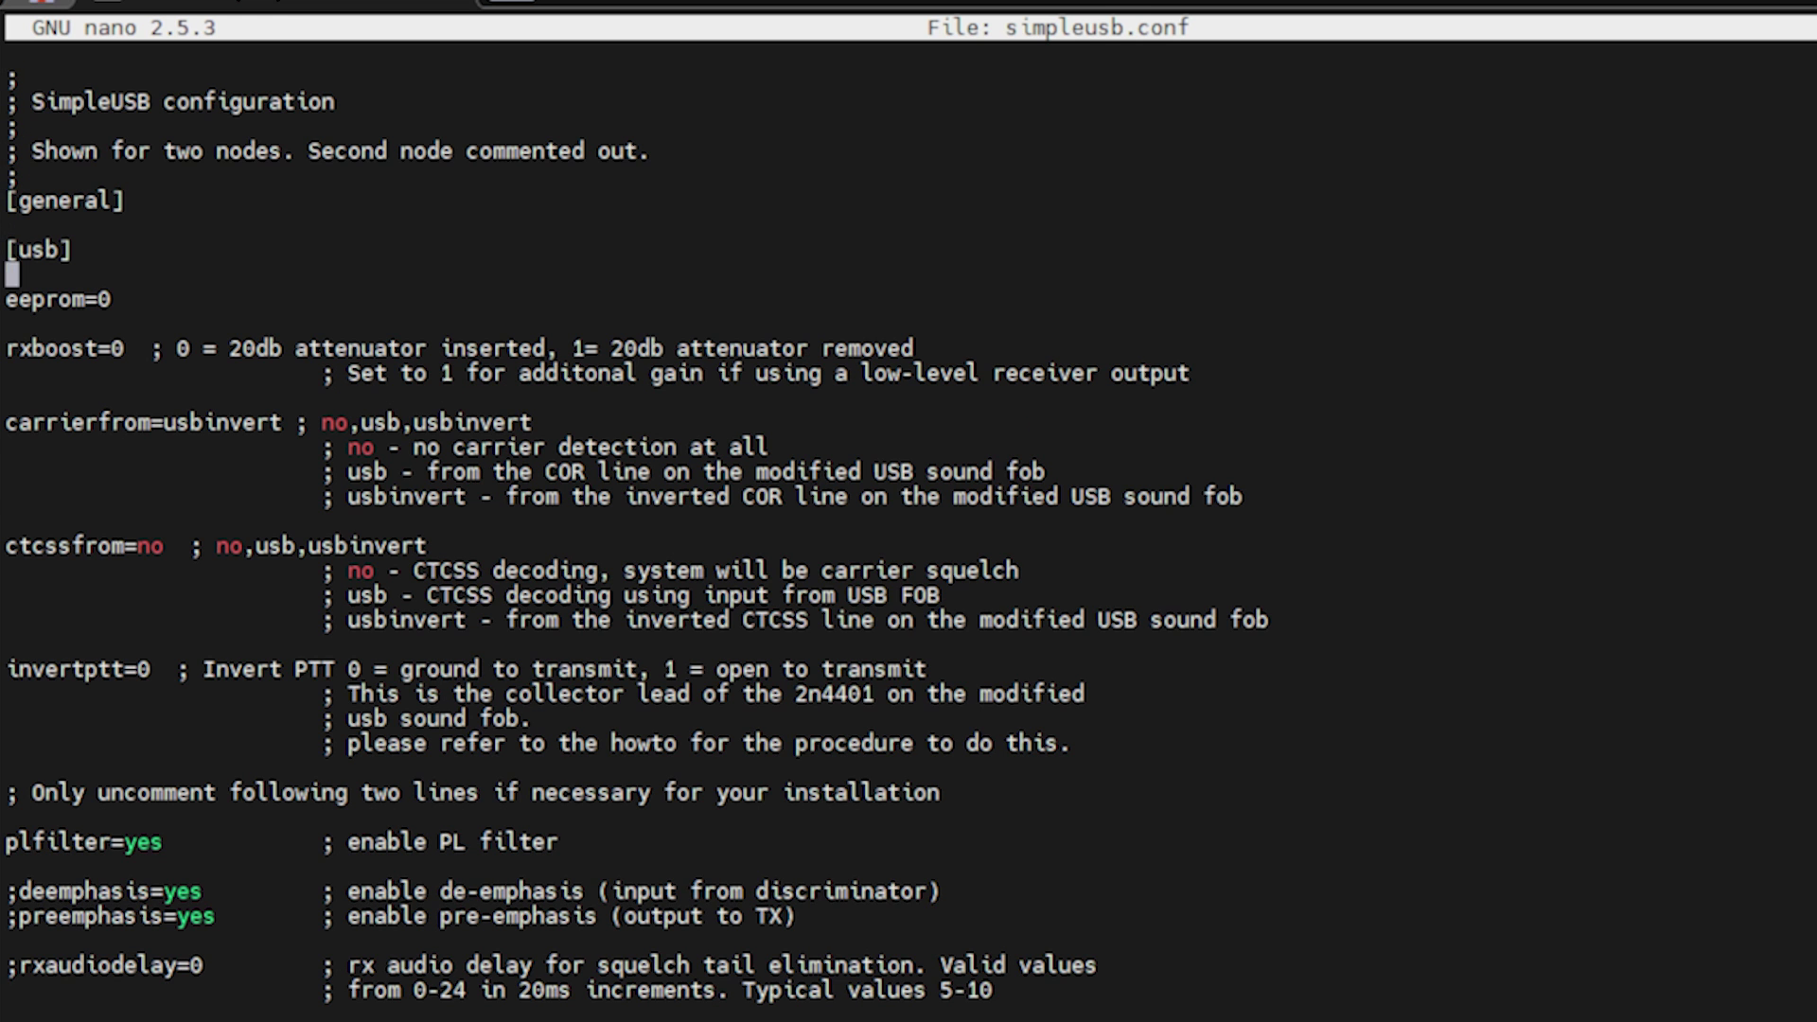
key("Down")
key("Down")
key("Down")
key("Down")
key("Down")
key("Right")
key("Right")
key("Right")
key("Right")
key("Right")
key("Right")
key("Right")
key("Right")
key("Right")
key("Right")
key("Right")
key("Right")
key("Right")
key("Right")
key("Right")
key("Right")
key("Right")
key("Right")
key("Right")
key("Right")
key("Right")
key("Down")
key("Down")
key("Down")
key("Down")
key("Down")
key("Left")
key("Left")
key("Left")
key("Left")
key("Left")
key("Left")
key("Left")
key("Left")
key("Left")
key("Left")
key("Left")
key("Left")
key("Left")
key("Left")
key("Left")
key("Left")
key("Left")
key("Left")
key("Left")
key("Left")
key("Left")
key("Down")
key("Down")
key("Down")
key("Down")
key("Right")
key("Right")
key("Right")
key("Right")
key("Right")
key("Right")
key("Right")
key("Right")
key("Right")
key("Right")
key("Right")
key("Right")
key("Left")
key("Down")
key("Down")
key("Down")
key("Down")
key("Down")
key("Down")
key("Down")
key("Down")
key("Down")
key("Down")
key("Down")
key("Down")
key("Down")
Close nano, exit to the admin menu and go to item 12 'Run simpleusb-tune-menu Application'.
key("ctrl+x")
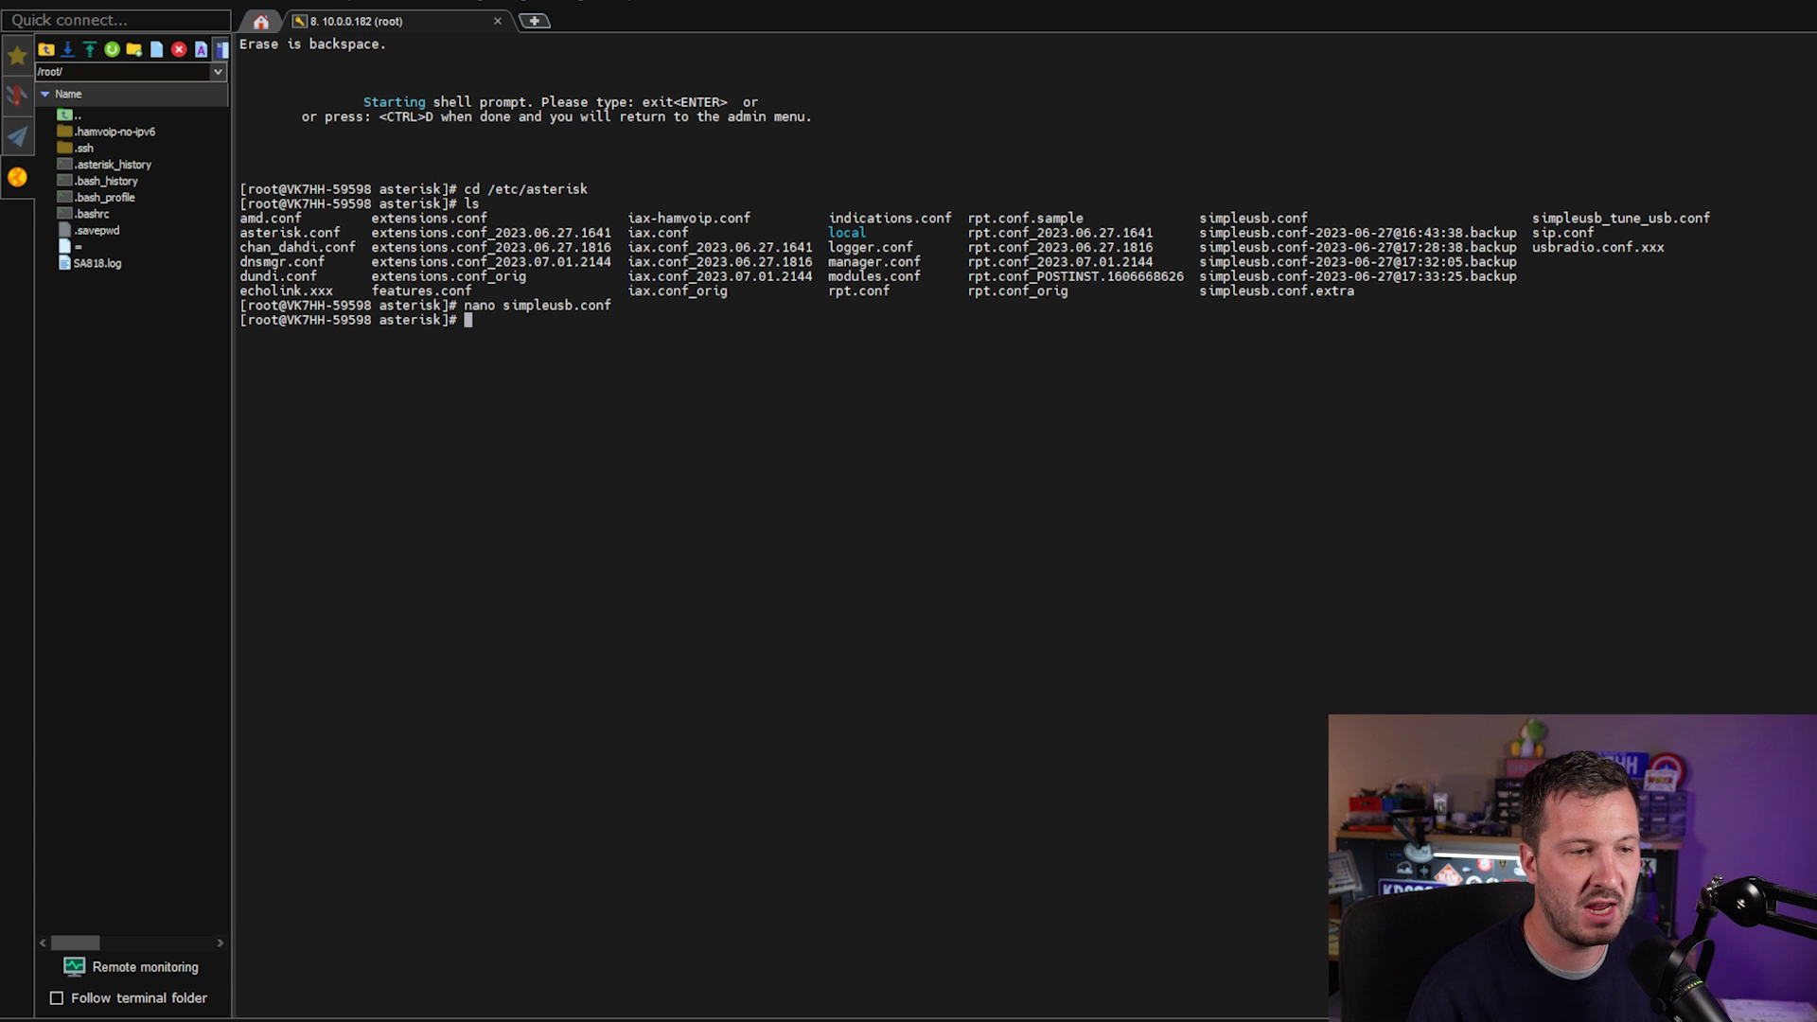
type("exit")
key("Return")
key("Down")
key("Down")
key("Down")
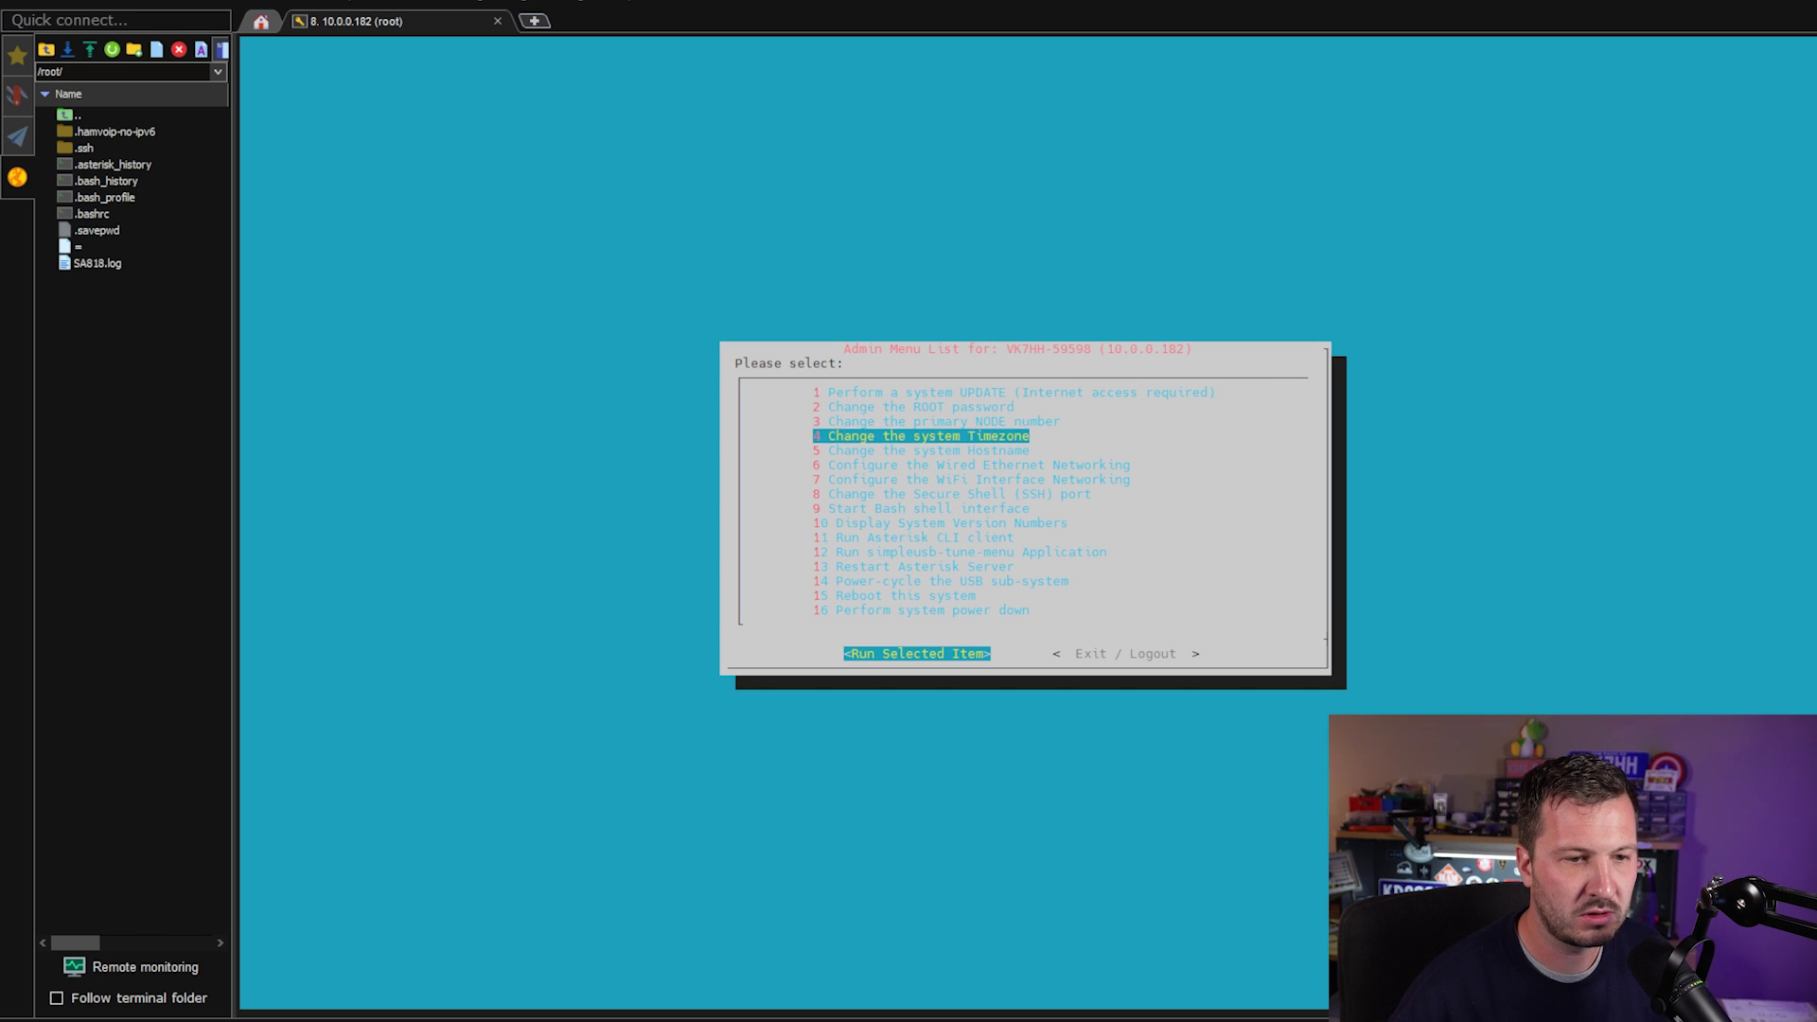
key("Down")
key("Down")
key("Down")
key("Down")
key("Down")
key("Down")
key("Down")
key("Down")
key("Down")
key("Down")
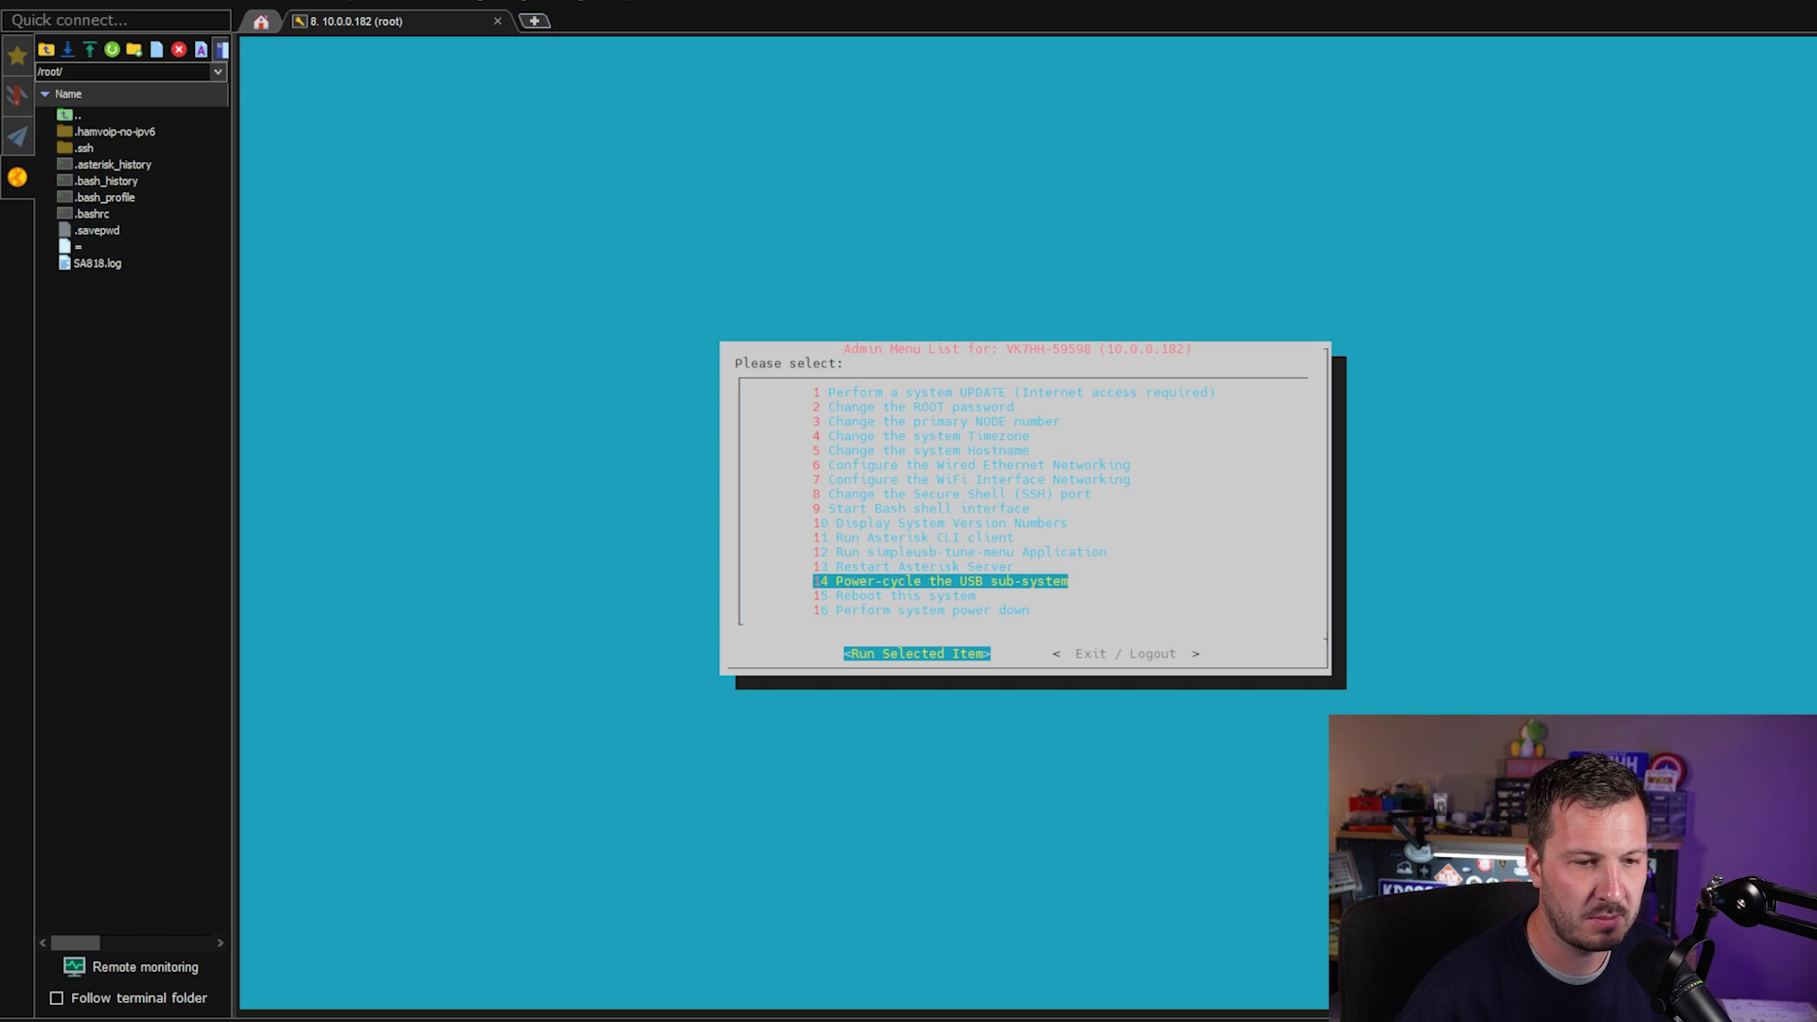
key("Up")
key("Down")
key("Down")
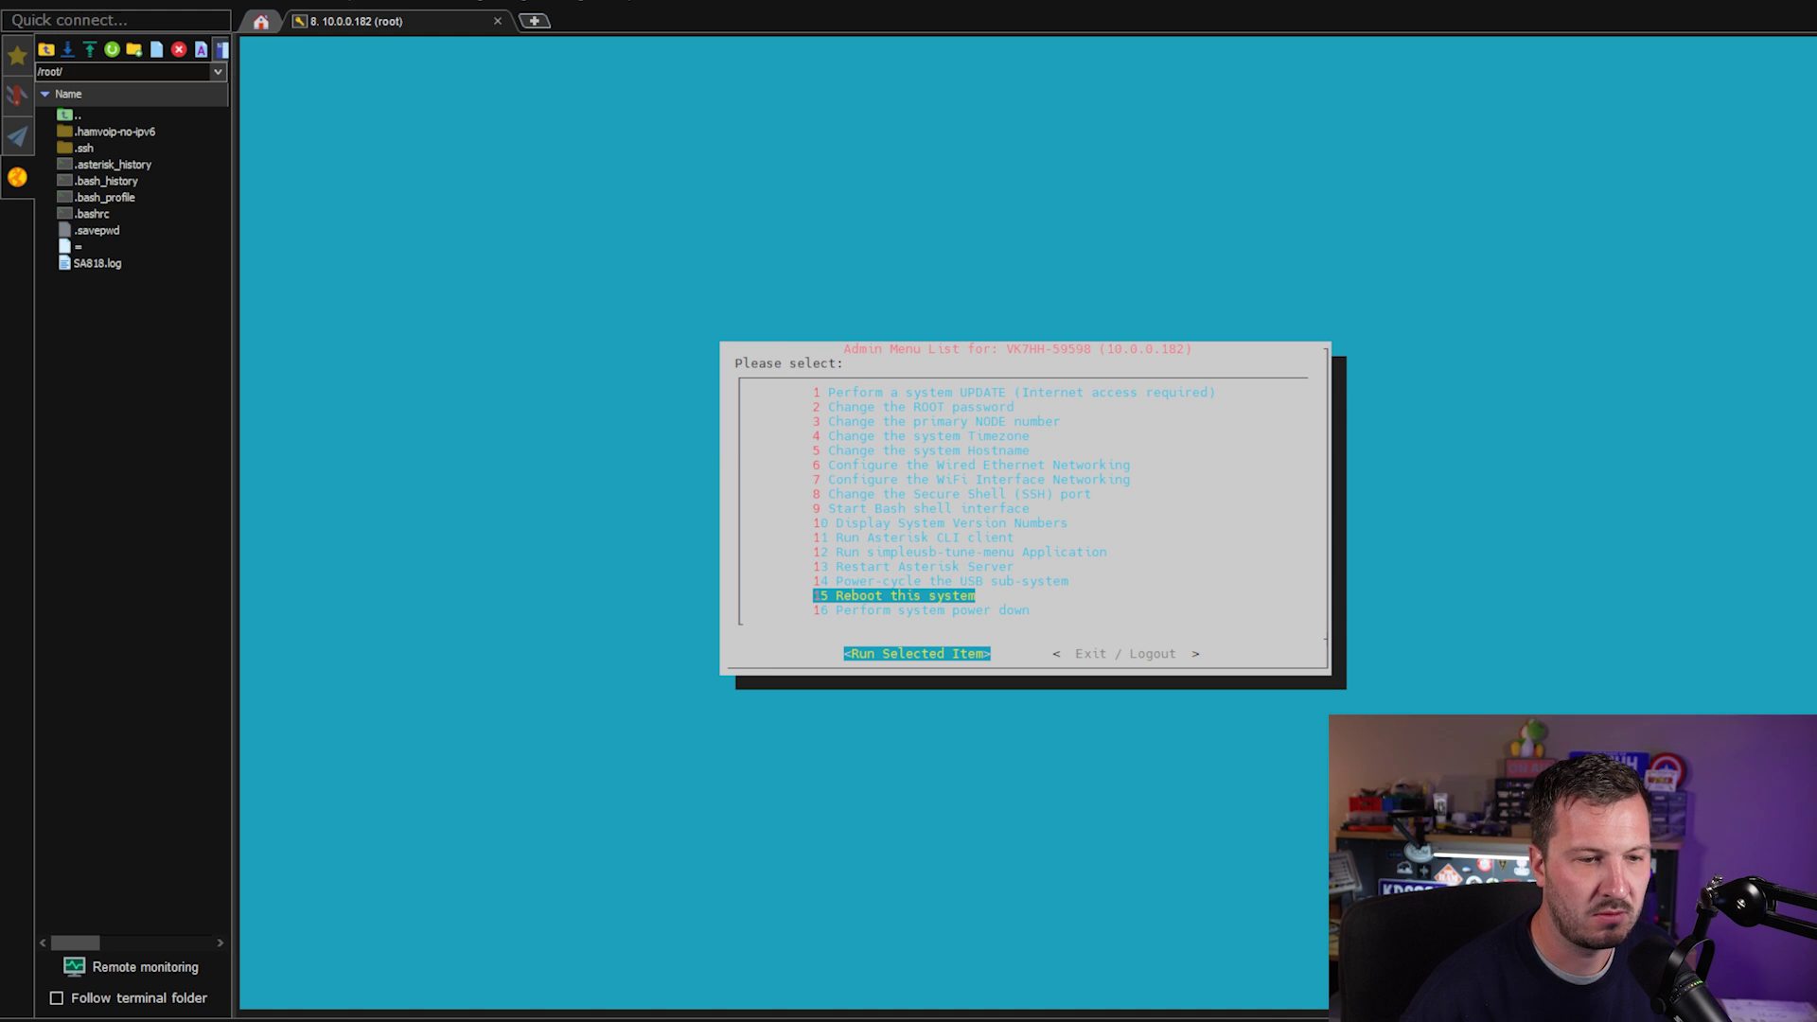
key("Up")
key("Up")
key("Up")
key("Up")
key("Up")
key("Up")
key("Up")
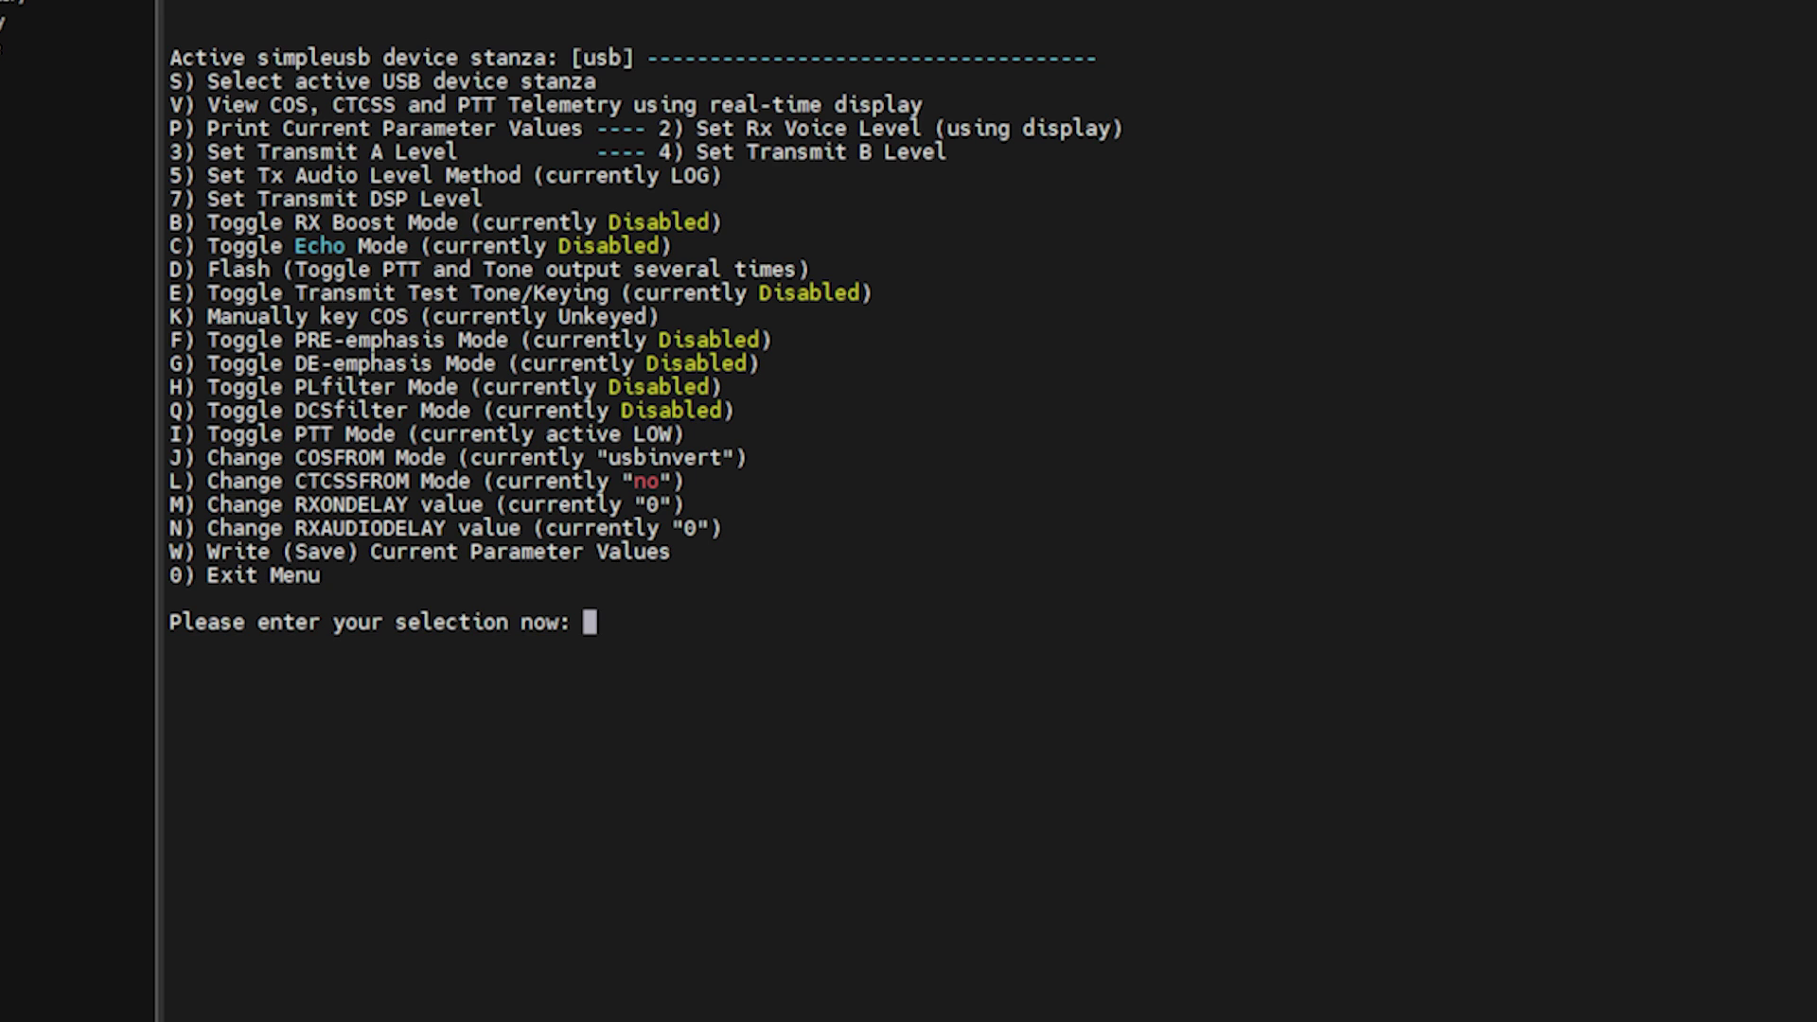
Enable the test tone, send 1 kHz at Tx A level 175, and start RX voice display.
type("e")
key("Return")
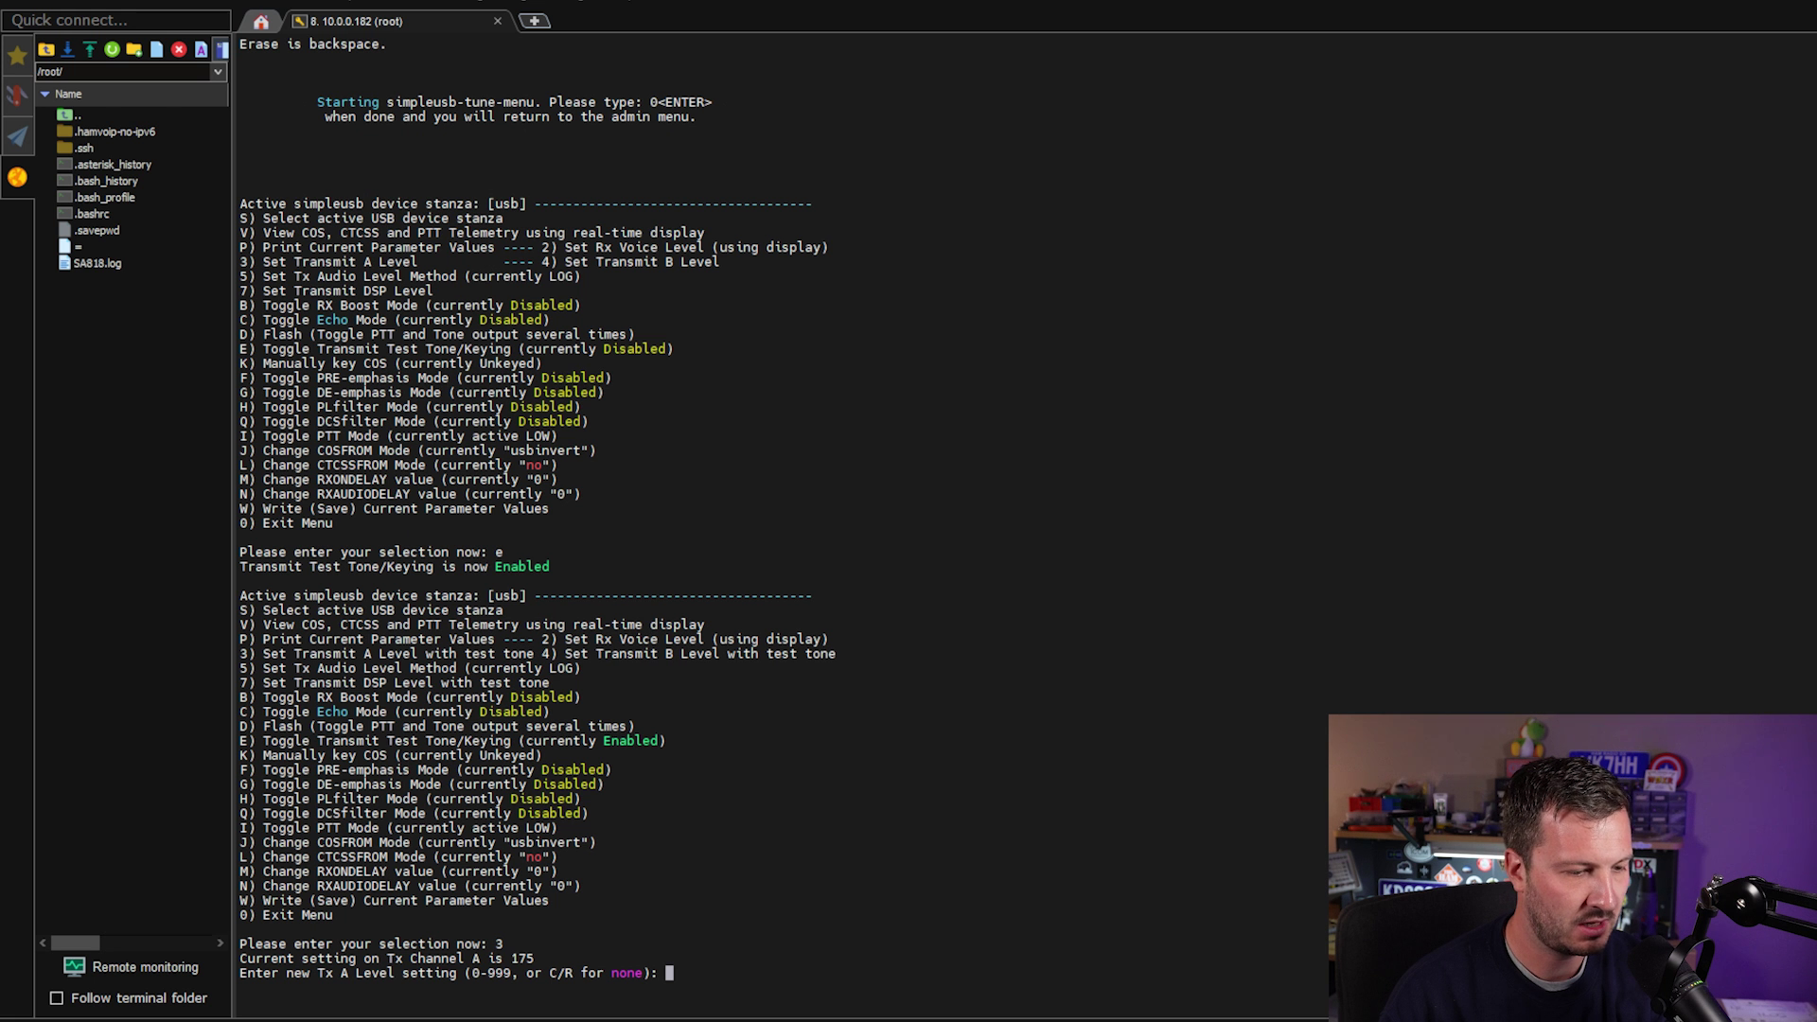
key("Return")
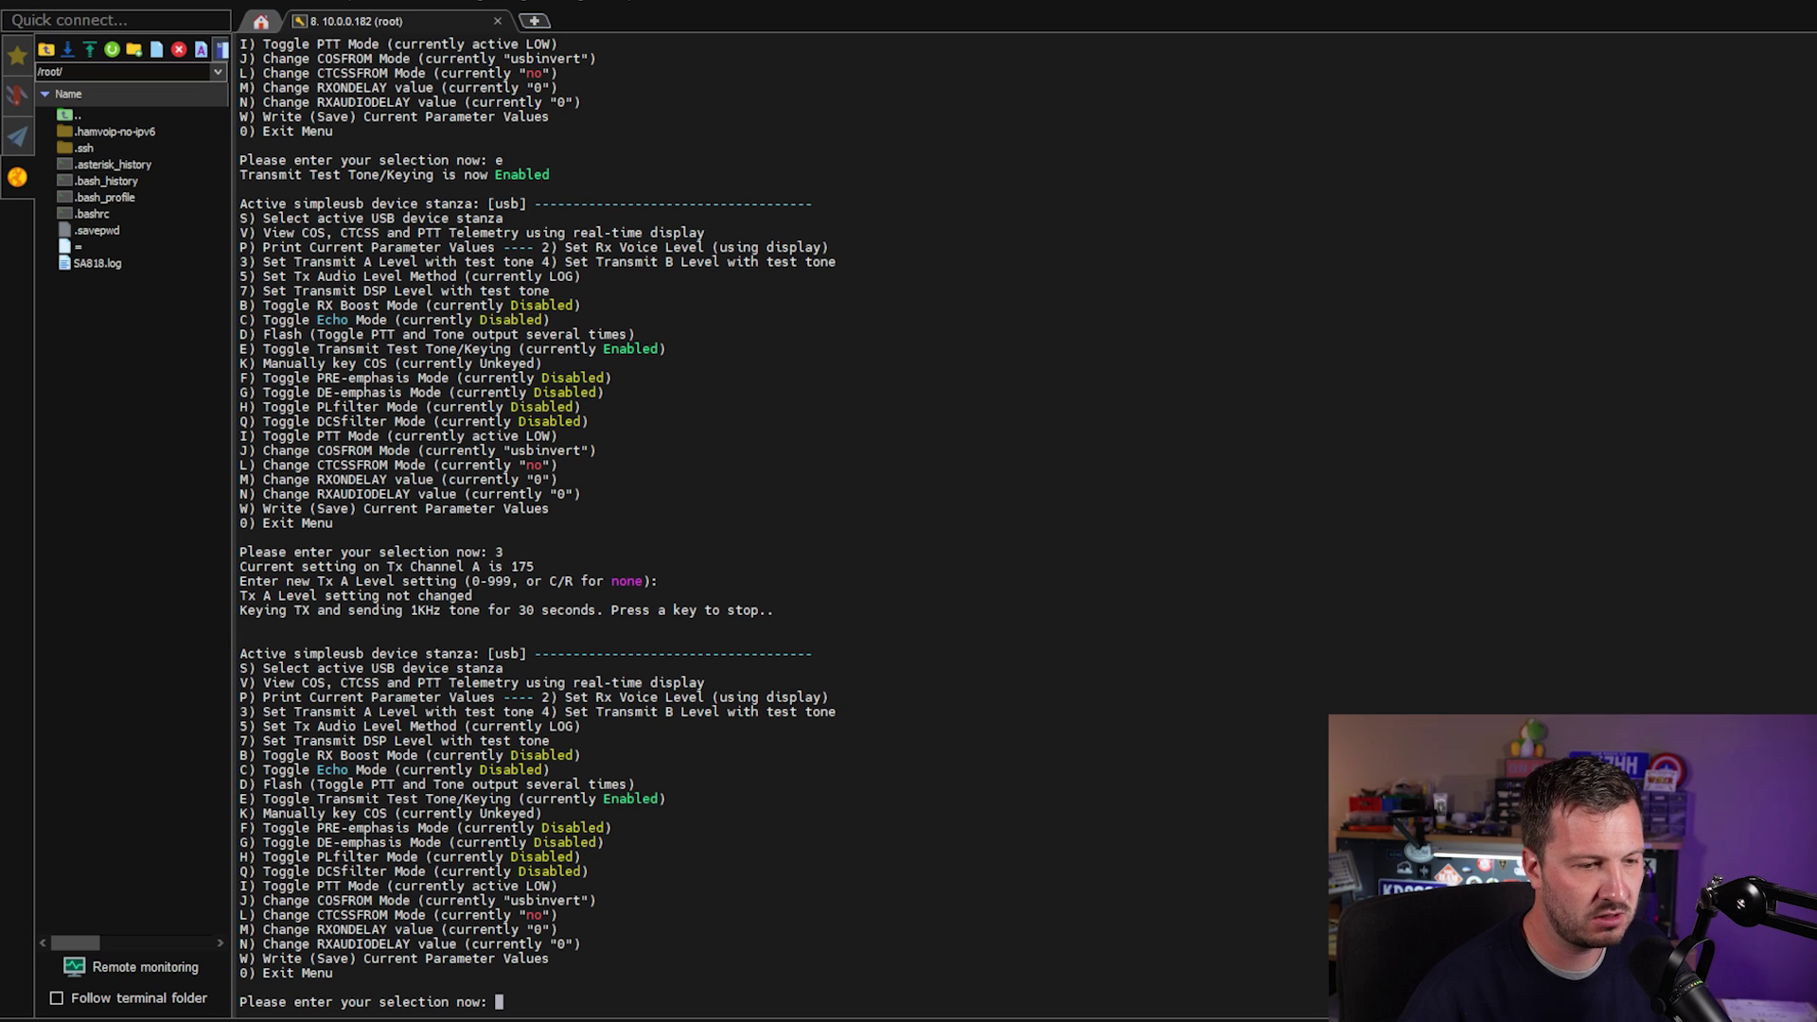
type("2")
key("Return")
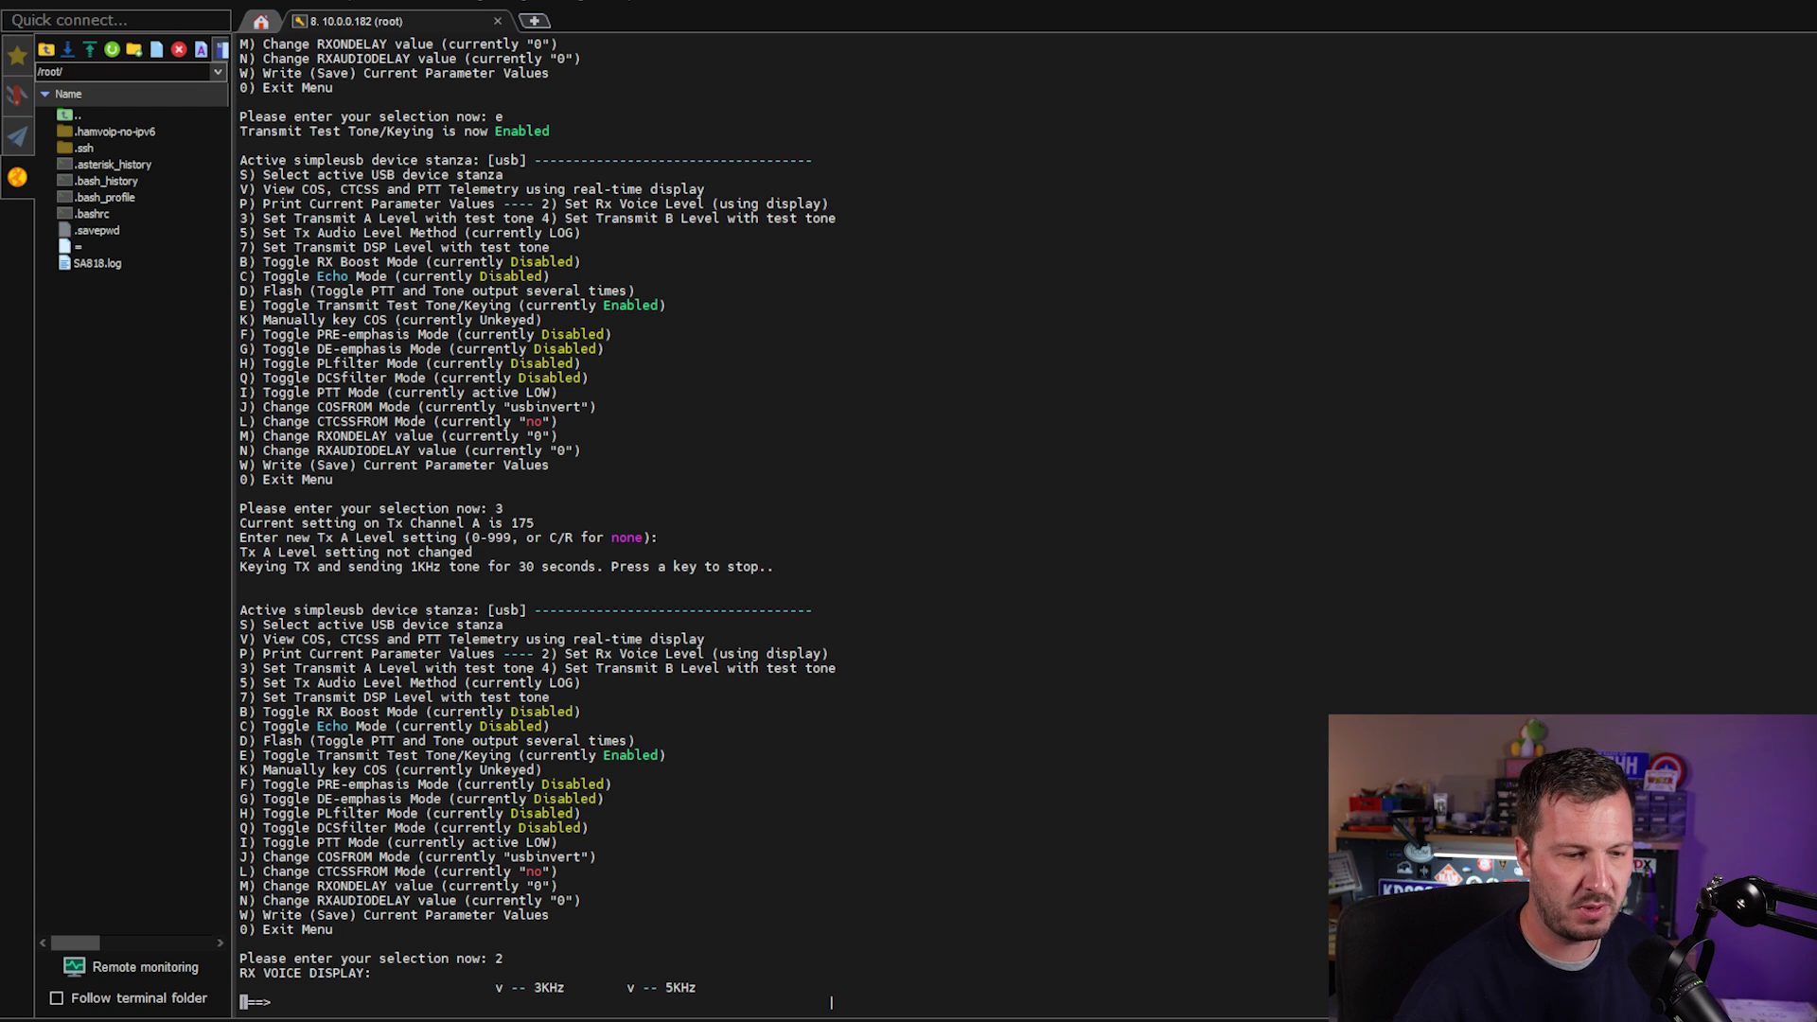
Stop the RX voice display and keep the Rx Channel level at 550.
key("Return")
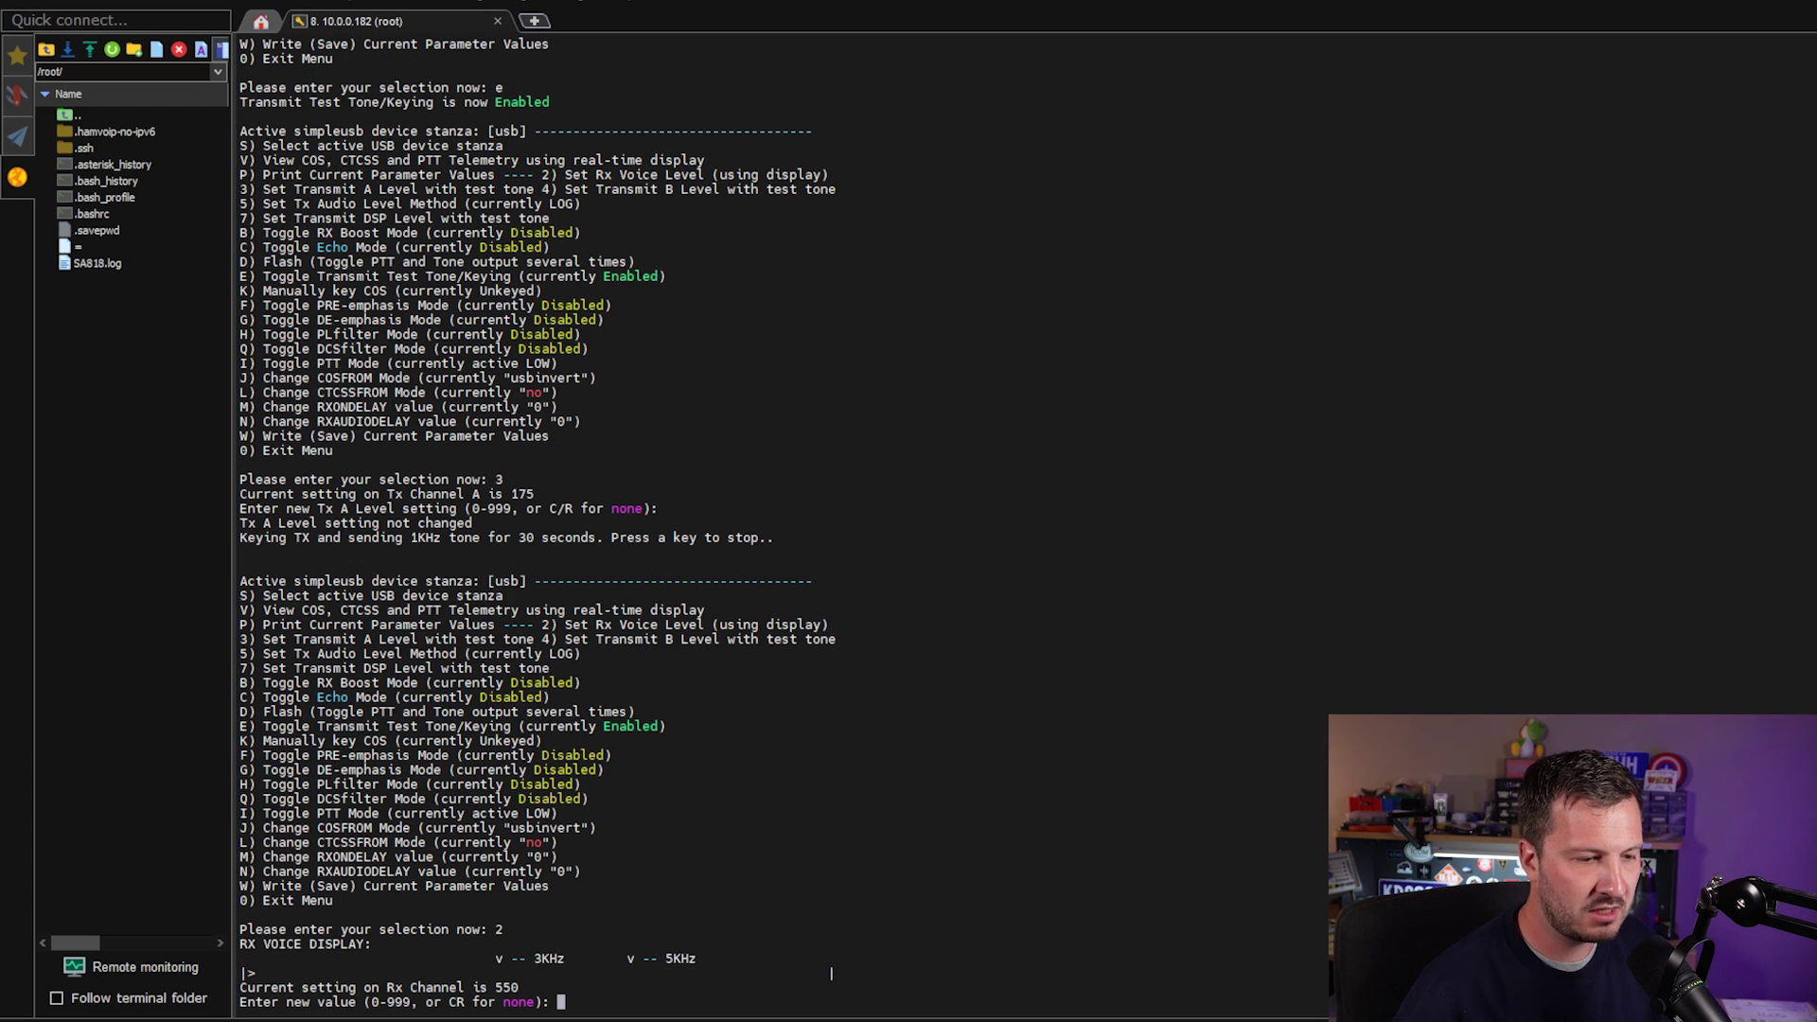
key("Return")
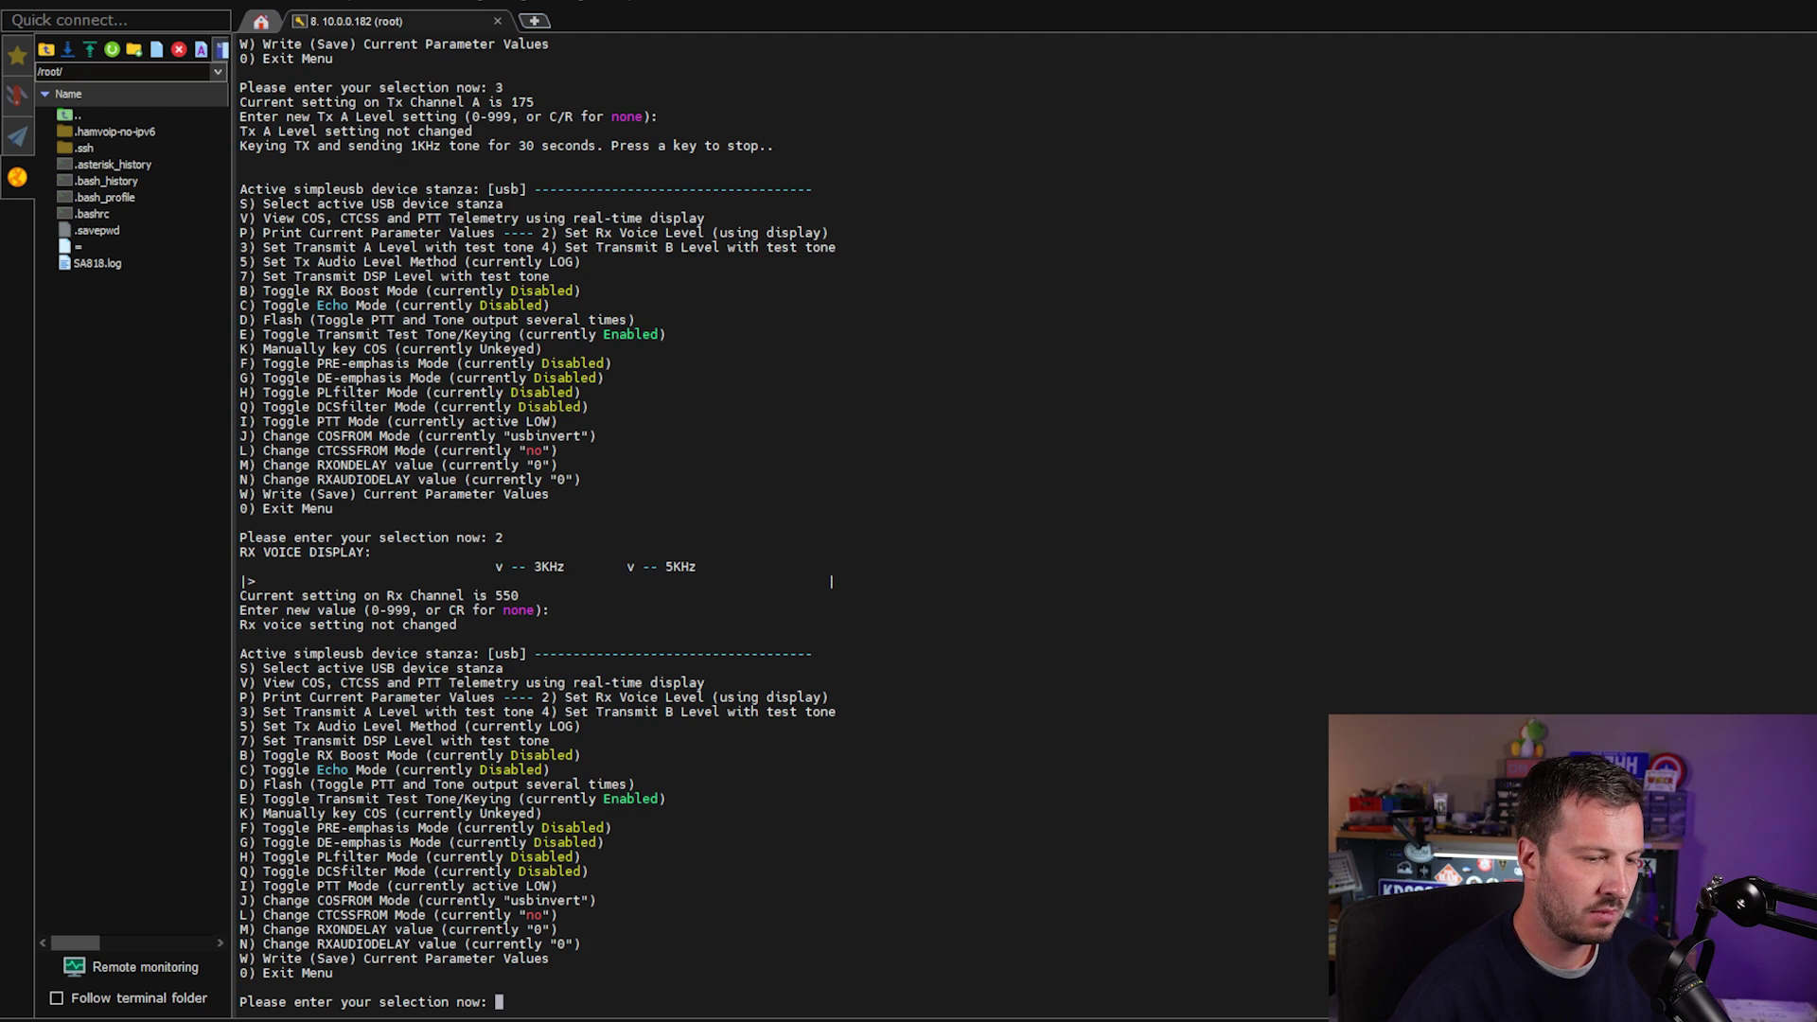